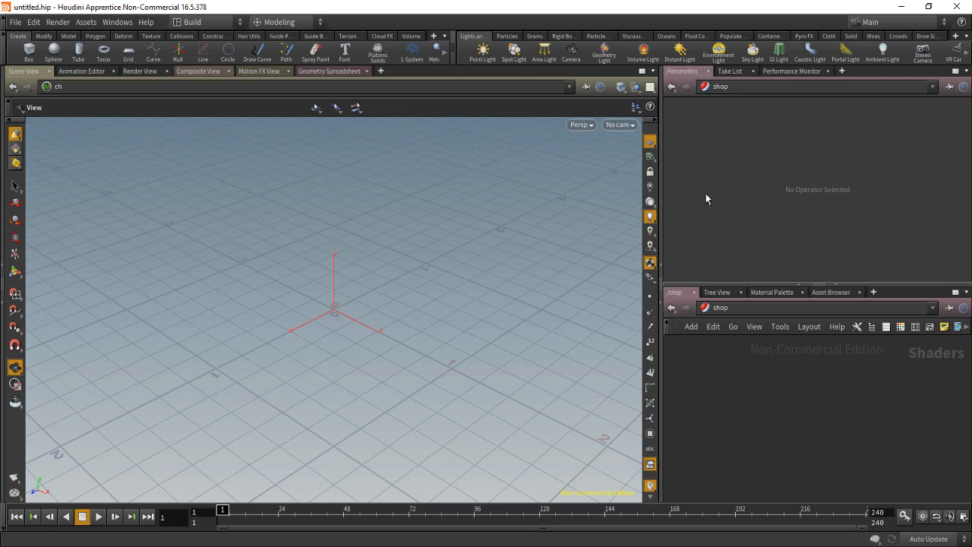
# Switch the network context from shop to ch, ending on obj
pyautogui.click(730, 88)
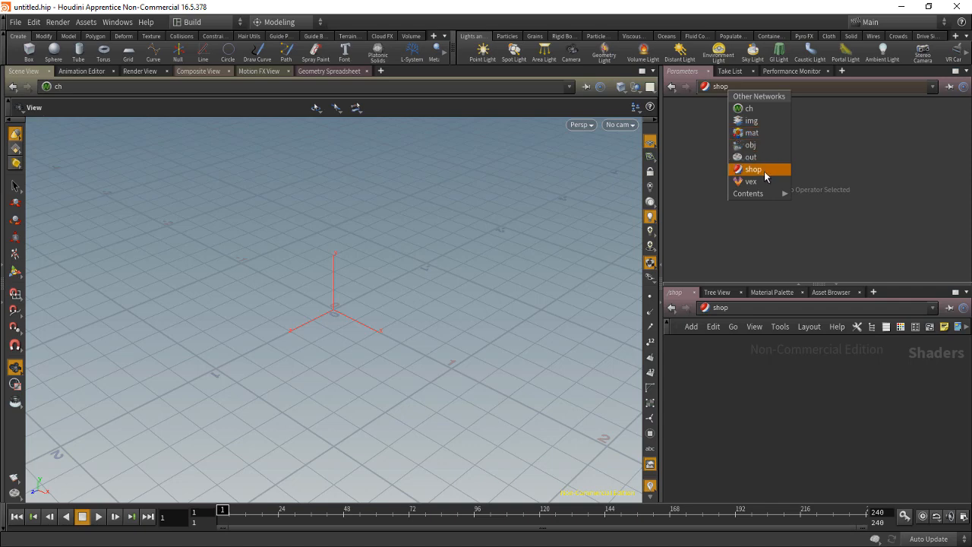
pyautogui.click(754, 112)
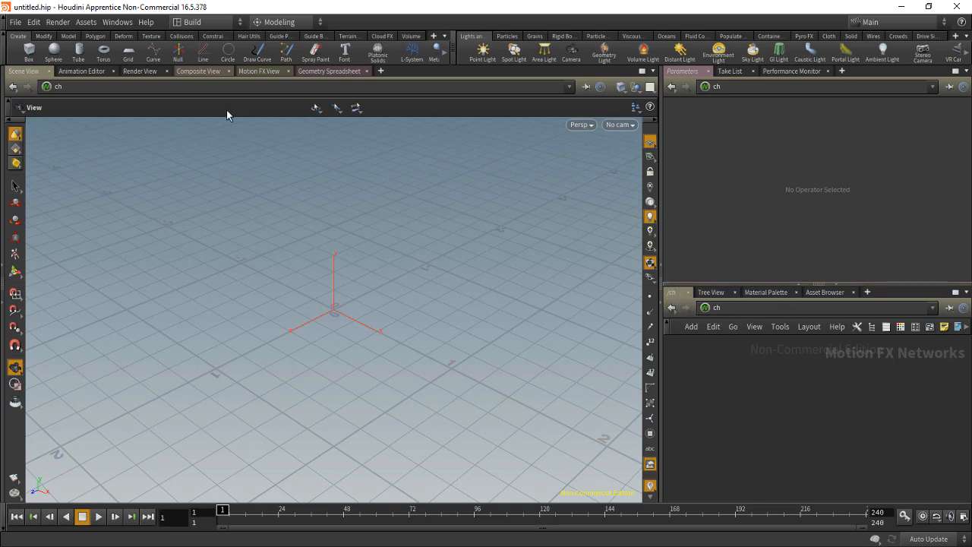
pyautogui.click(741, 87)
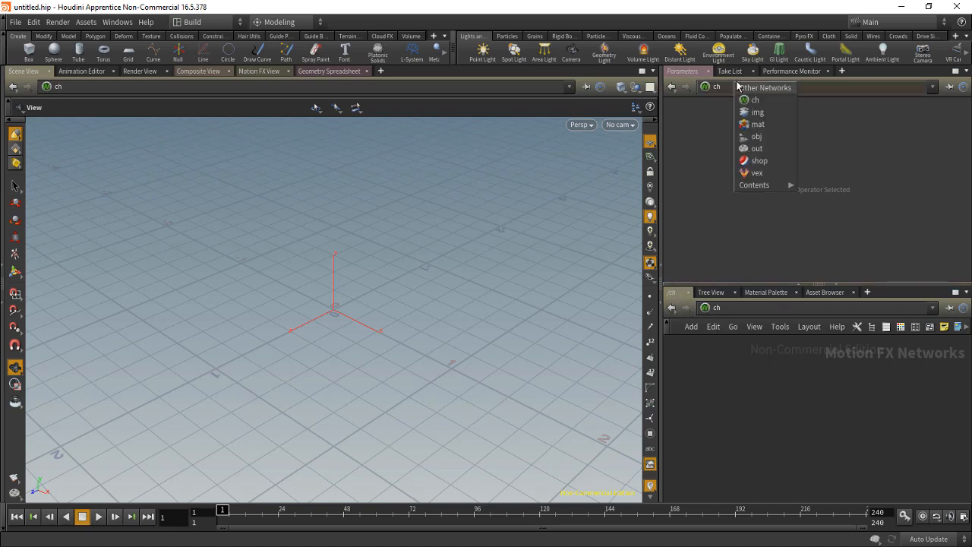
pyautogui.click(767, 137)
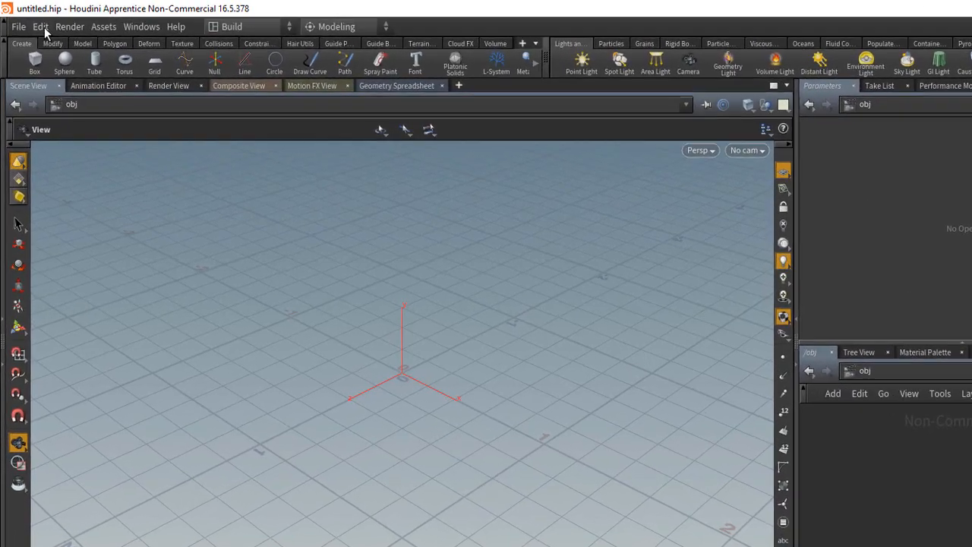
# Turn off Color Pane Headers with Network Contexts in the General User Interface preferences
pyautogui.click(34, 23)
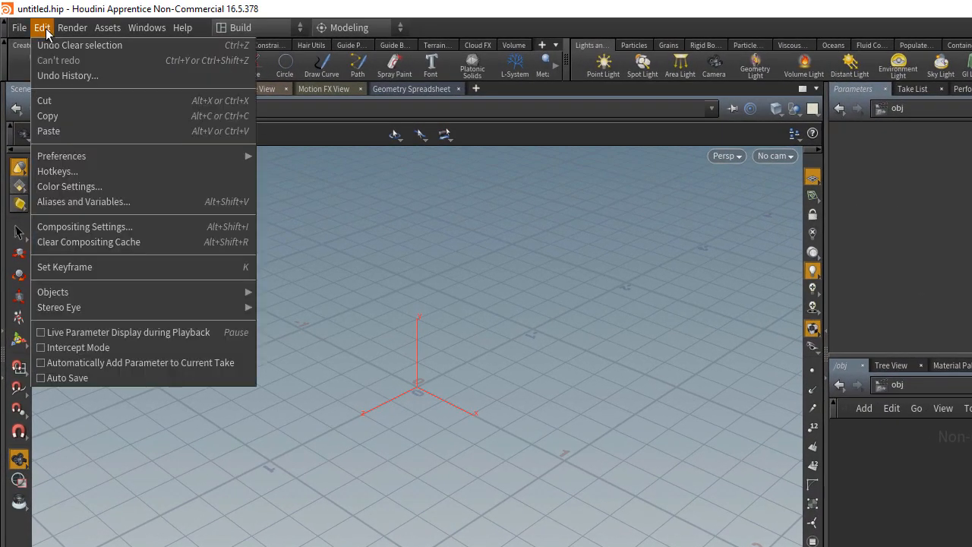
pyautogui.moveTo(95, 157)
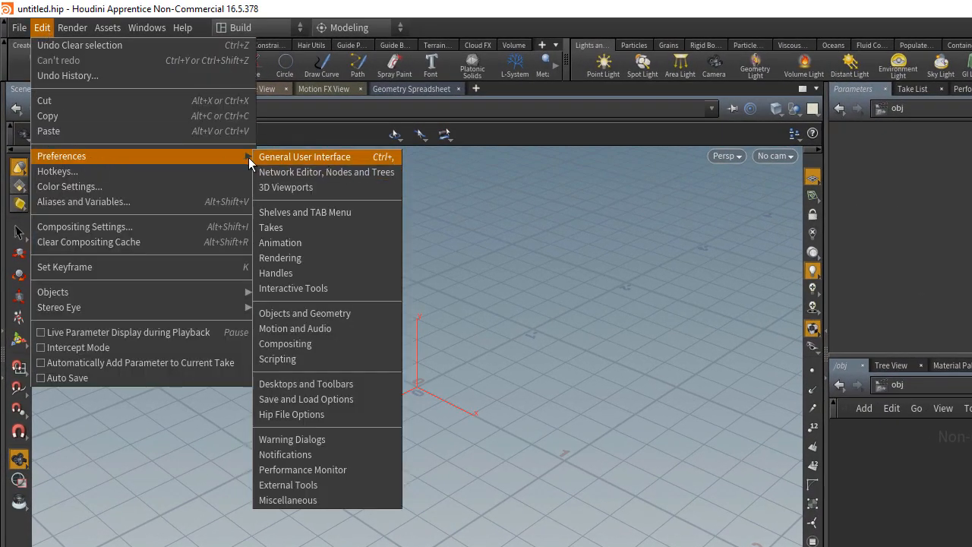
pyautogui.click(331, 158)
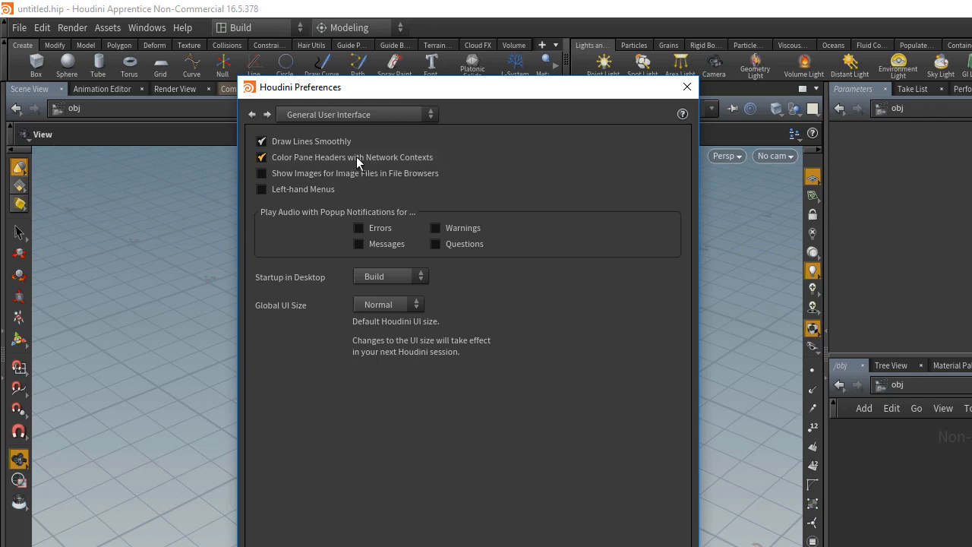
pyautogui.click(267, 158)
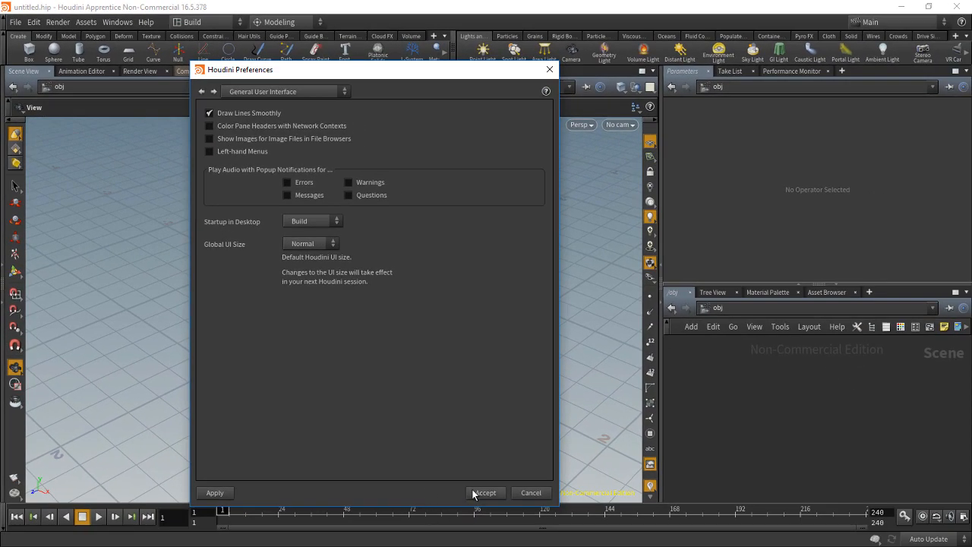
pyautogui.click(474, 494)
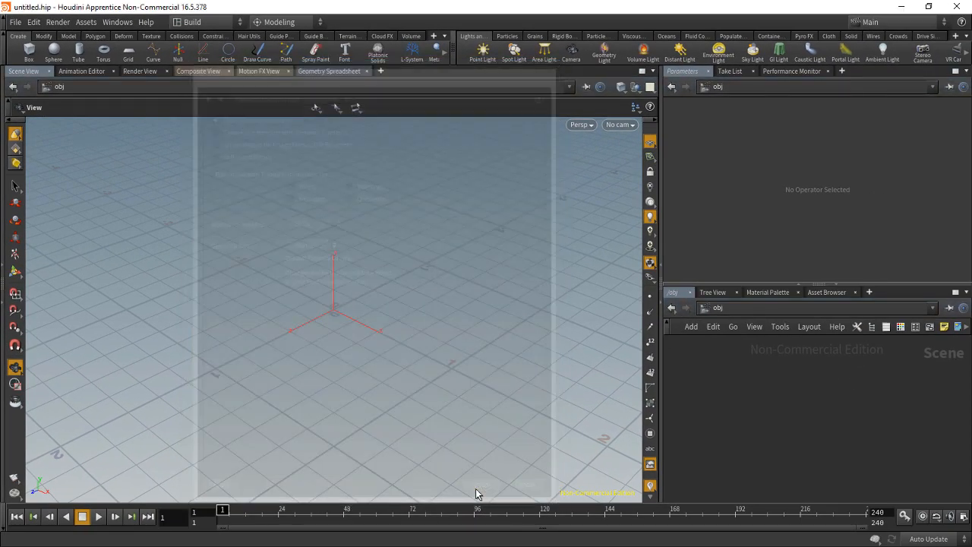
pyautogui.click(725, 75)
pyautogui.click(689, 74)
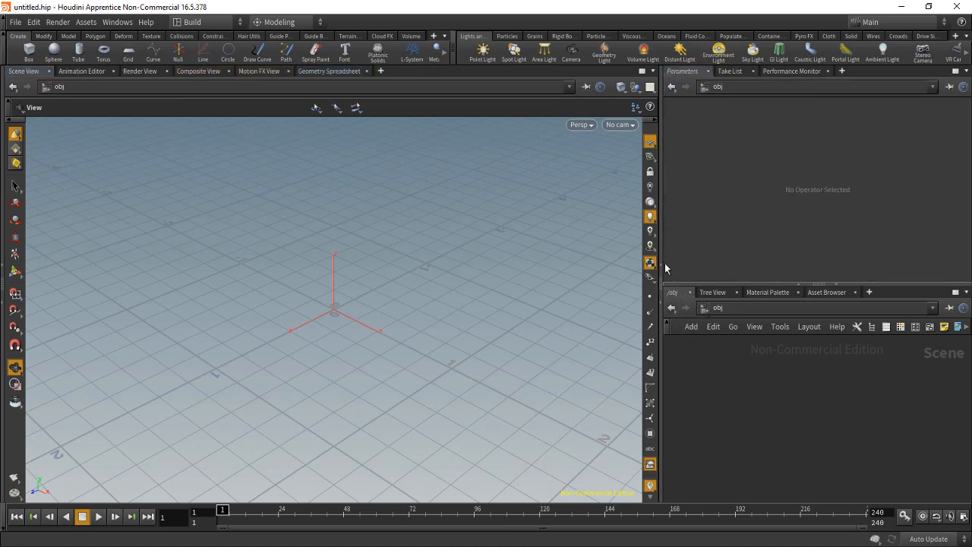
# Turn on Color Pane Headers with Network Contexts in the General User Interface preferences and accept the change
pyautogui.click(35, 22)
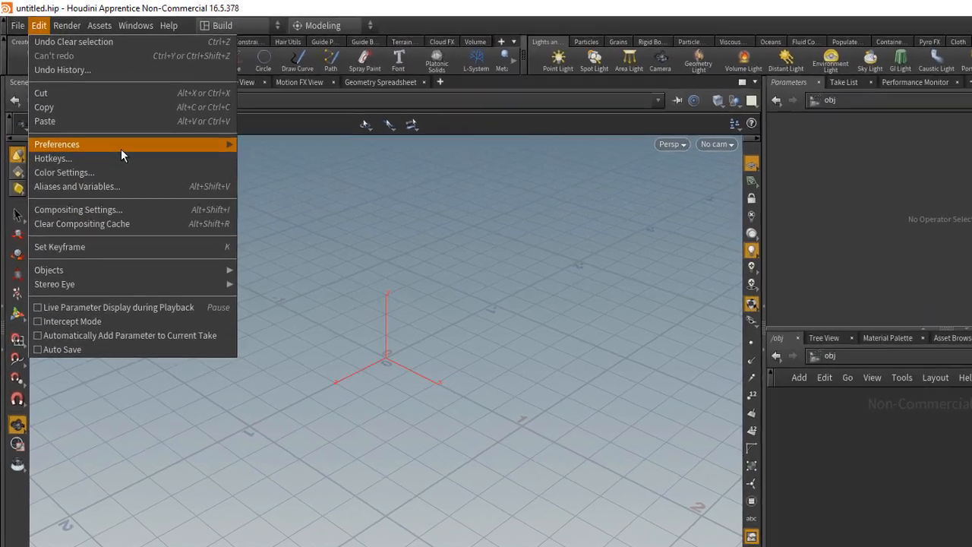
pyautogui.moveTo(104, 124)
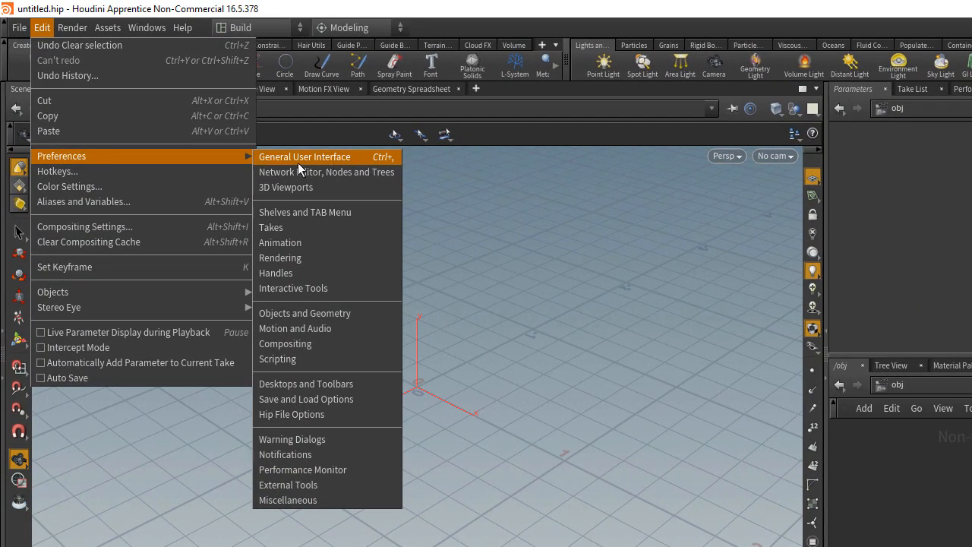
pyautogui.click(334, 159)
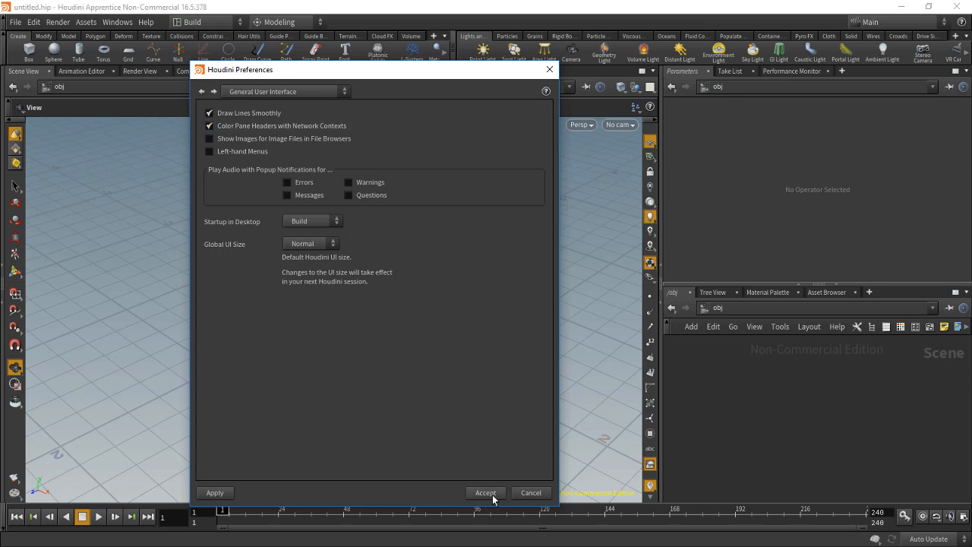
pyautogui.click(220, 497)
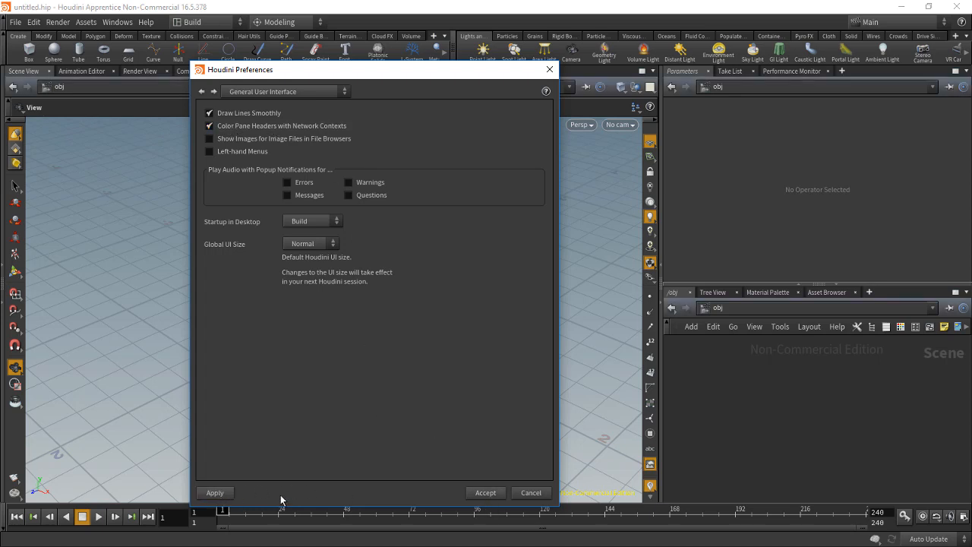
pyautogui.click(486, 493)
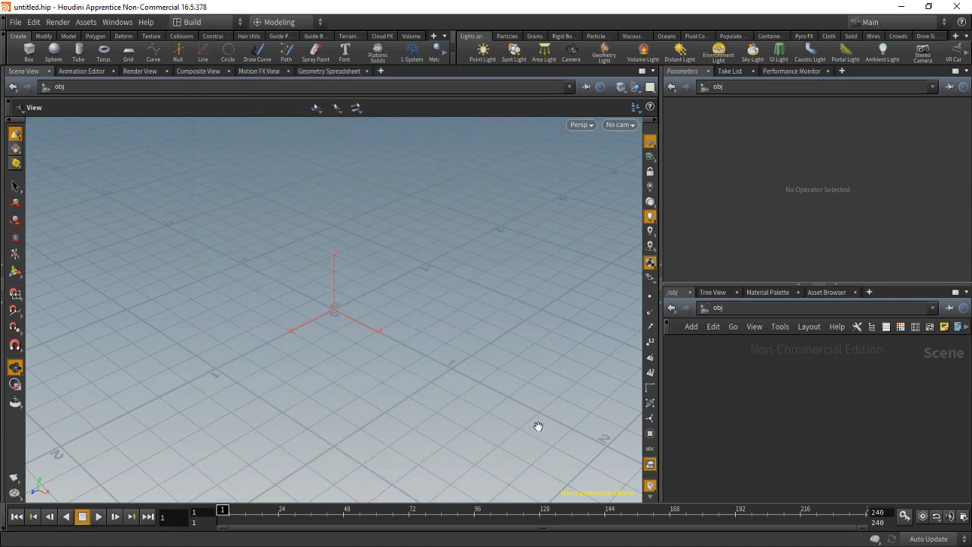
pyautogui.click(712, 292)
pyautogui.click(675, 293)
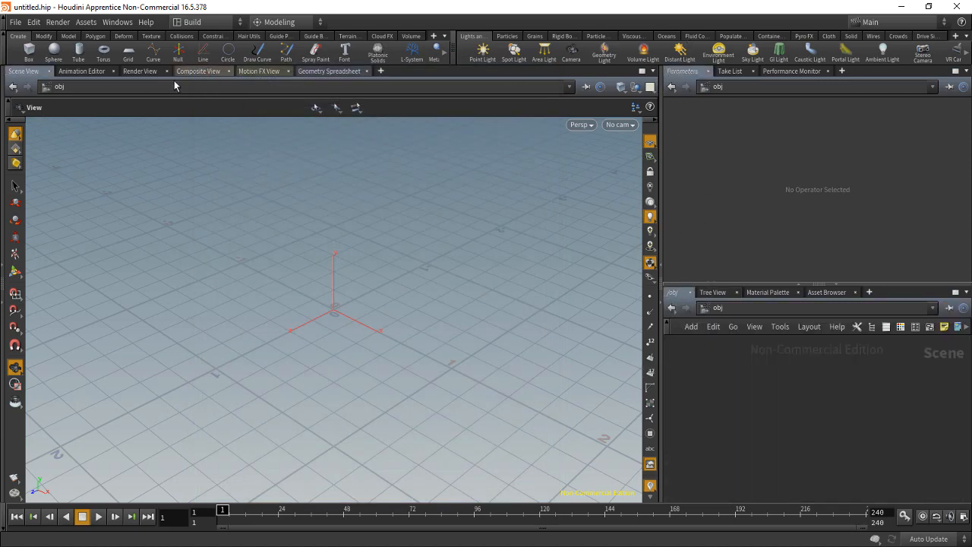
# Look through the Composite View, Motion FX View and Geometry Spreadsheet, ending on the Scene View
pyautogui.click(205, 71)
pyautogui.click(265, 71)
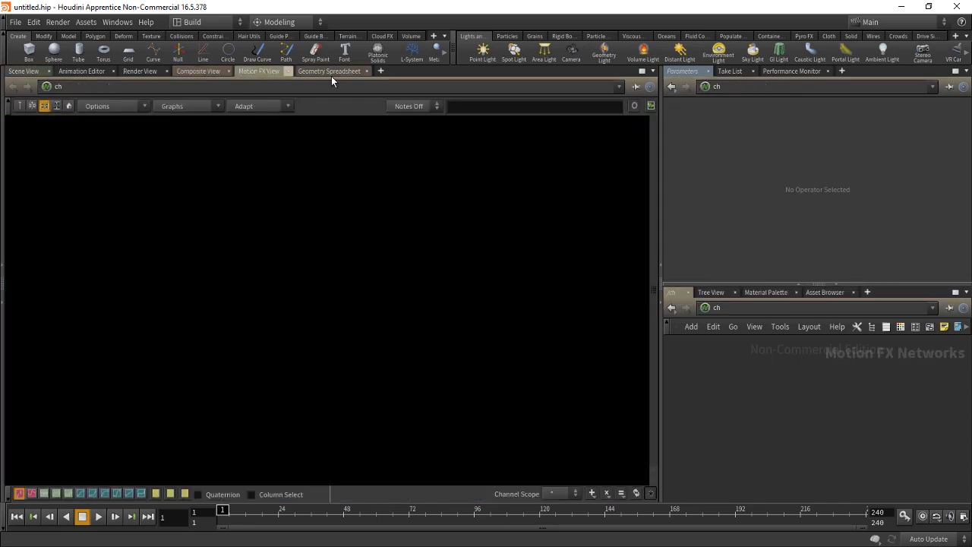
pyautogui.click(333, 71)
pyautogui.click(36, 71)
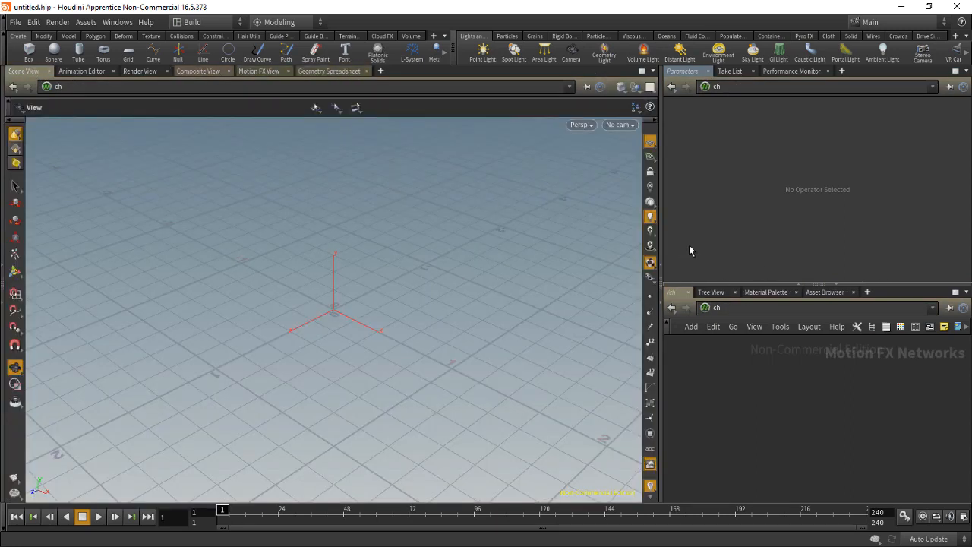
# Cycle the network context through mat and ch, ending on obj
pyautogui.click(742, 312)
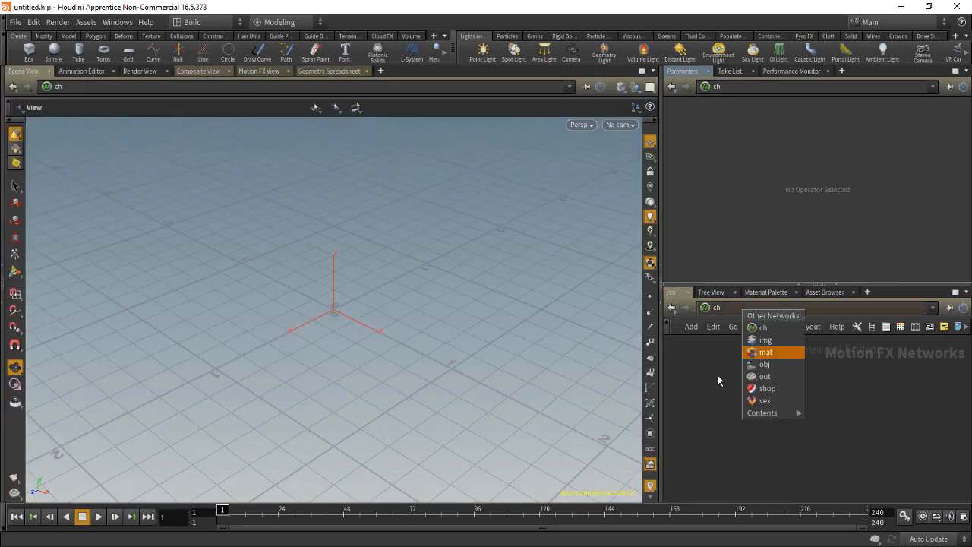
pyautogui.click(718, 375)
pyautogui.click(740, 306)
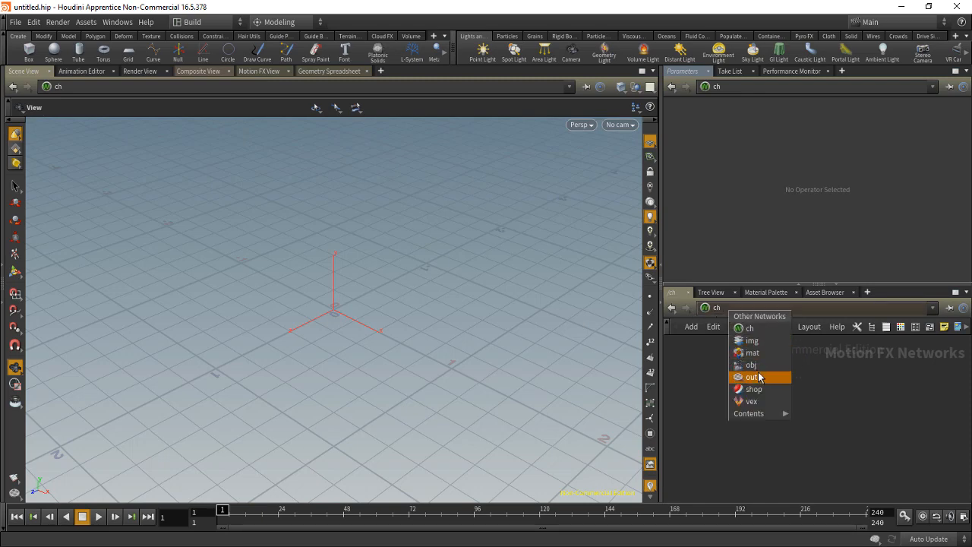
pyautogui.click(754, 353)
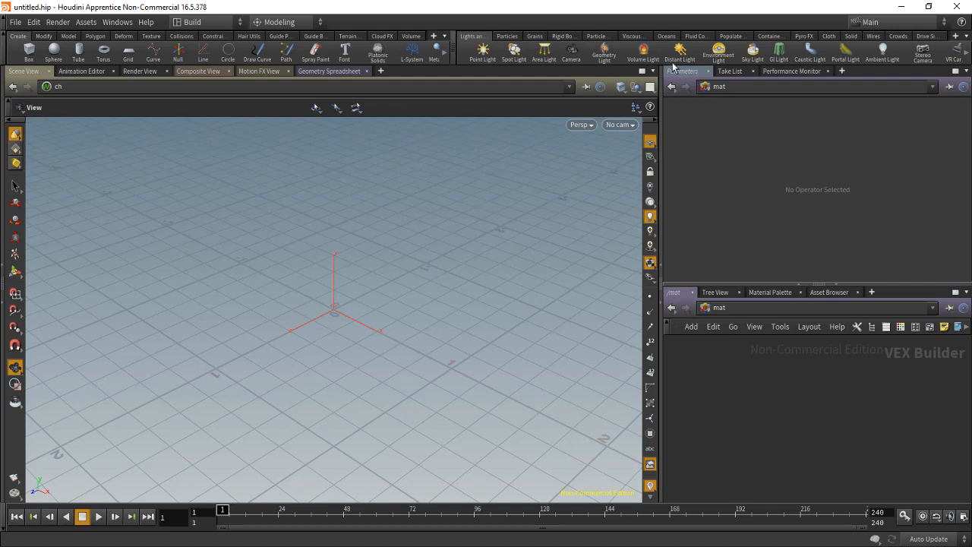
pyautogui.click(729, 309)
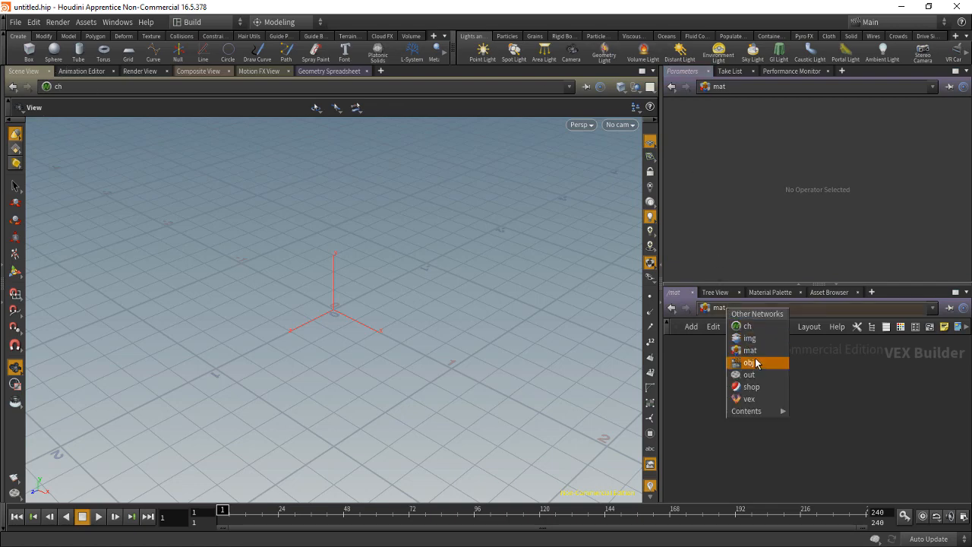
pyautogui.click(748, 325)
pyautogui.click(740, 309)
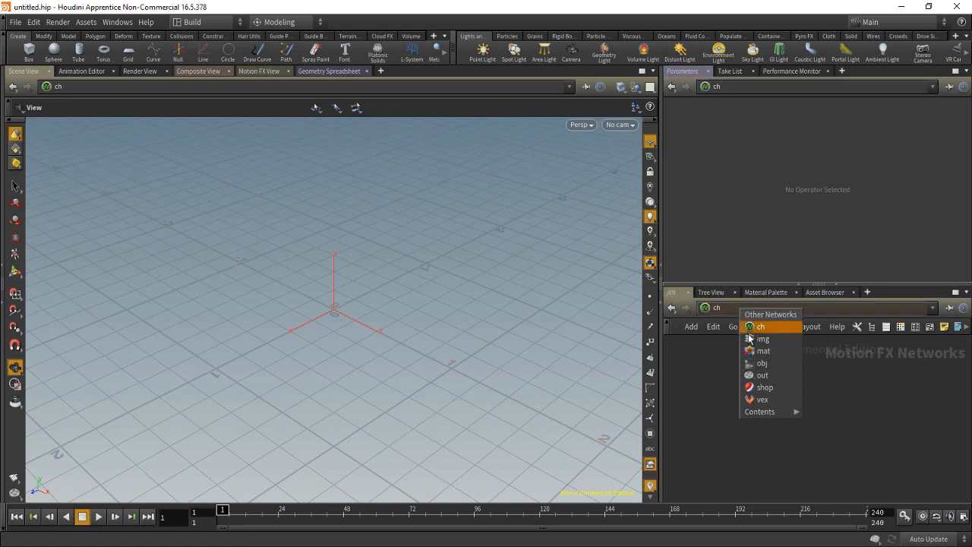
pyautogui.click(762, 363)
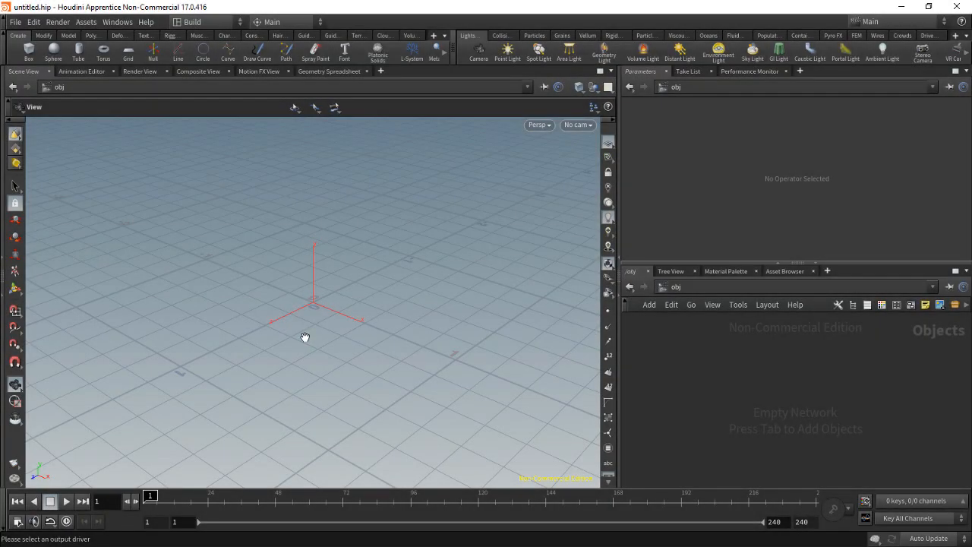
# Place a box in the scene and a torus beside it on the construction plane
pyautogui.click(28, 51)
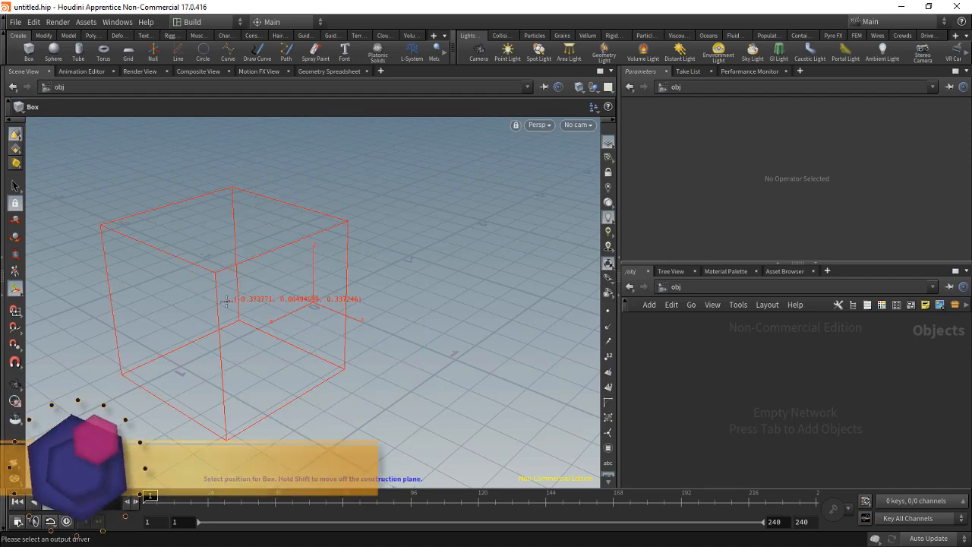
pyautogui.click(333, 367)
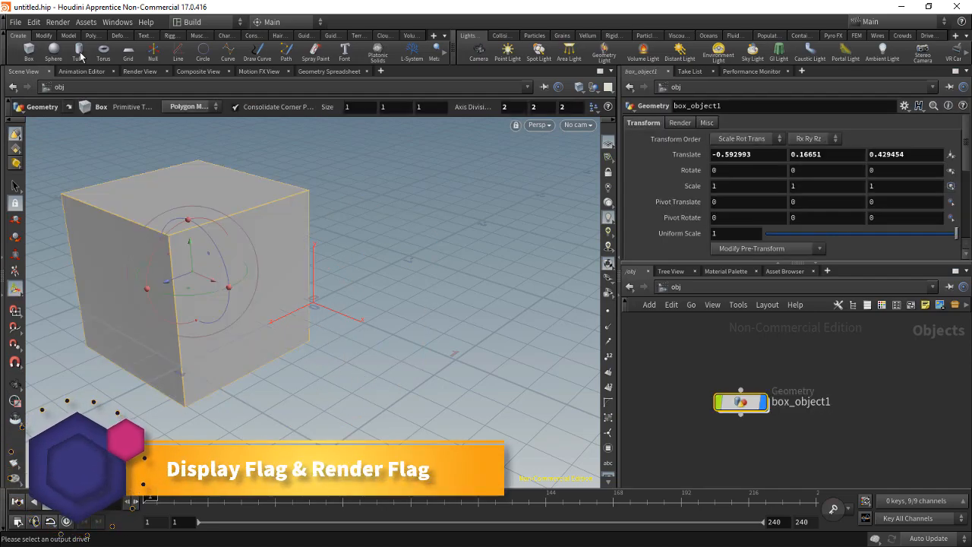
pyautogui.click(107, 57)
pyautogui.click(444, 343)
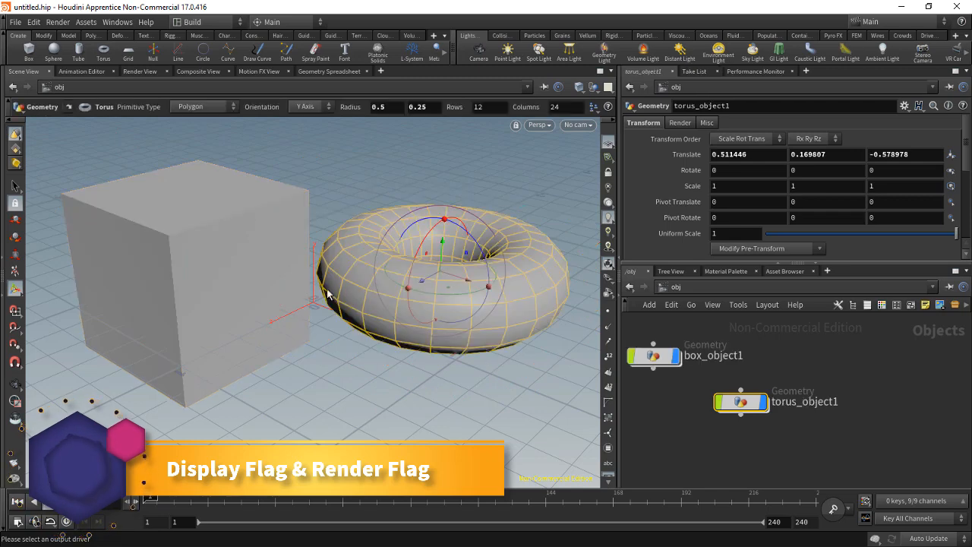
pyautogui.keyDown('alt'); pyautogui.moveTo(395, 387); pyautogui.dragTo(429, 406); pyautogui.keyUp('alt')
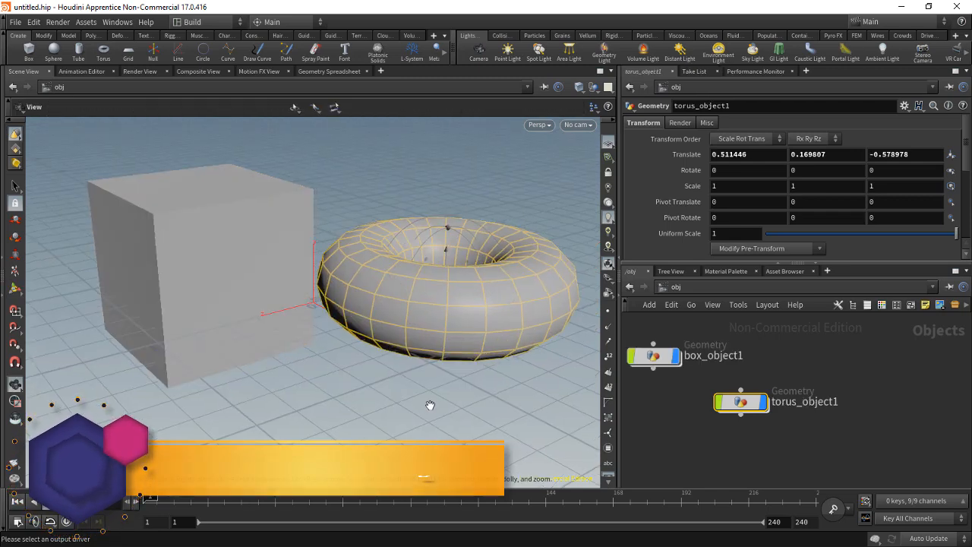
pyautogui.keyDown('alt'); pyautogui.moveTo(430, 405); pyautogui.dragTo(429, 367, button='right'); pyautogui.keyUp('alt')
pyautogui.keyDown('alt'); pyautogui.moveTo(429, 367); pyautogui.dragTo(457, 382); pyautogui.keyUp('alt')
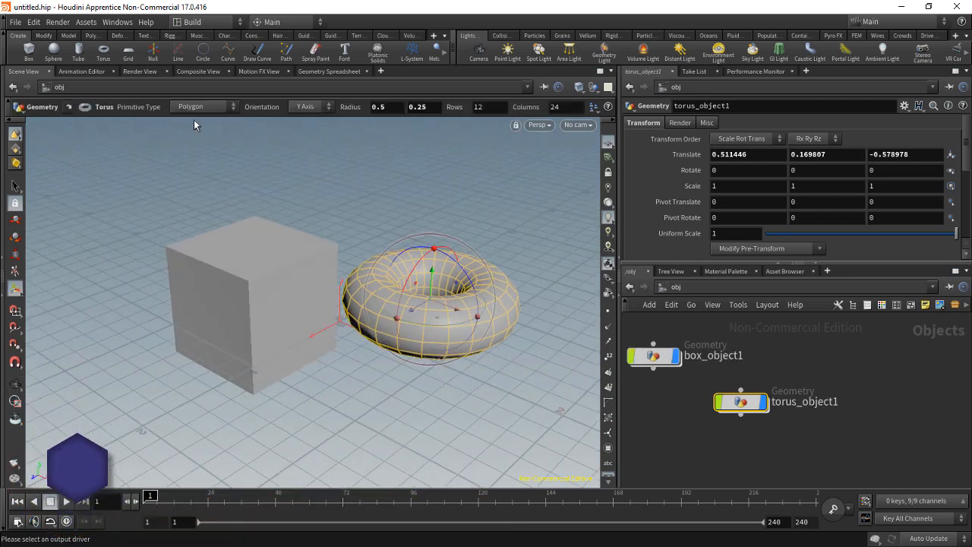
# Render the scene in the Render View and turn on the torus object's render flag
pyautogui.click(126, 72)
pyautogui.click(38, 88)
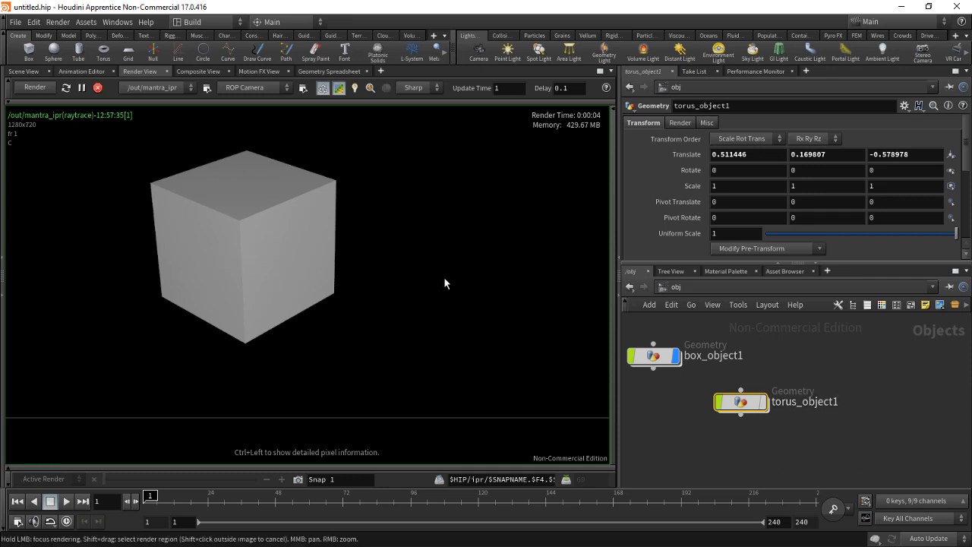
pyautogui.moveTo(768, 413)
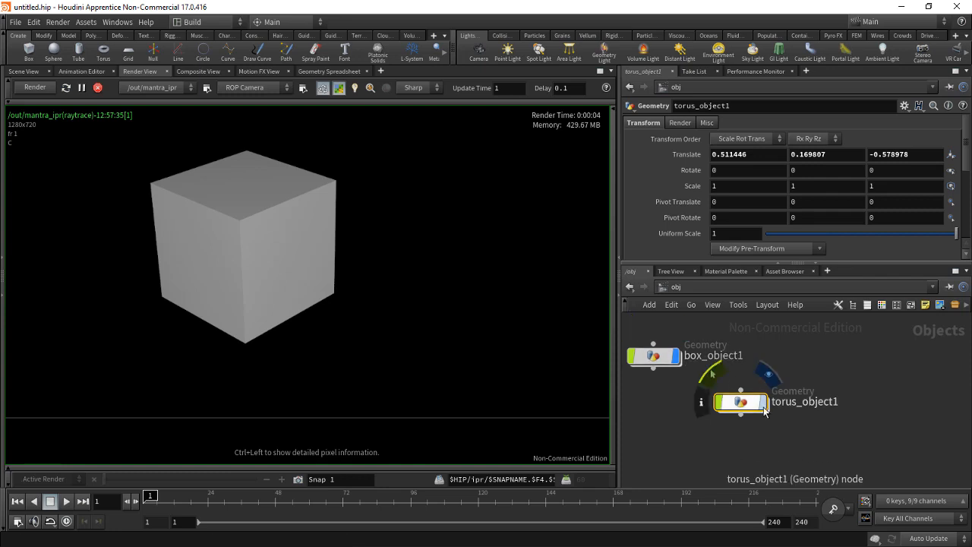
pyautogui.click(764, 410)
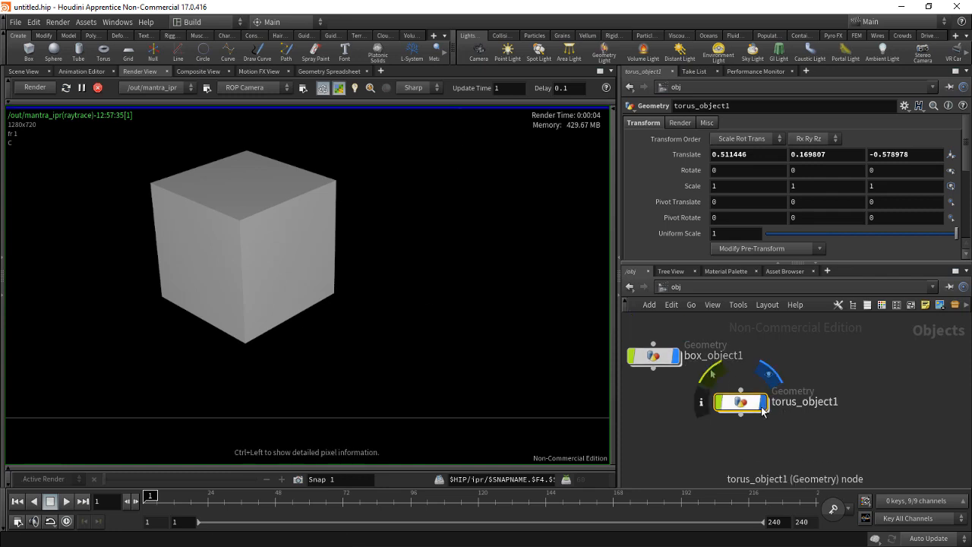
# Turn off the box object's render flag and stop the live render
pyautogui.click(654, 357)
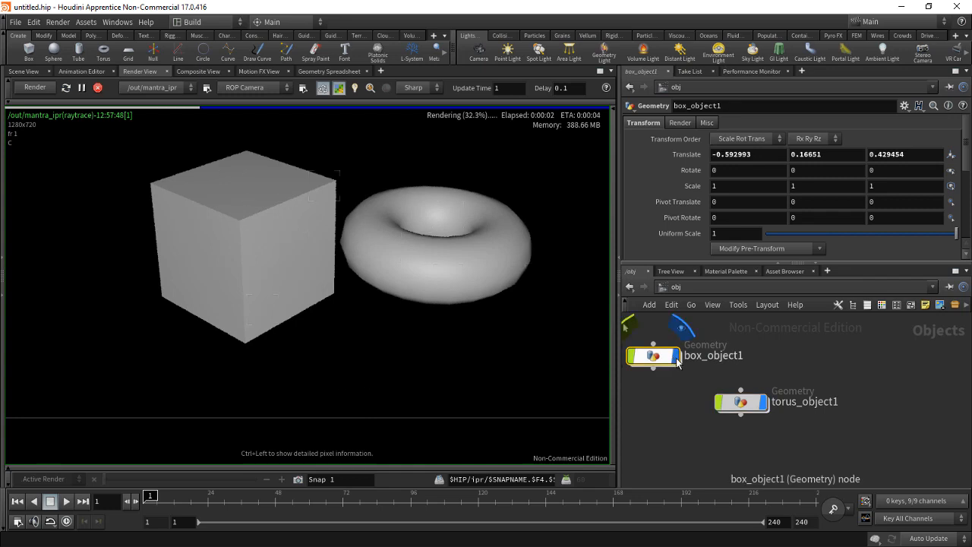
pyautogui.click(675, 357)
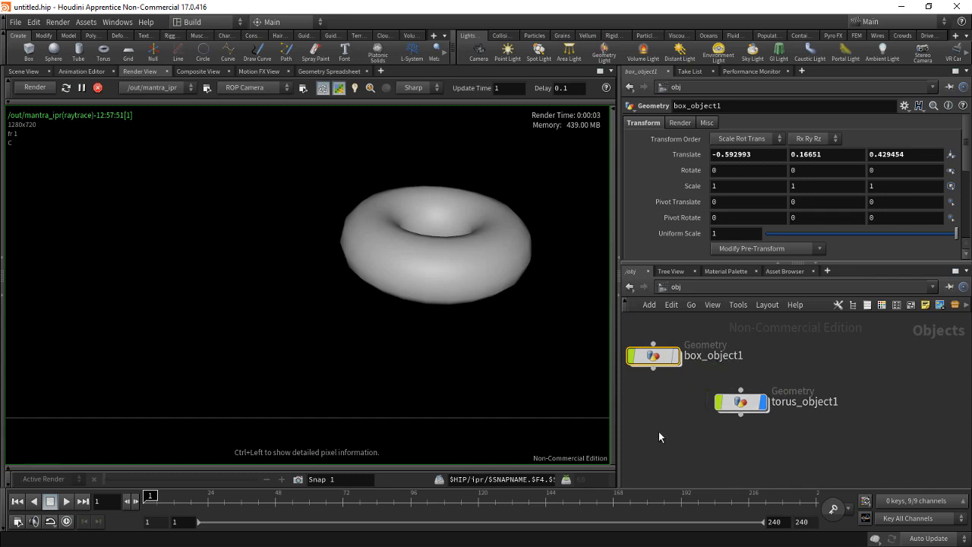
pyautogui.click(95, 89)
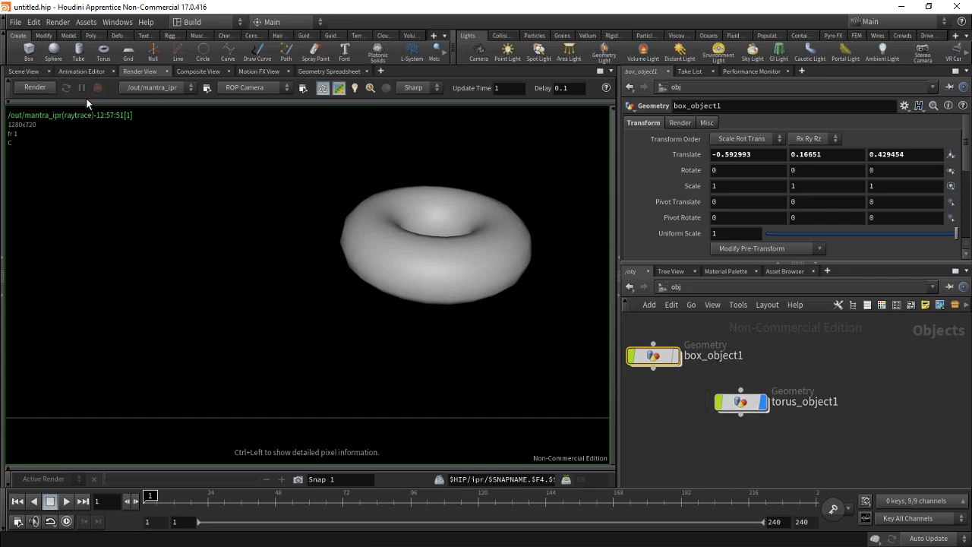
# Return to the Scene View, delete the torus object and turn the box object's display flag back on
pyautogui.click(23, 70)
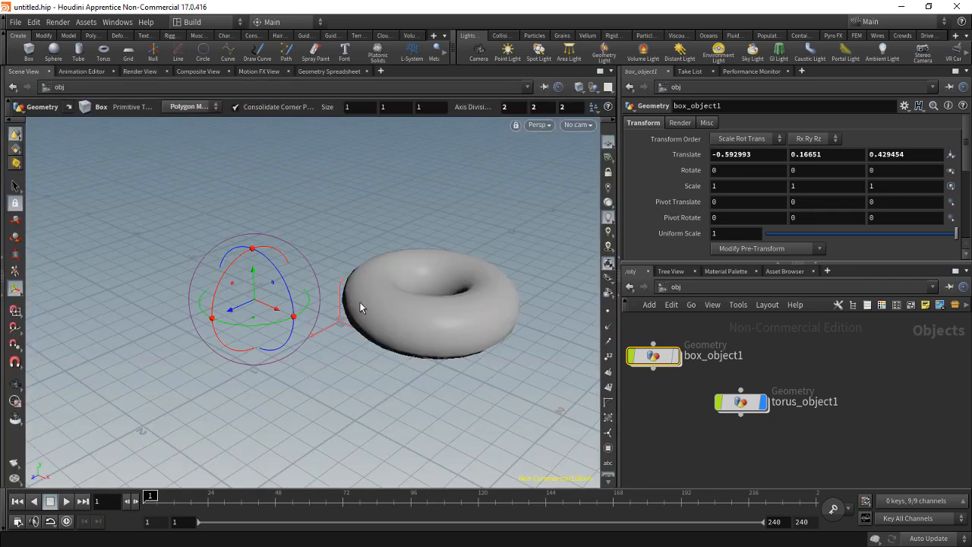
pyautogui.click(738, 403)
pyautogui.press('Delete')
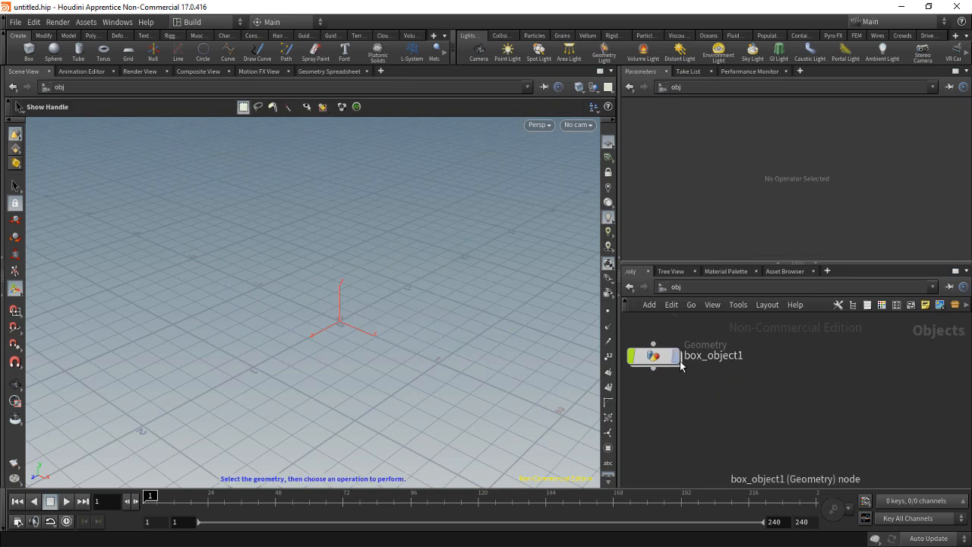
pyautogui.click(674, 357)
pyautogui.moveTo(665, 363); pyautogui.dragTo(748, 393)
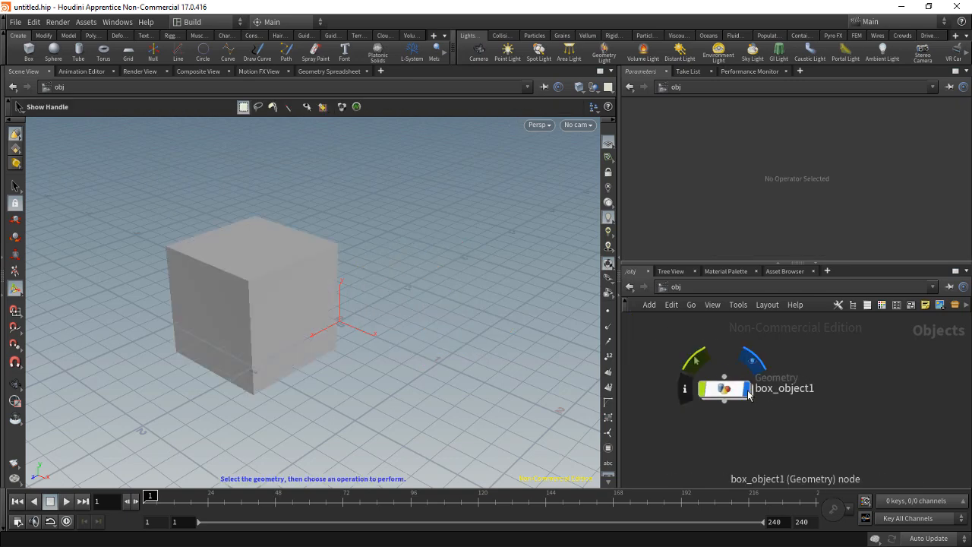
# Enter the box object's geometry network and add a Sphere primitive node beside the box node
pyautogui.doubleClick(729, 394)
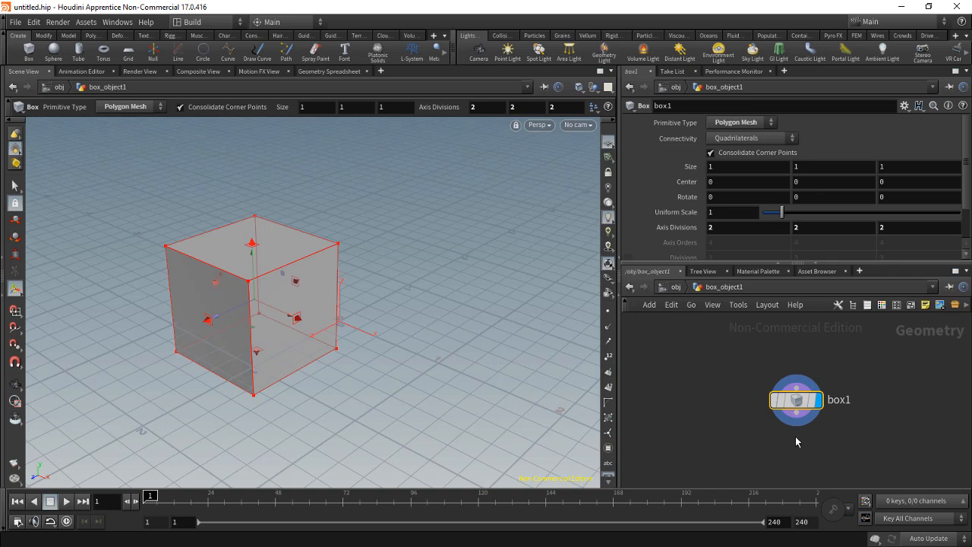
pyautogui.moveTo(776, 415); pyautogui.dragTo(672, 382)
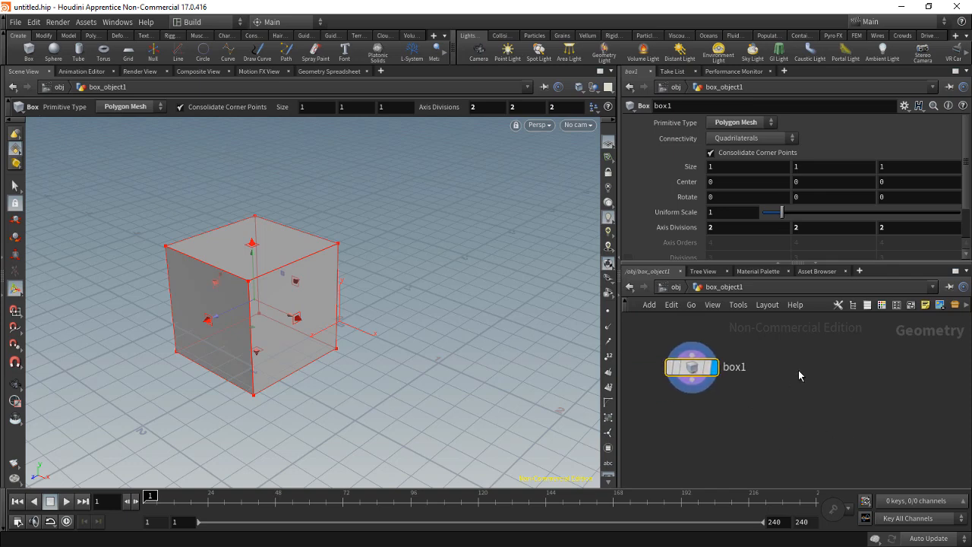
pyautogui.press('Tab')
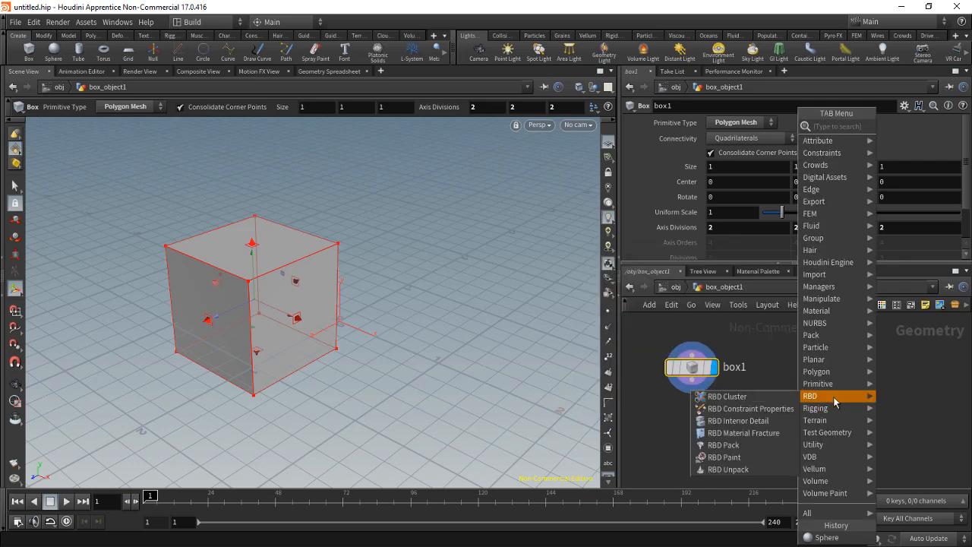
pyautogui.moveTo(822, 372)
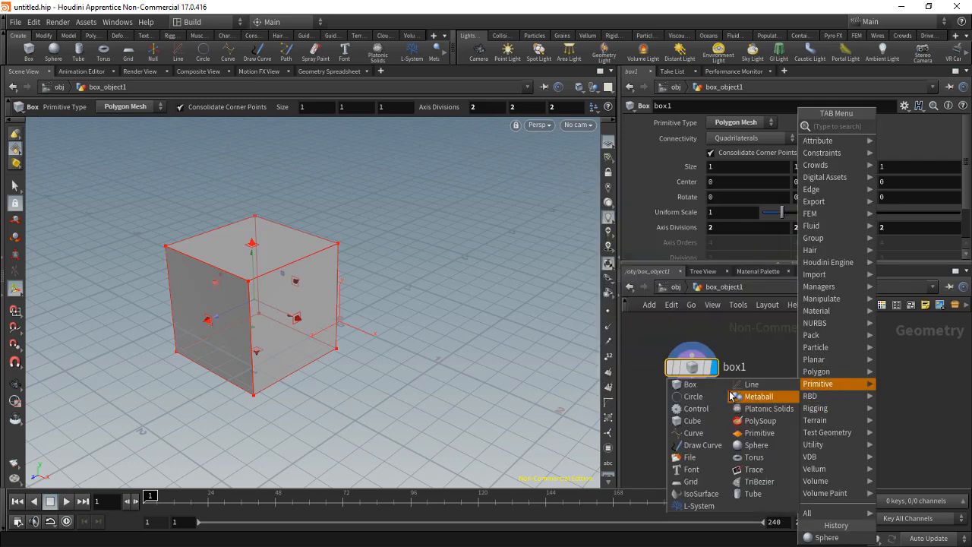
pyautogui.click(755, 444)
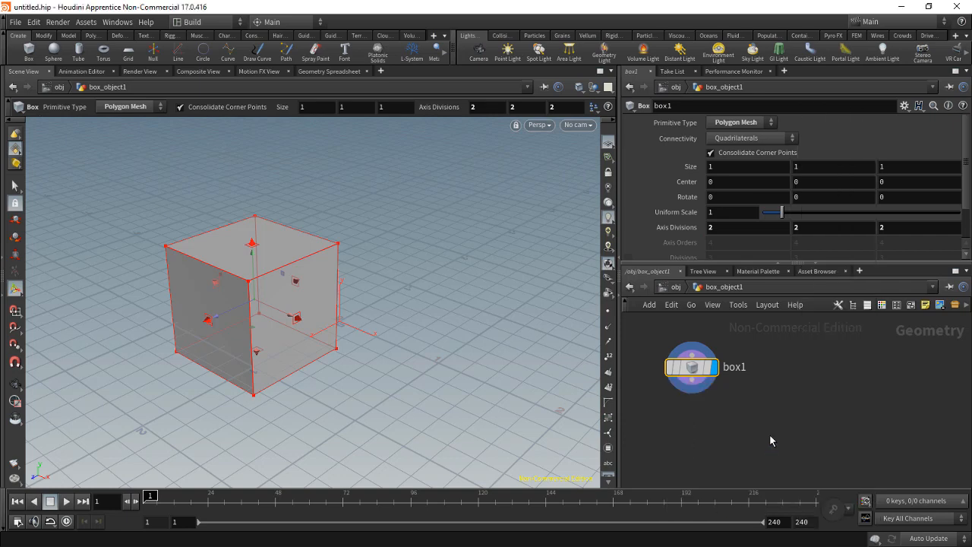
pyautogui.click(805, 367)
pyautogui.scroll(5, 721, 407)
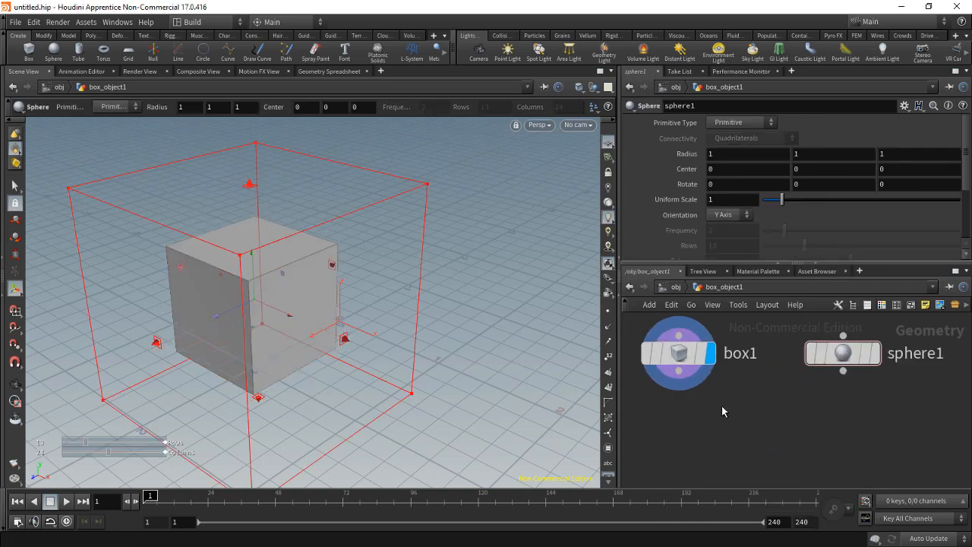
# Set both the display and render flags on the sphere node
pyautogui.moveTo(722, 416); pyautogui.dragTo(760, 459, button='middle')
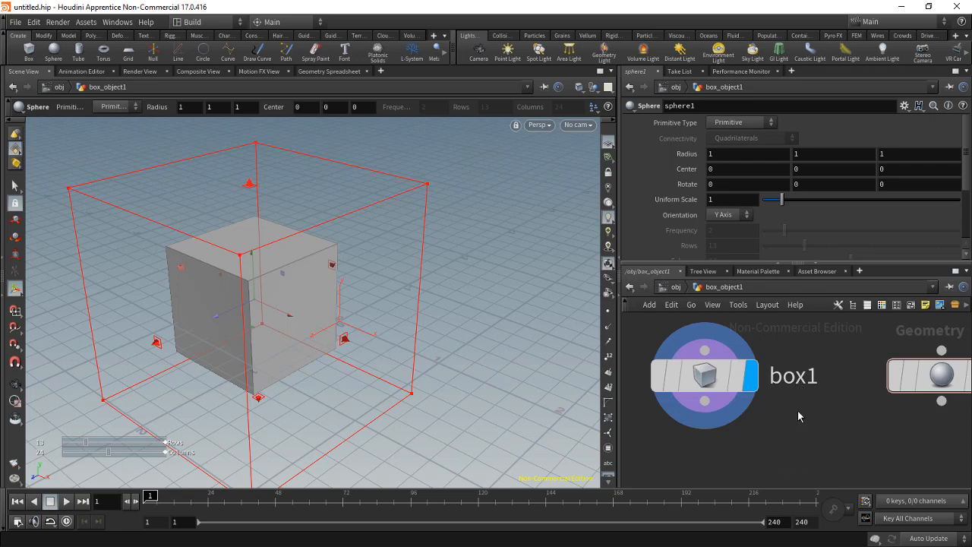
pyautogui.moveTo(706, 383)
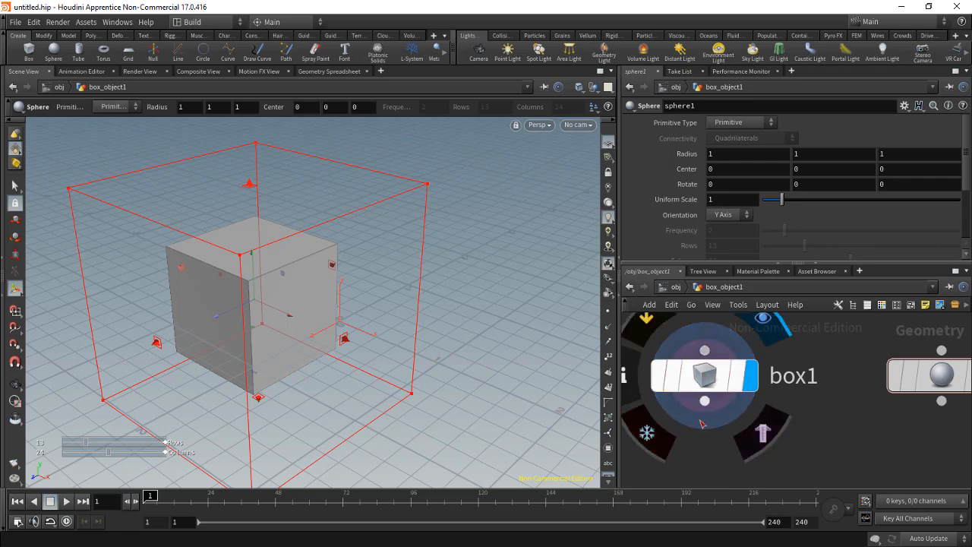
pyautogui.moveTo(670, 428)
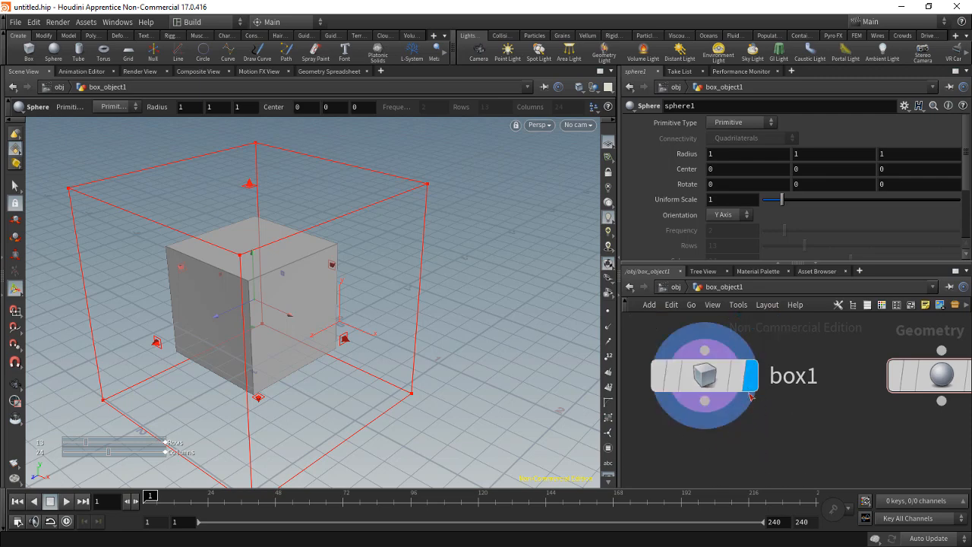
pyautogui.scroll(-4, 820, 455)
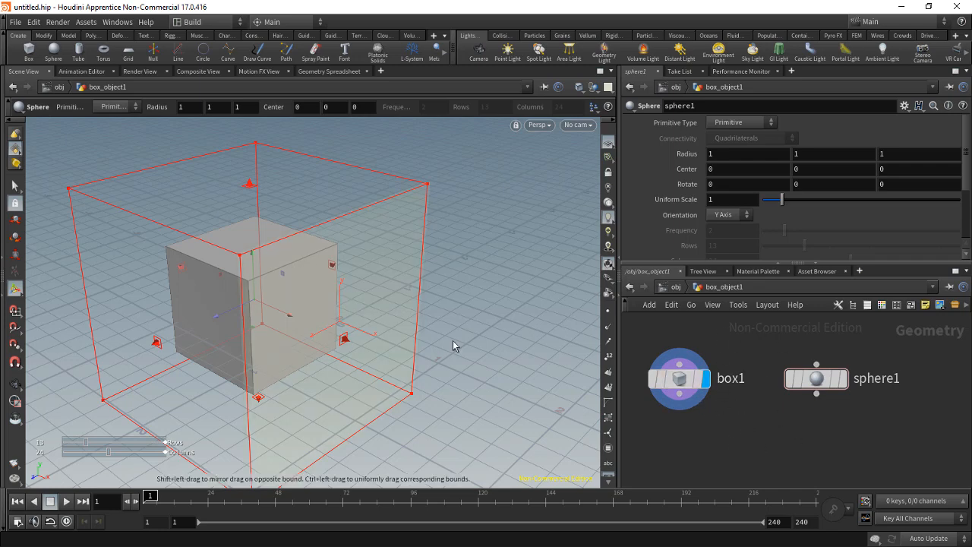
pyautogui.click(846, 383)
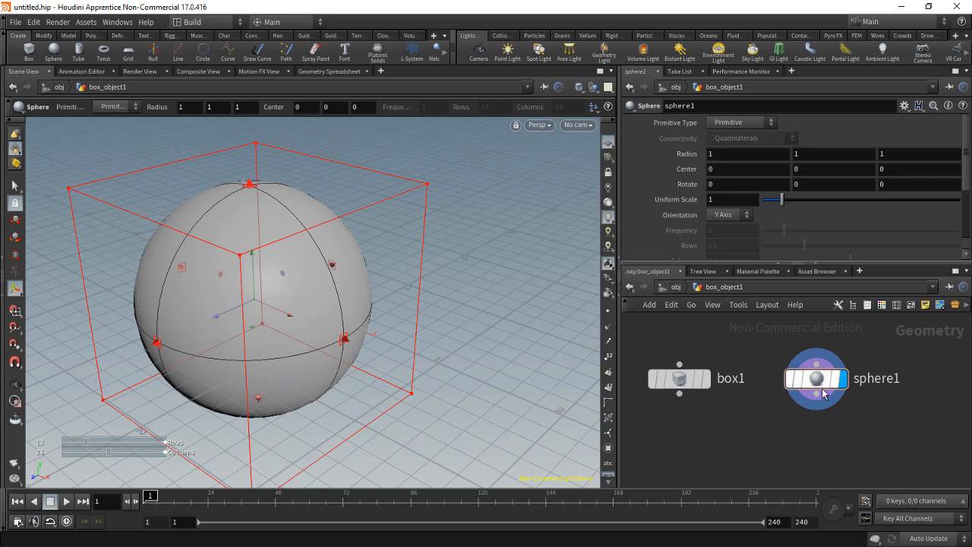
# Close the Animation Editor pane and render the sphere in the Render View
pyautogui.moveTo(808, 390)
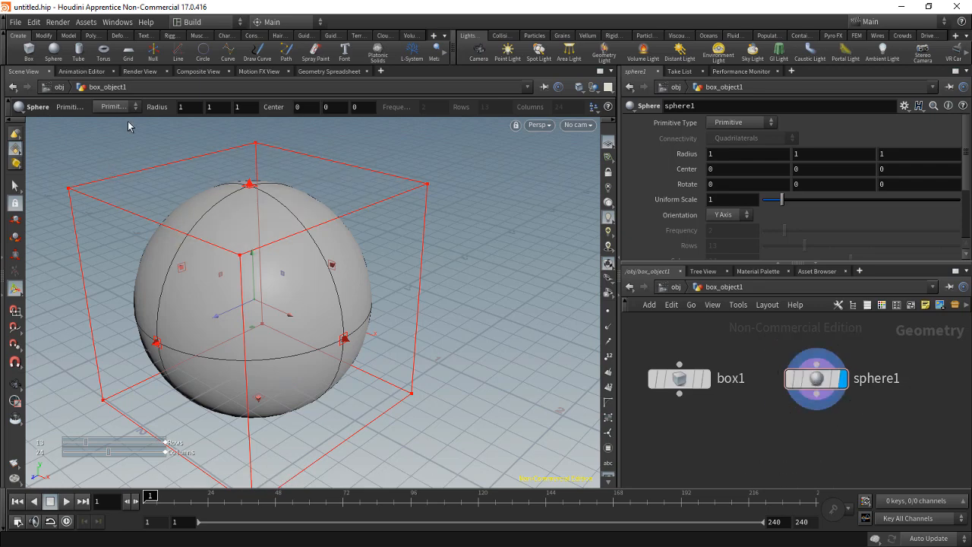
pyautogui.click(81, 72)
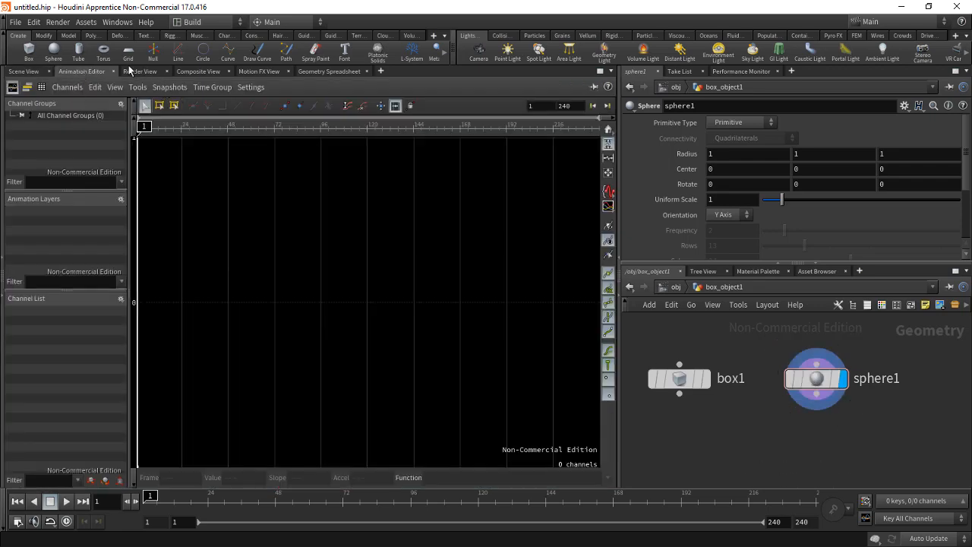
pyautogui.click(114, 71)
pyautogui.click(34, 87)
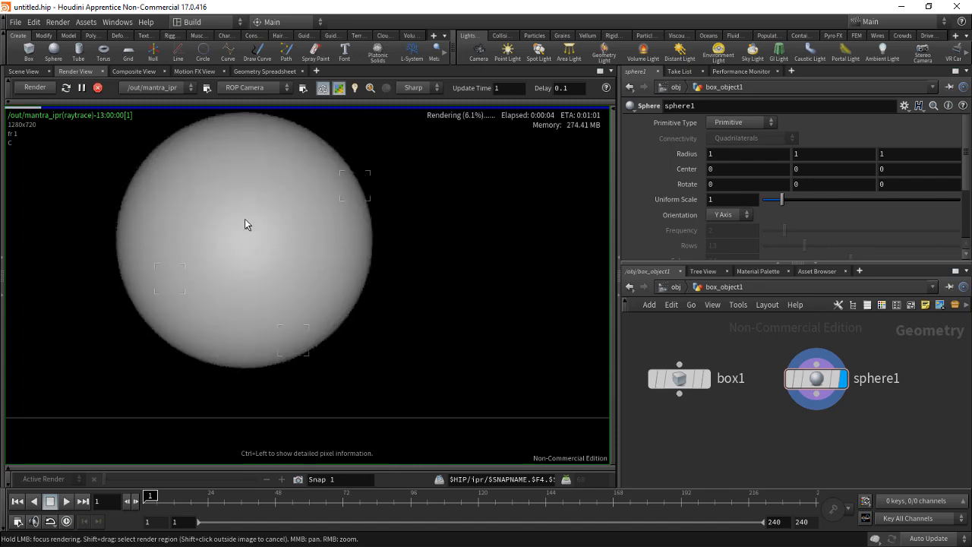
# Move the sphere along Z in the Scene View to a center of about -2.51 and set both flags on the box node
pyautogui.click(24, 71)
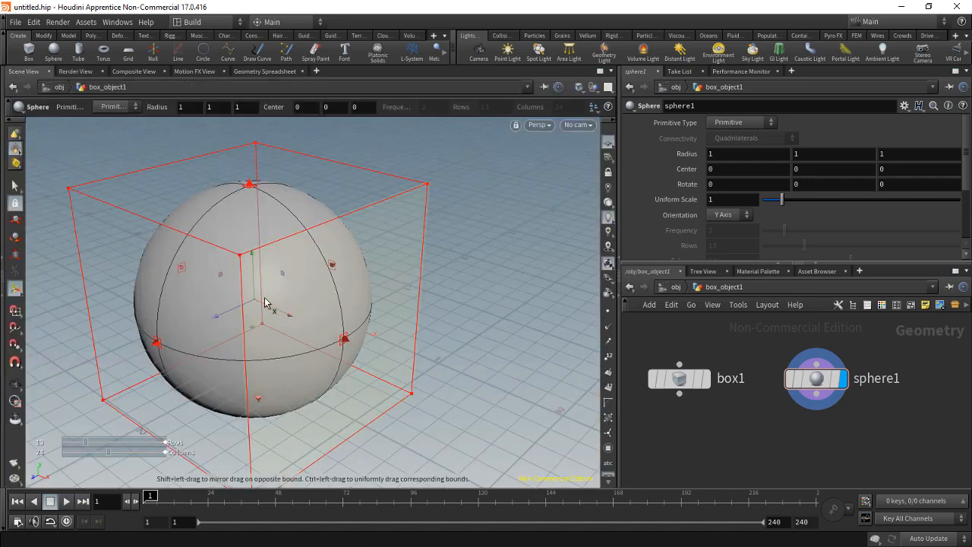
pyautogui.moveTo(215, 322); pyautogui.dragTo(419, 397)
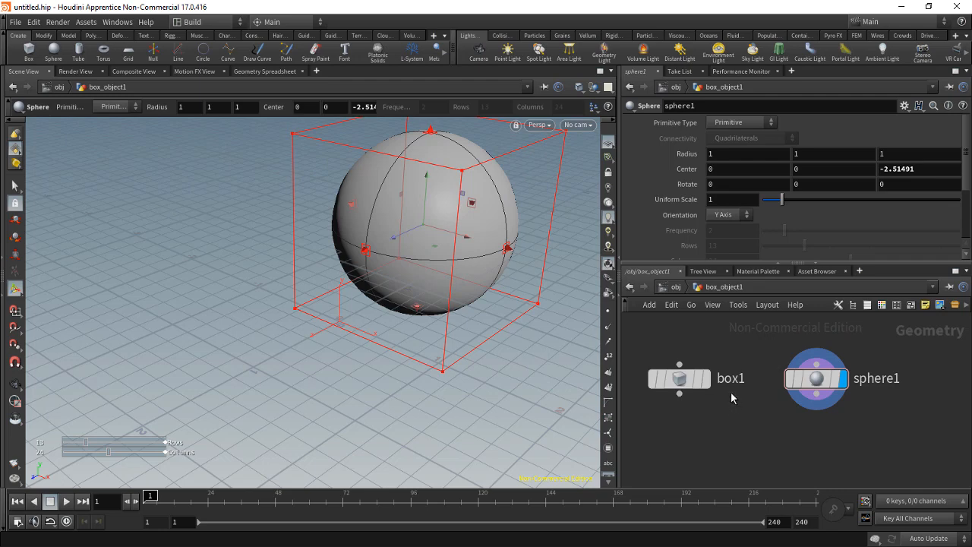
pyautogui.moveTo(715, 382)
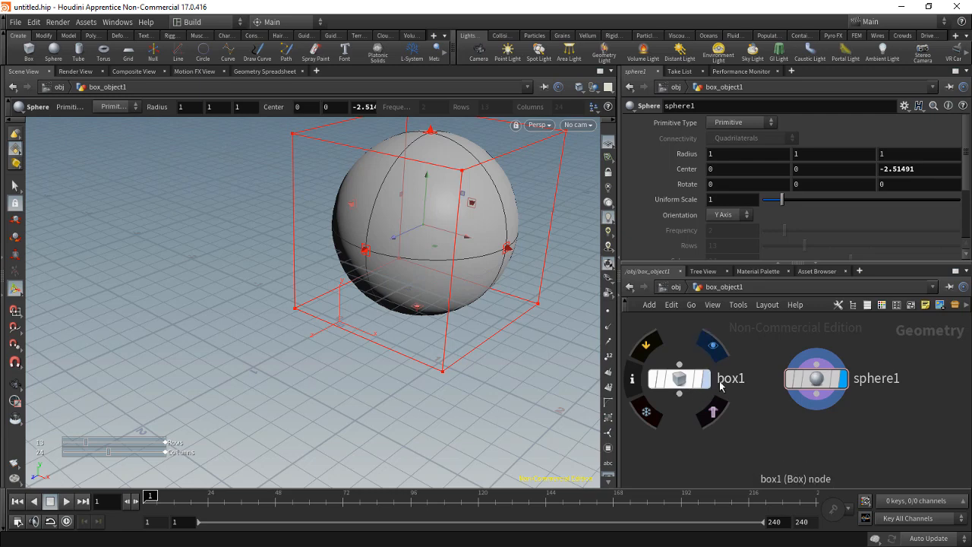
pyautogui.click(708, 385)
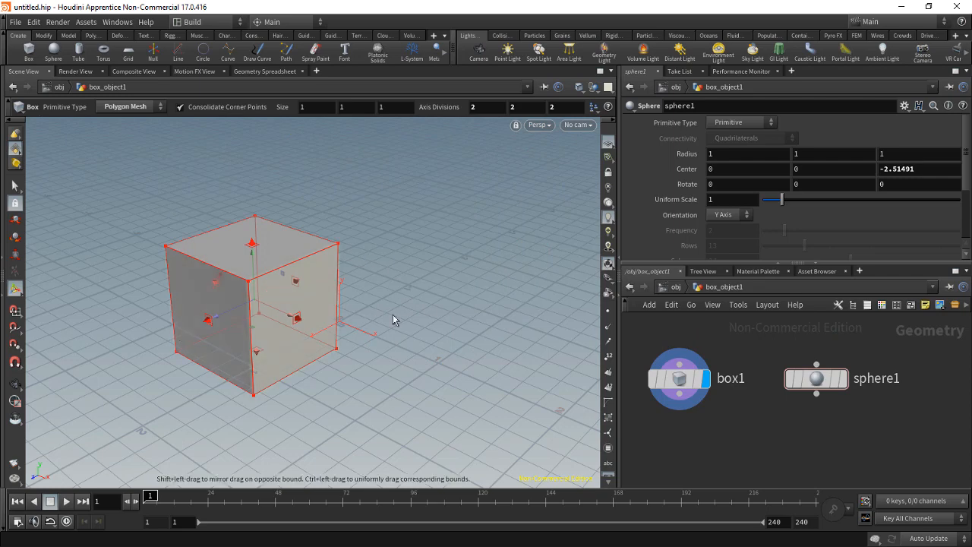
# Set only the render flag on the sphere node, leaving display on the box, and render the scene in the Render View
pyautogui.moveTo(847, 390)
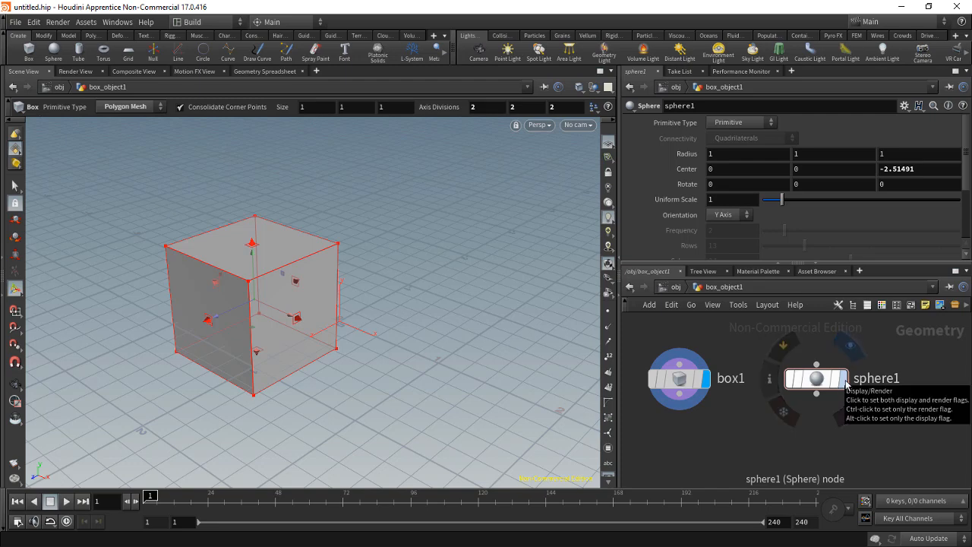
pyautogui.click(844, 382)
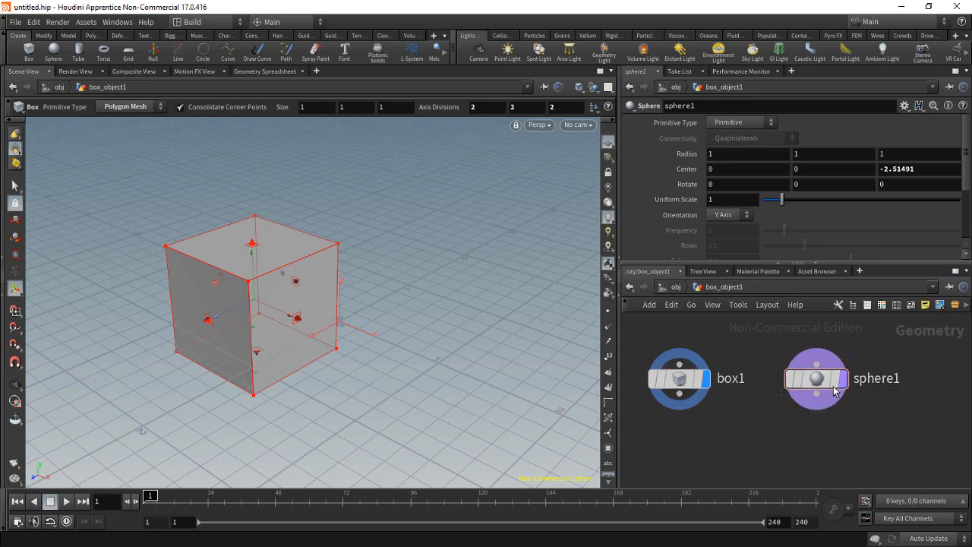
pyautogui.moveTo(850, 383)
pyautogui.click(76, 72)
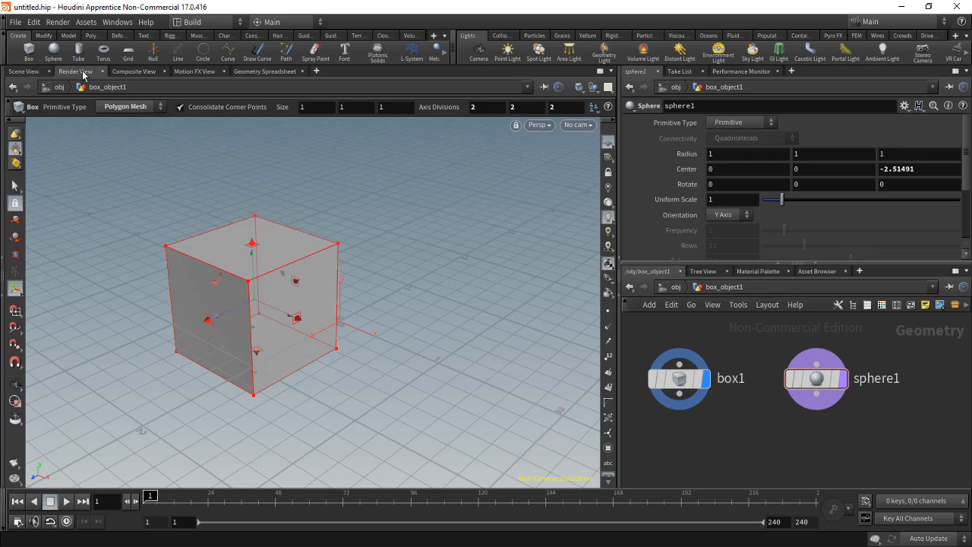
pyautogui.click(47, 88)
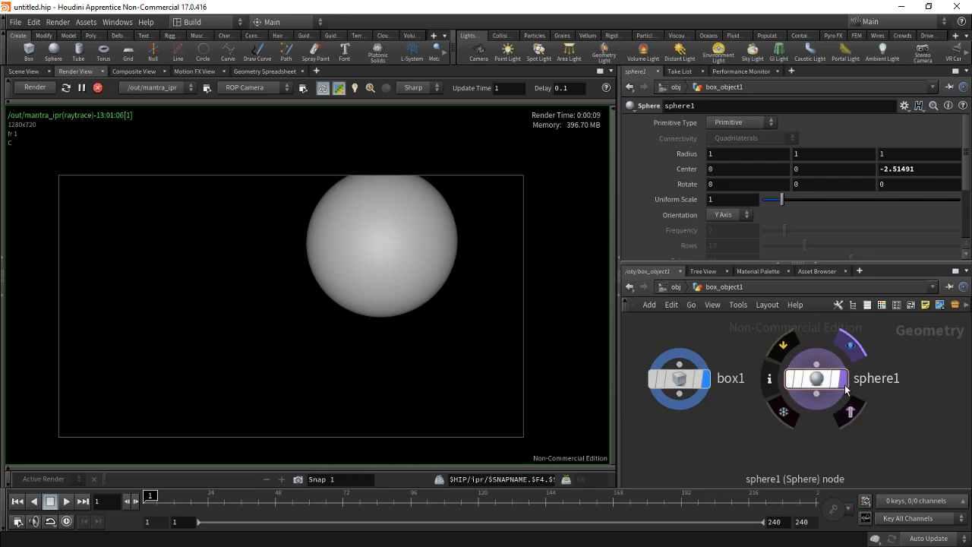
# Alternate both flags between the box and sphere nodes during the live render, ending with only the render flag on the sphere
pyautogui.moveTo(706, 383)
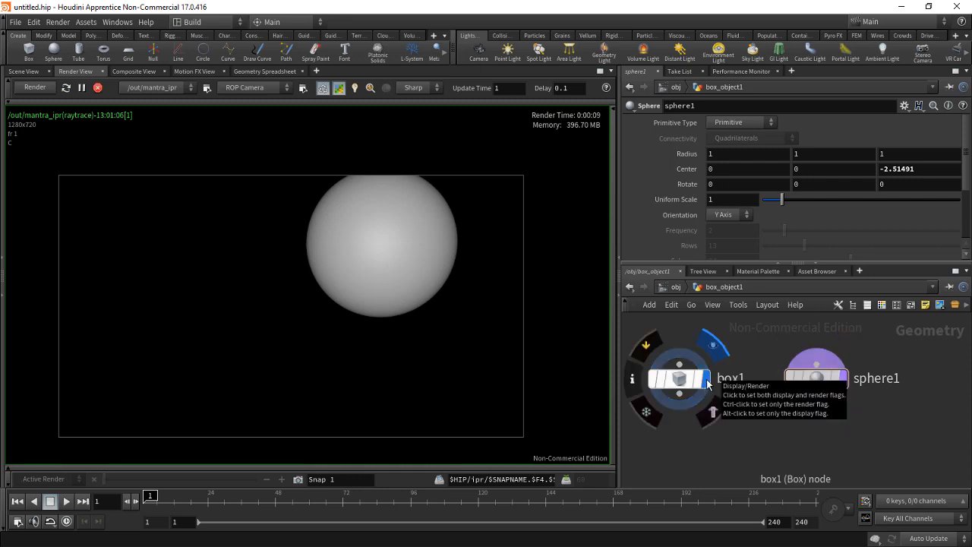
pyautogui.click(706, 379)
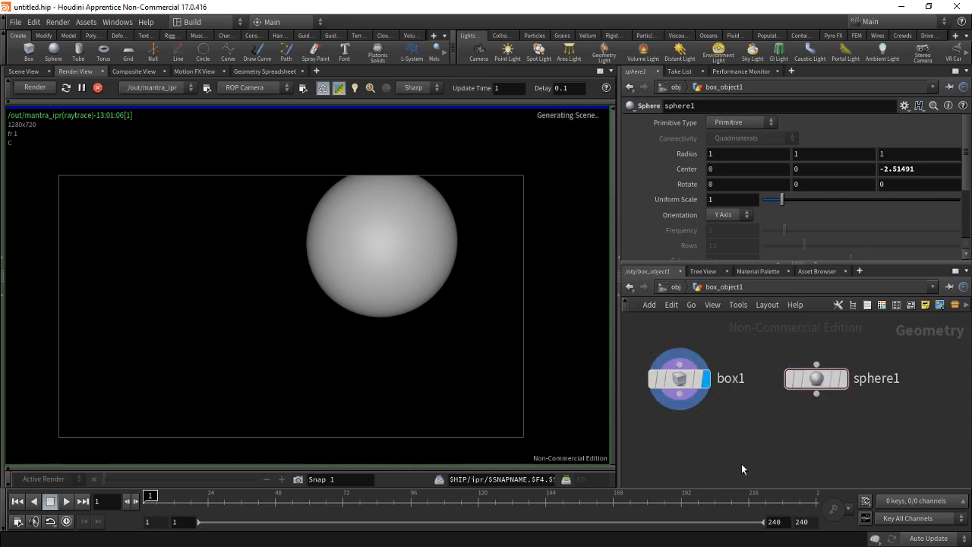
pyautogui.click(847, 382)
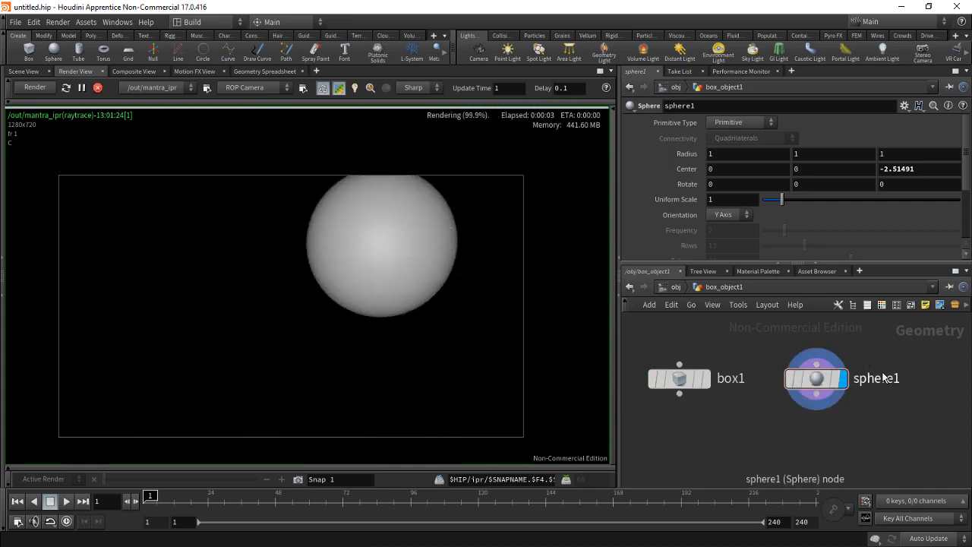
pyautogui.click(706, 386)
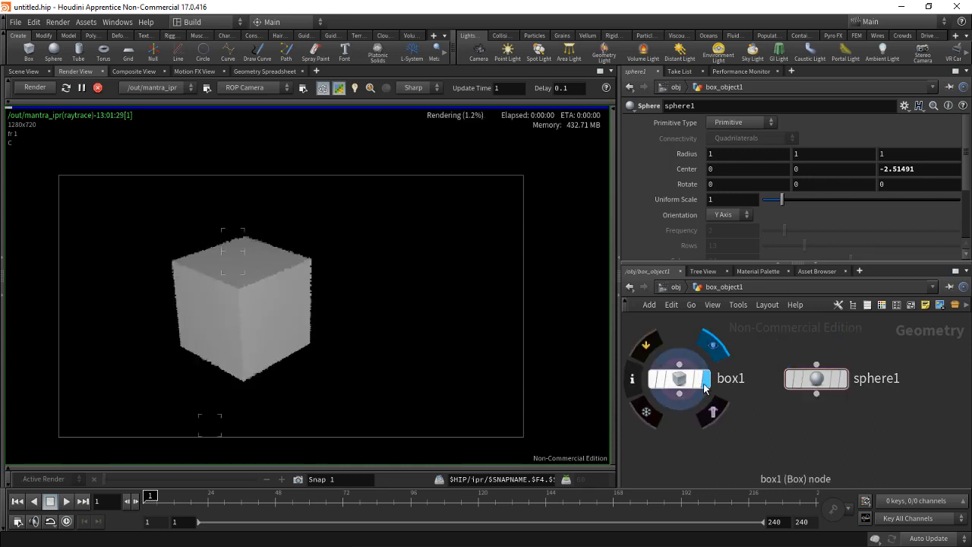
pyautogui.click(847, 383)
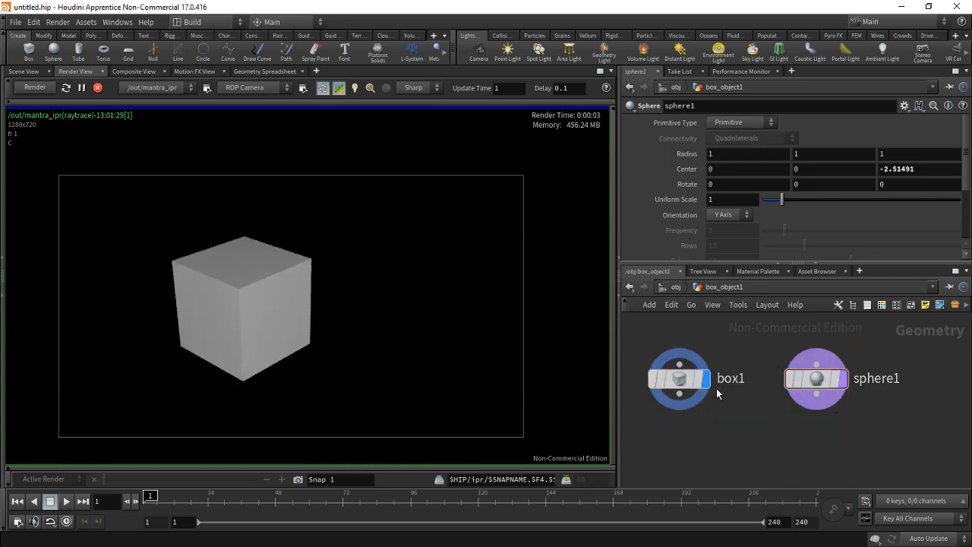
# In the Scene View, alternate both flags between the sphere and box nodes, ending with display on the sphere and render on the box
pyautogui.click(24, 72)
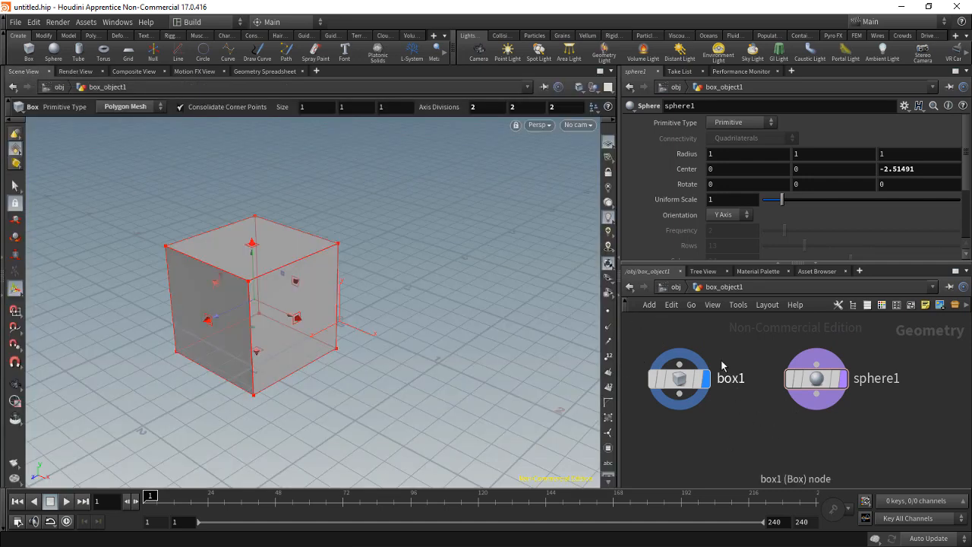
pyautogui.moveTo(668, 380)
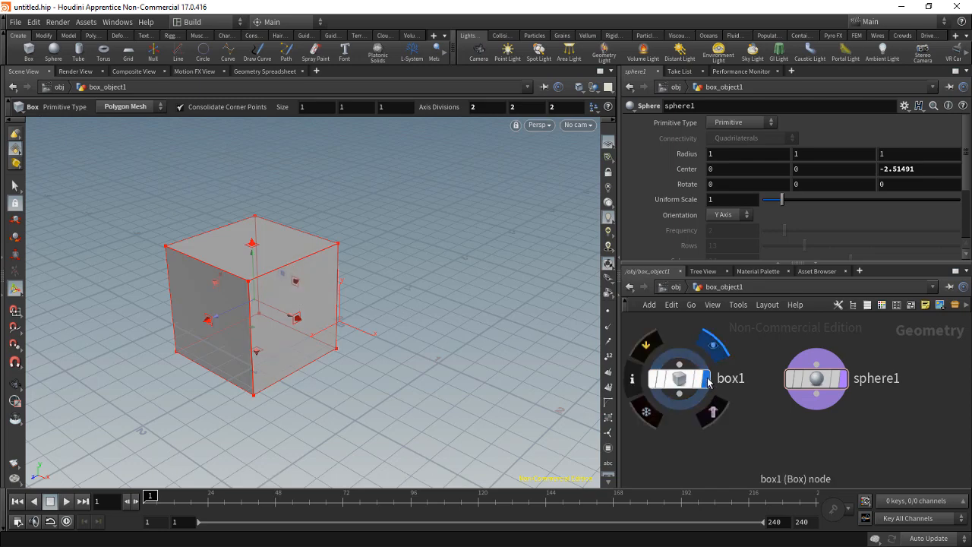
pyautogui.click(842, 383)
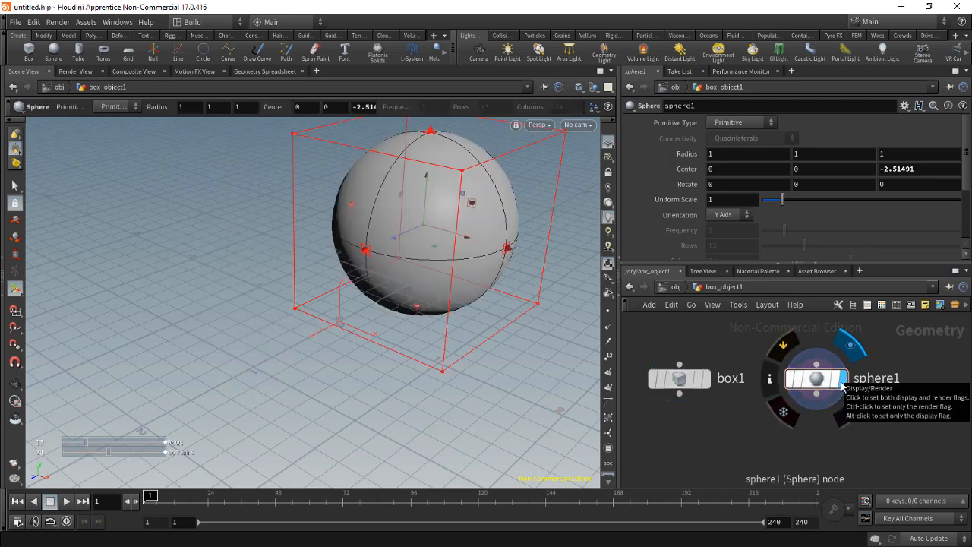
pyautogui.click(706, 381)
pyautogui.click(841, 379)
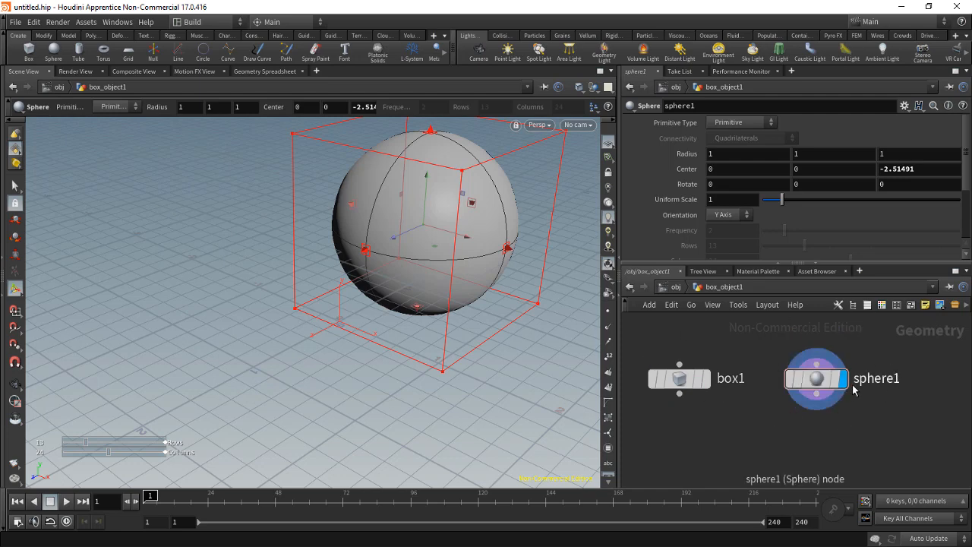
pyautogui.click(707, 387)
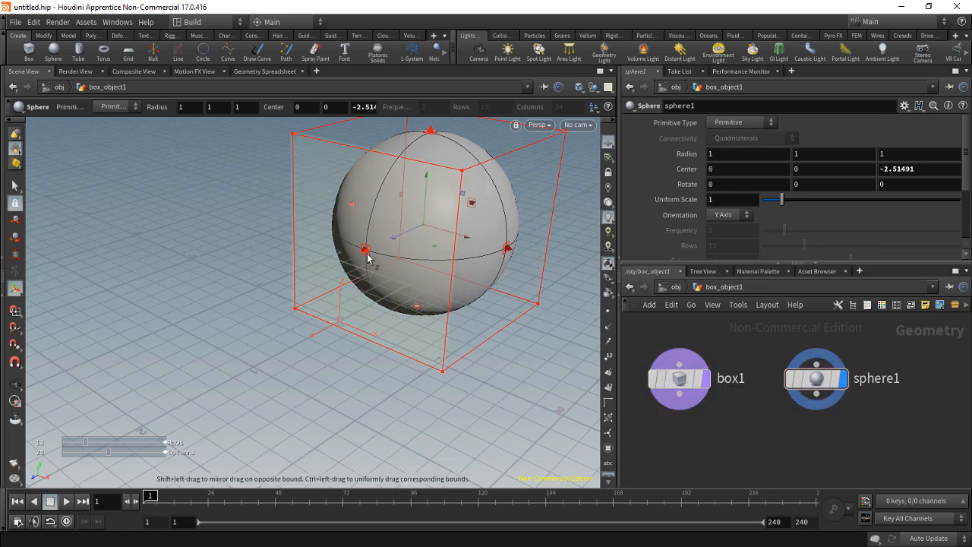
# Render the scene again in the Render View and return to the Scene View
pyautogui.click(76, 71)
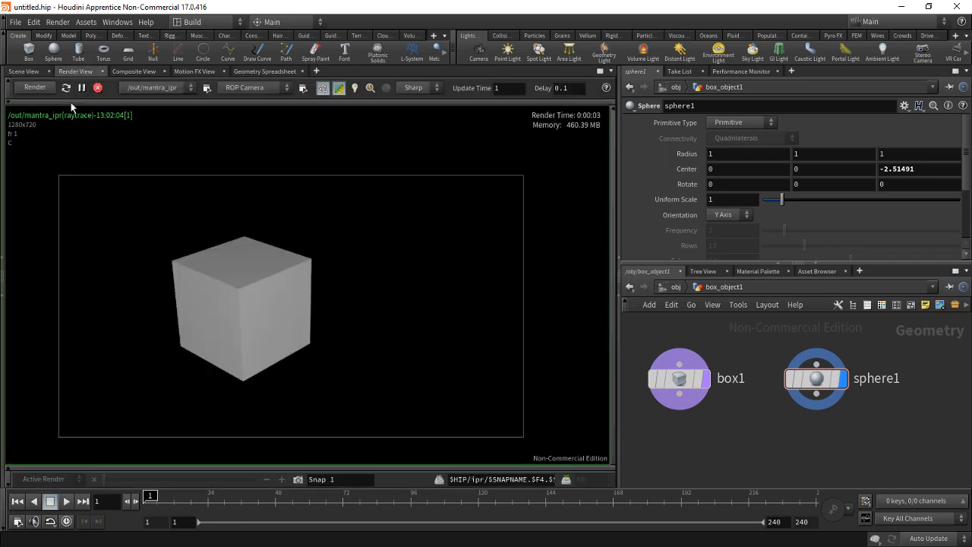
pyautogui.click(34, 88)
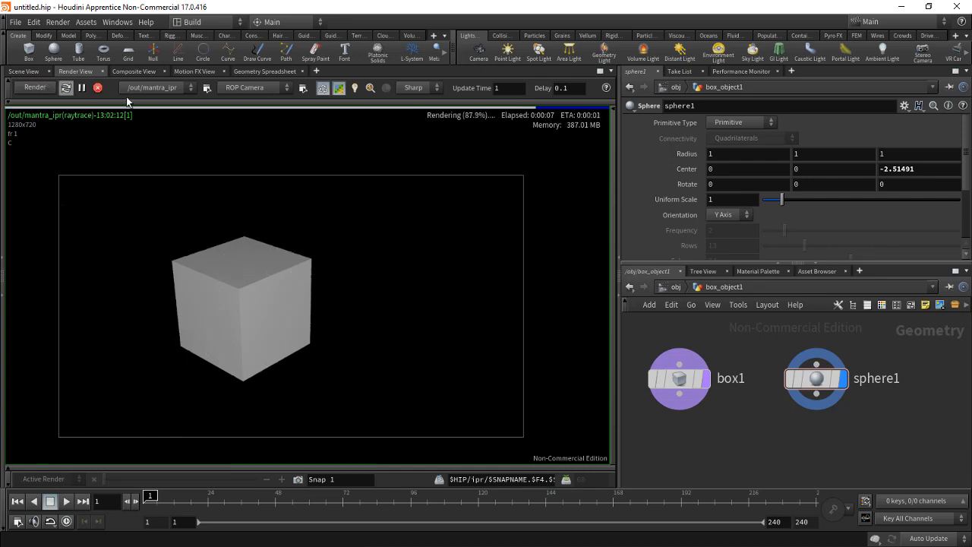
pyautogui.click(24, 71)
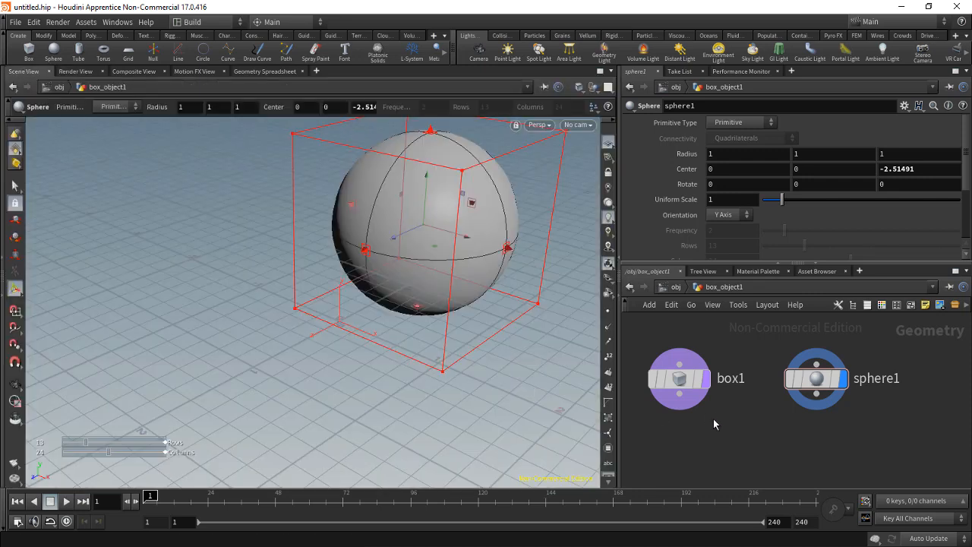
# Collapse the parameter pane, widen the network editor, and set the display flag on the box node
pyautogui.moveTo(761, 430)
pyautogui.mouseDown(button='middle')
pyautogui.moveTo(737, 420)
pyautogui.moveTo(744, 429)
pyautogui.mouseUp(button='middle')
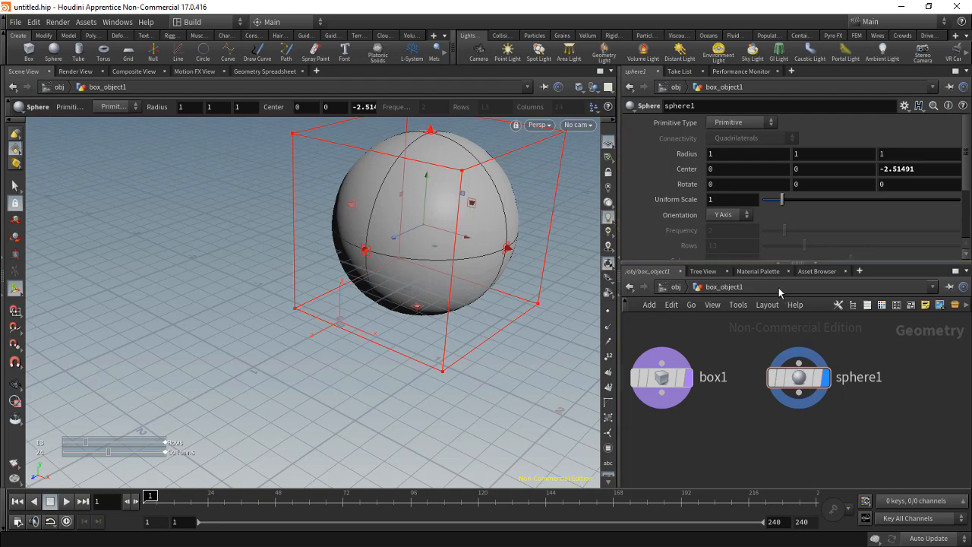
pyautogui.click(780, 263)
pyautogui.moveTo(618, 205); pyautogui.dragTo(536, 220)
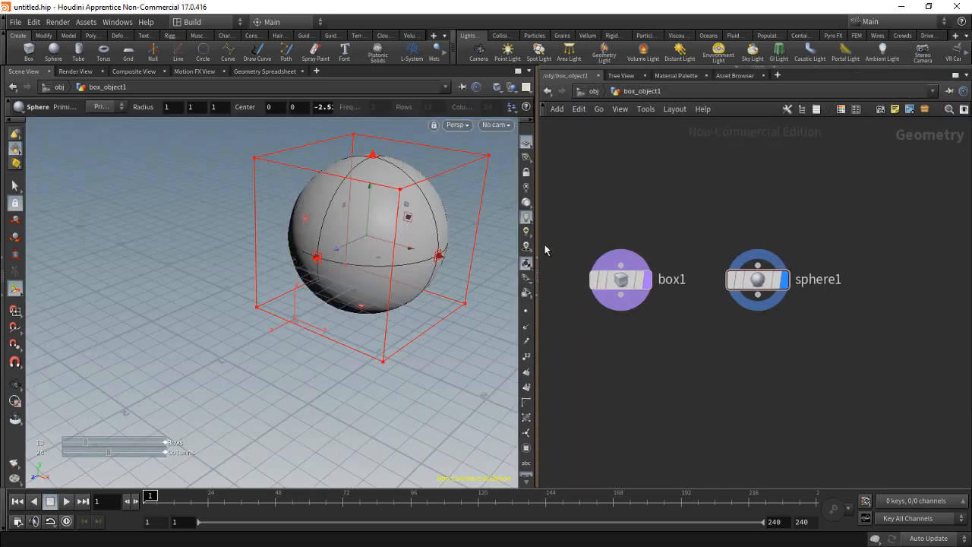
pyautogui.scroll(-1, 724, 311)
pyautogui.click(662, 290)
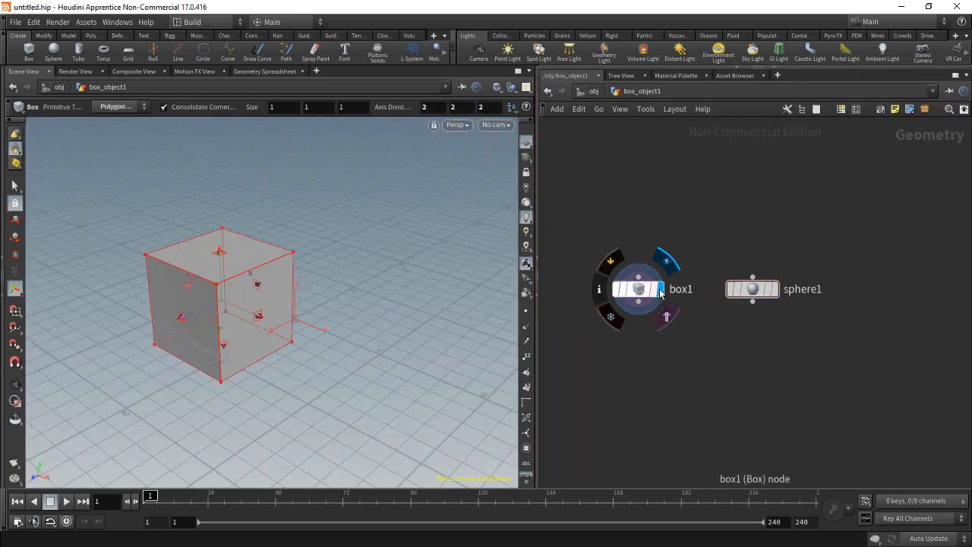
pyautogui.moveTo(649, 329)
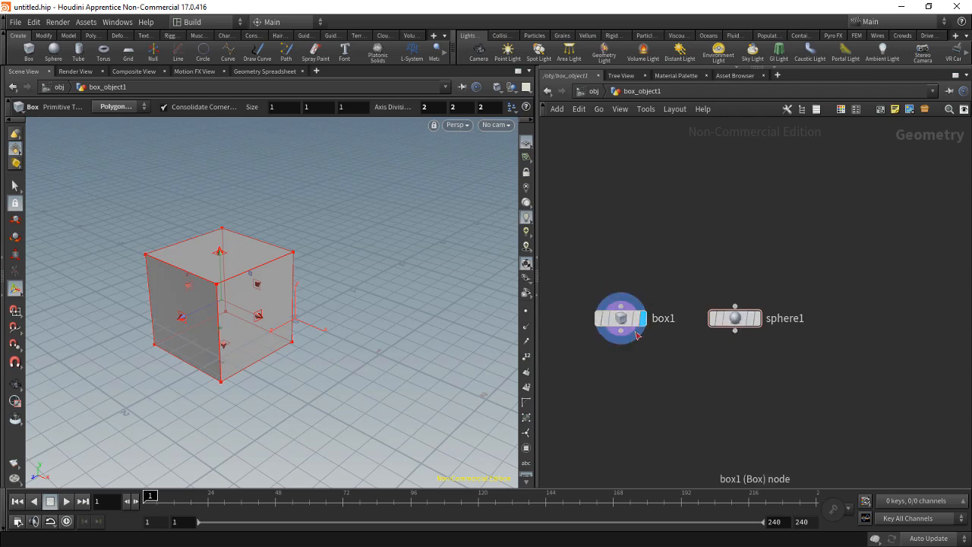
# Turn bypass on and off on the box and sphere nodes, moving the two nodes slightly farther apart
pyautogui.moveTo(604, 320)
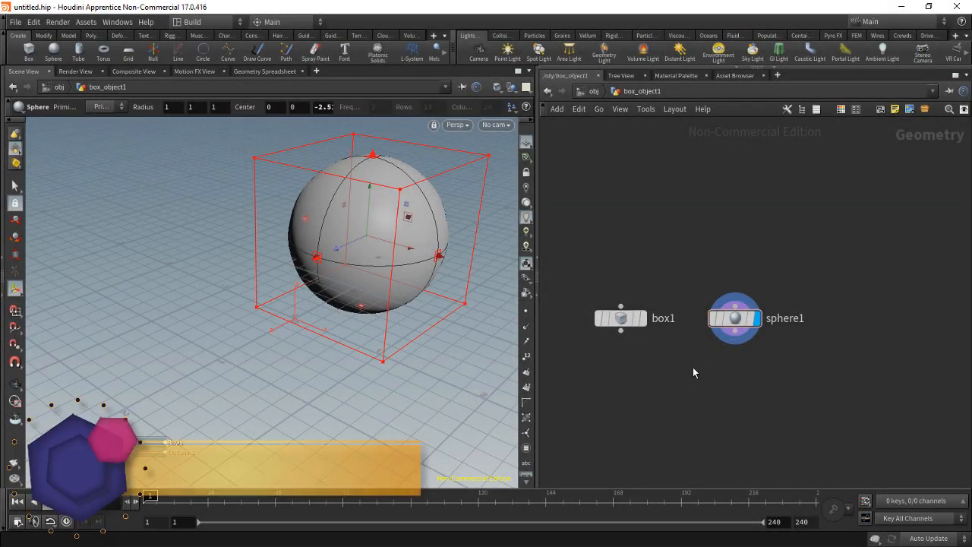
pyautogui.click(599, 319)
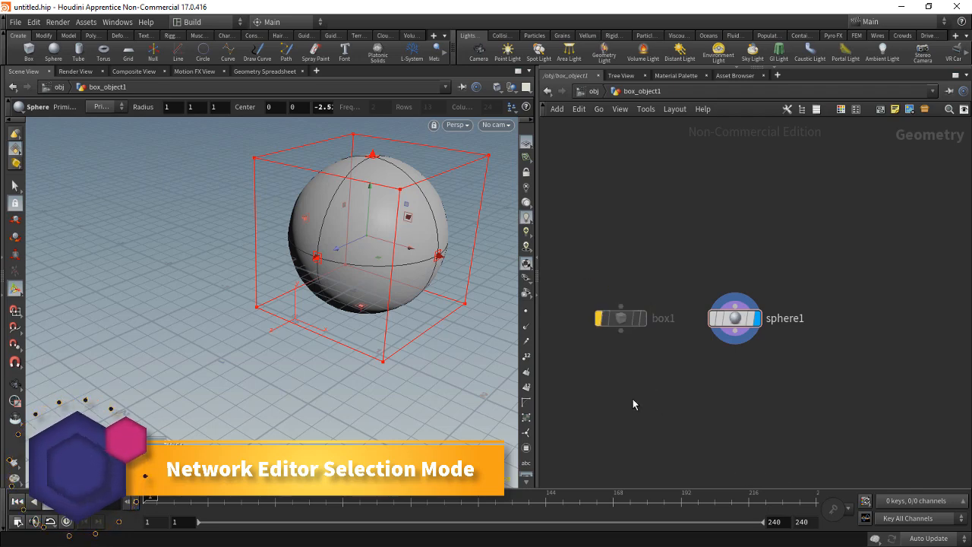
pyautogui.click(599, 318)
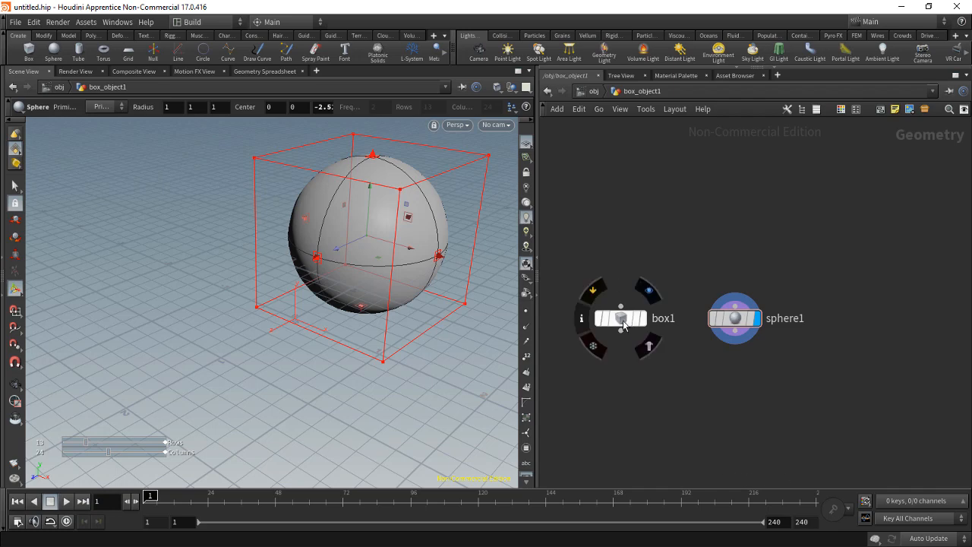
pyautogui.moveTo(628, 315)
pyautogui.mouseDown()
pyautogui.moveTo(628, 304)
pyautogui.moveTo(555, 266)
pyautogui.moveTo(612, 318)
pyautogui.mouseUp()
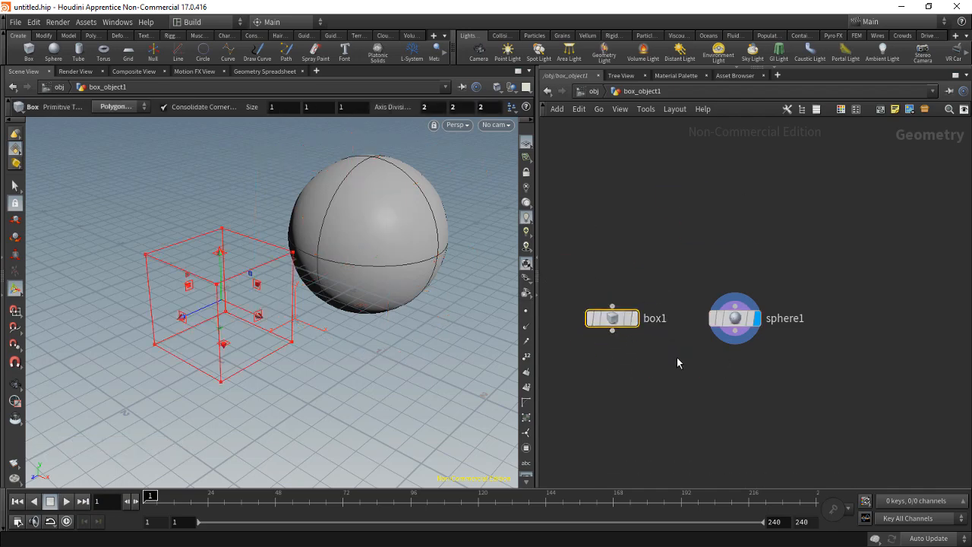
pyautogui.moveTo(725, 329); pyautogui.dragTo(741, 336)
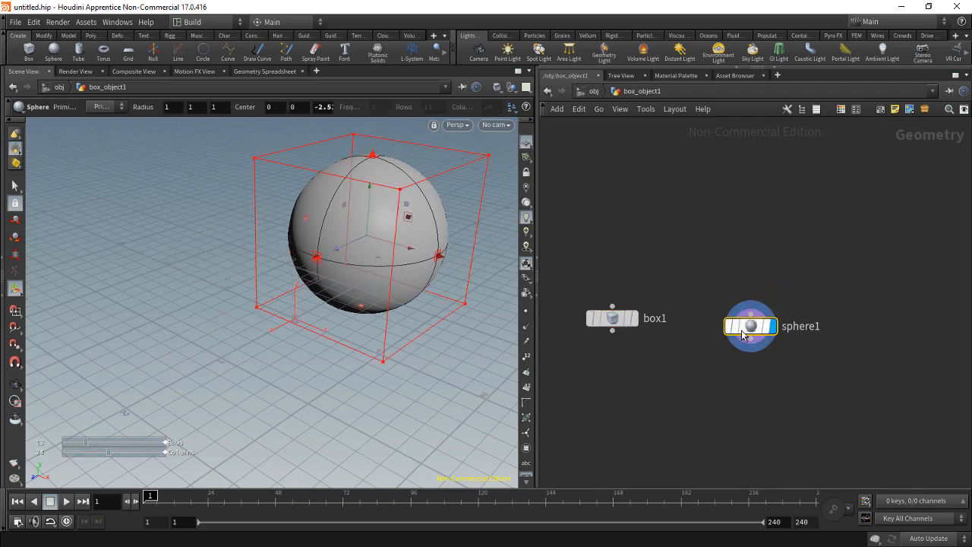
pyautogui.click(730, 327)
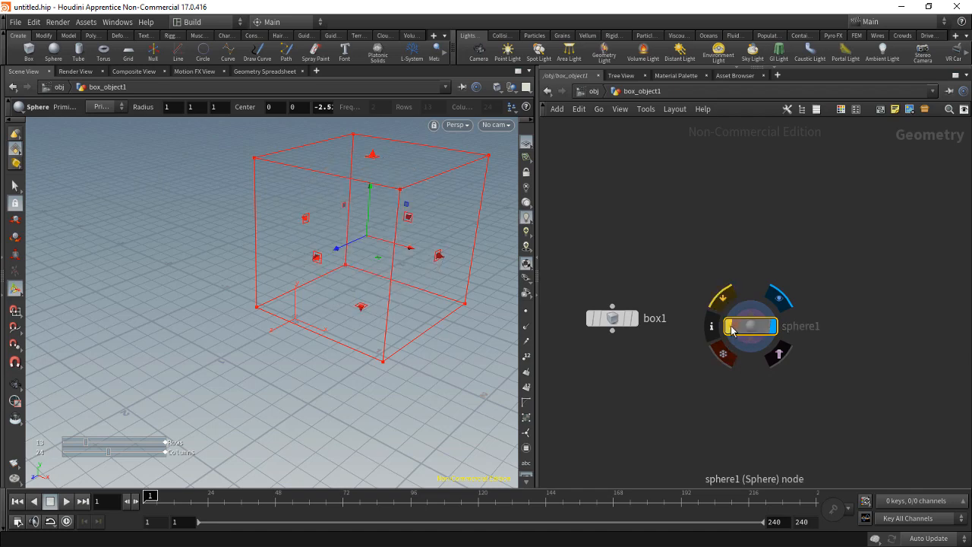
pyautogui.click(729, 328)
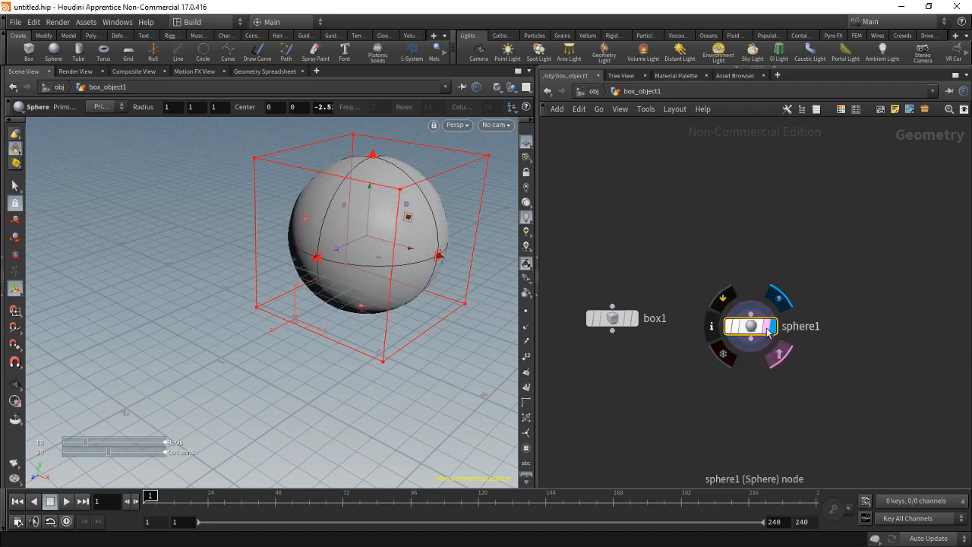
# In the network editor's selection mode, box-select the box and sphere nodes separately and together, and clear the selection
pyautogui.press('s')
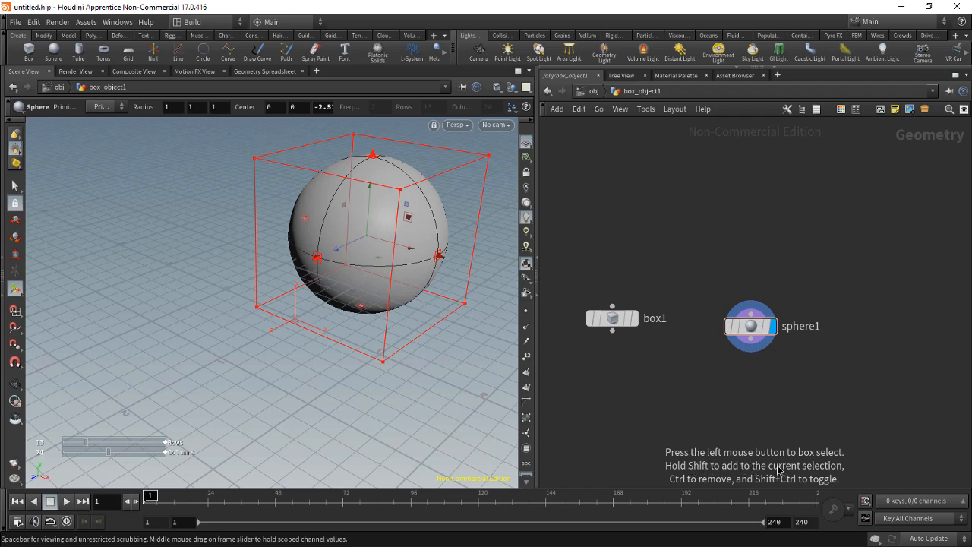
pyautogui.moveTo(569, 291); pyautogui.dragTo(656, 385)
pyautogui.moveTo(706, 301); pyautogui.dragTo(803, 379)
pyautogui.moveTo(563, 275); pyautogui.dragTo(657, 353)
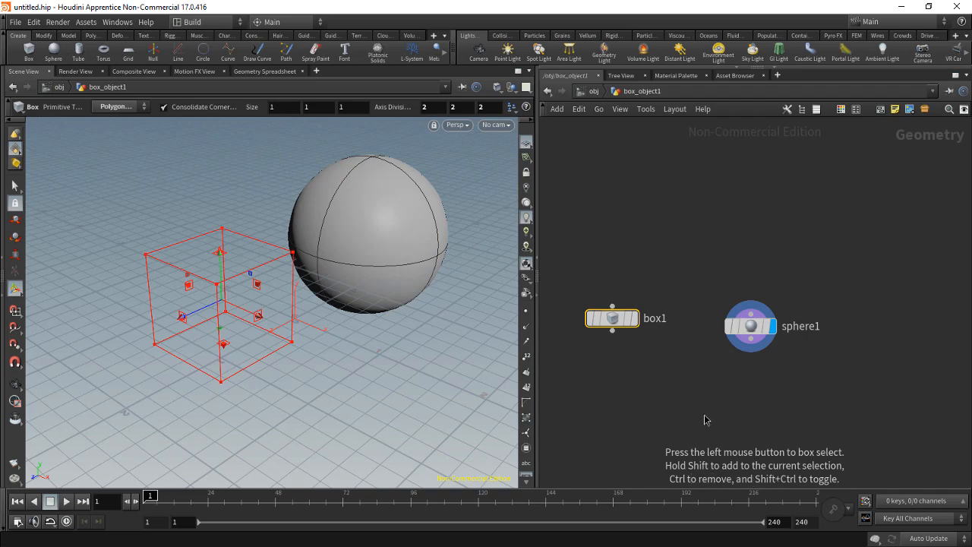
pyautogui.moveTo(721, 295); pyautogui.dragTo(778, 374)
pyautogui.moveTo(689, 304); pyautogui.dragTo(780, 375)
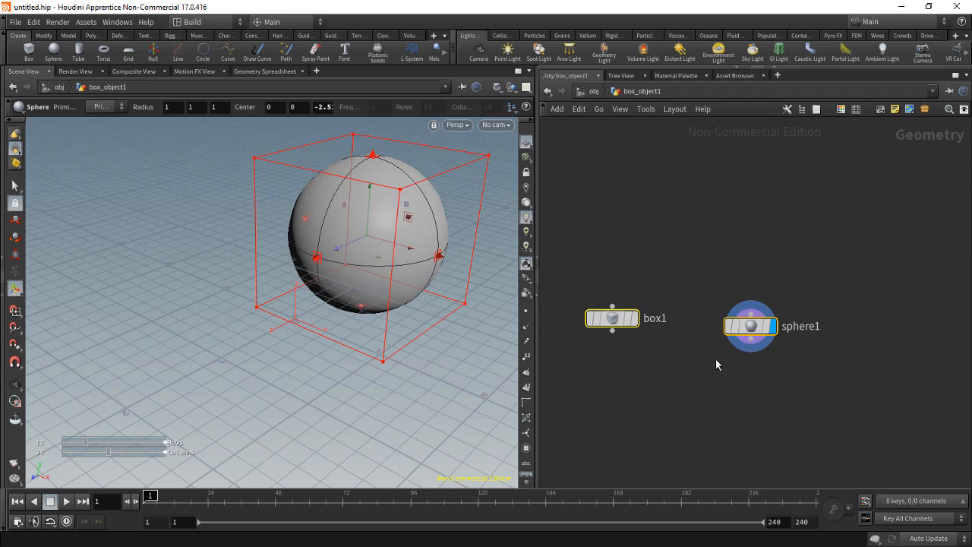
pyautogui.click(699, 385)
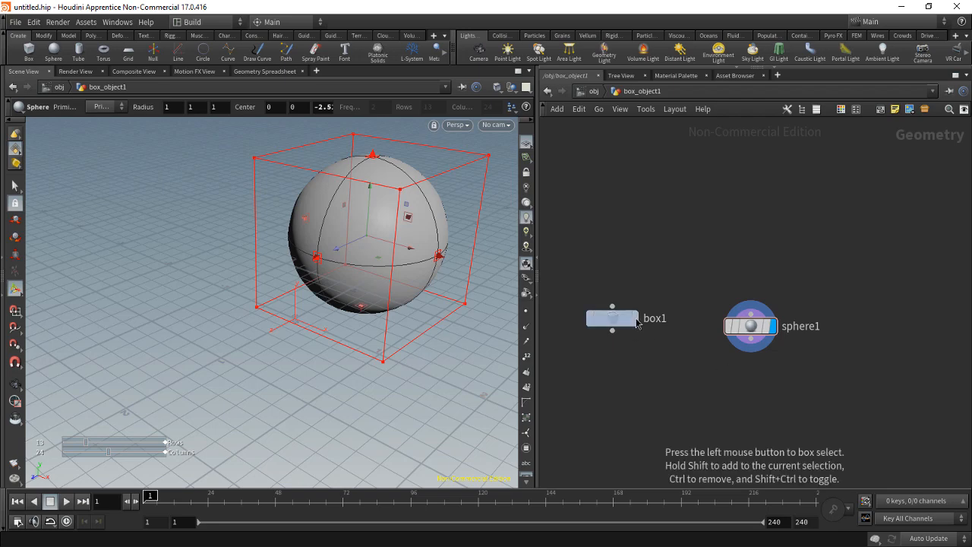
# Select the box and sphere nodes individually in alternation, ending with the box node selected
pyautogui.click(596, 319)
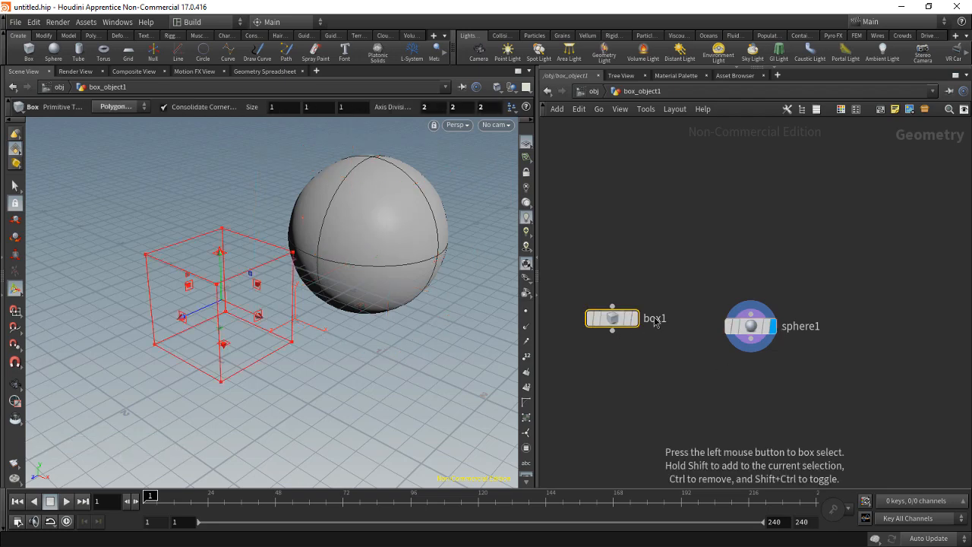
pyautogui.click(773, 331)
pyautogui.click(621, 329)
pyautogui.click(765, 330)
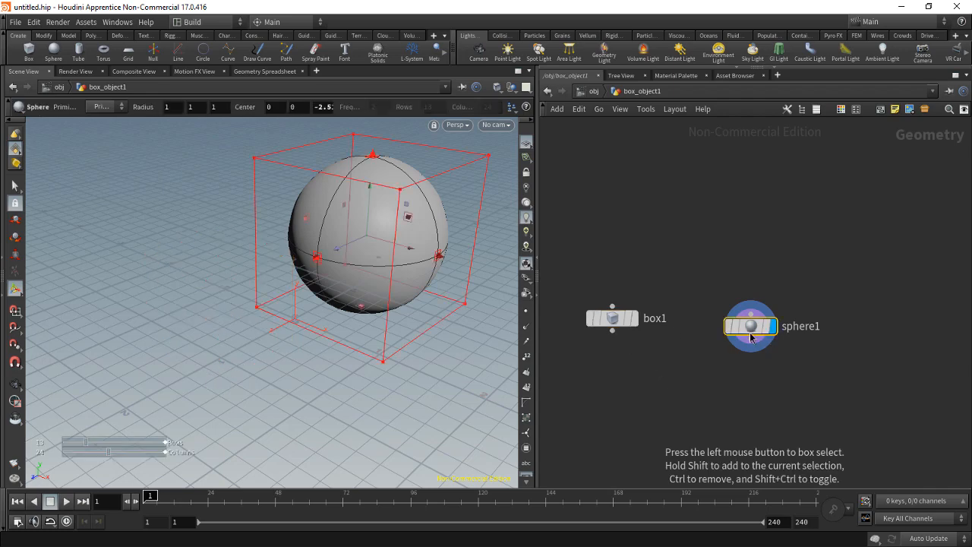
pyautogui.click(607, 321)
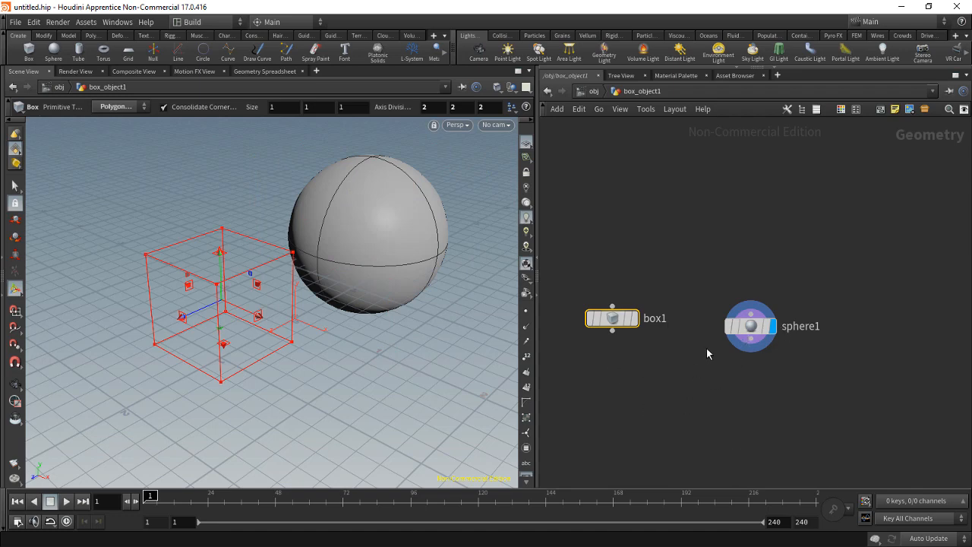
# Practise box selection around the sphere and box nodes, one at a time and across both, ending with the box selected
pyautogui.moveTo(708, 296); pyautogui.dragTo(826, 408)
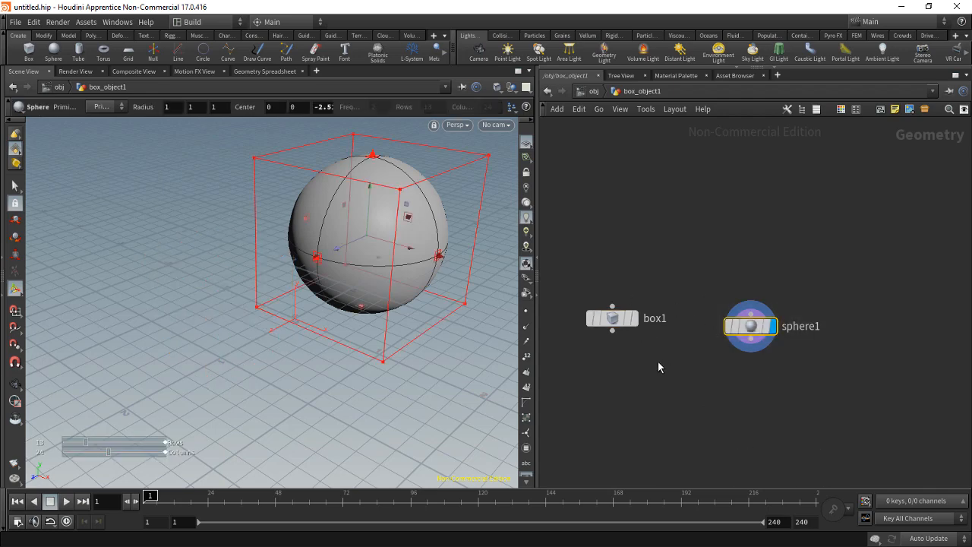
pyautogui.moveTo(562, 275); pyautogui.dragTo(765, 414)
pyautogui.moveTo(704, 308); pyautogui.dragTo(856, 424)
pyautogui.moveTo(561, 253); pyautogui.dragTo(701, 401)
pyautogui.moveTo(705, 289); pyautogui.dragTo(719, 356)
pyautogui.moveTo(569, 293); pyautogui.dragTo(683, 441)
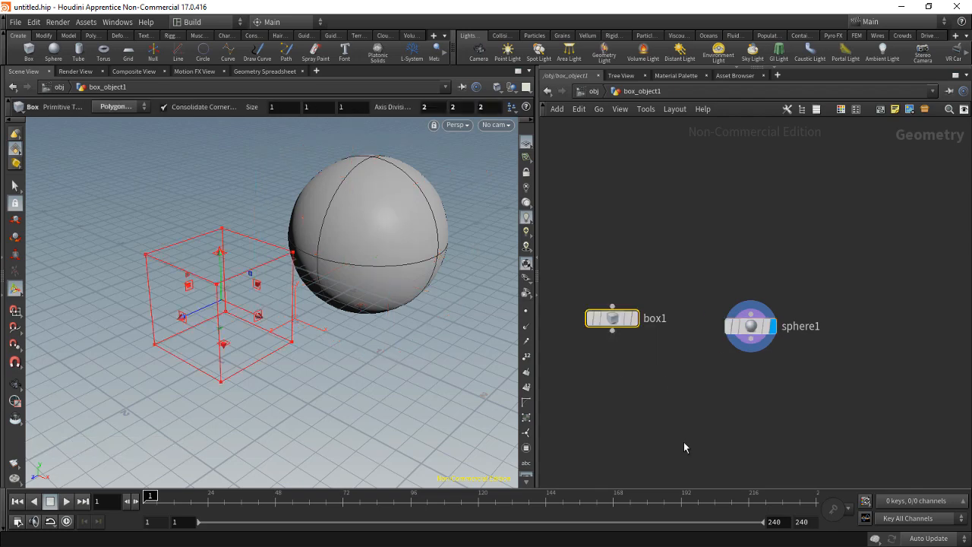
# Clear the node selection and select the sphere node followed by the box node
pyautogui.scroll(-2, 674, 356)
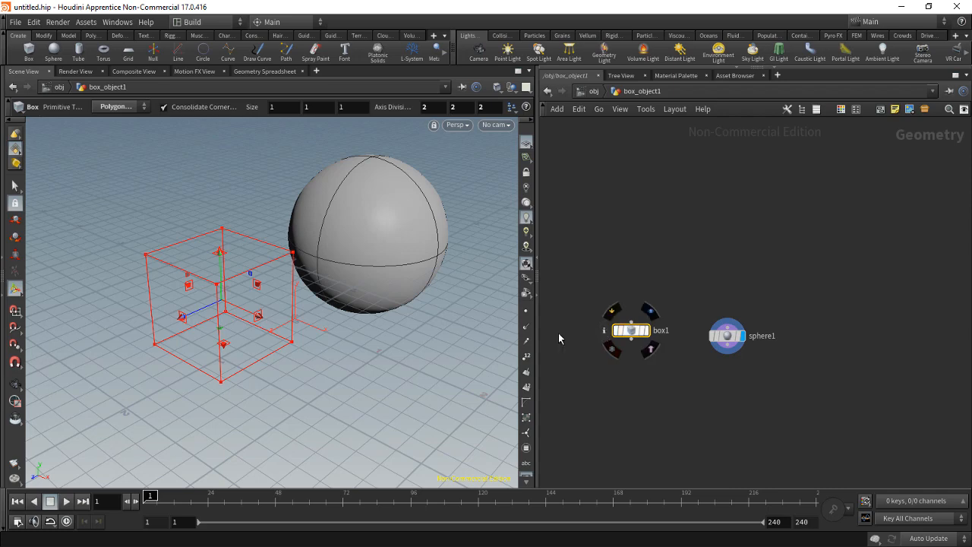
pyautogui.middleClick(611, 328)
pyautogui.click(911, 174)
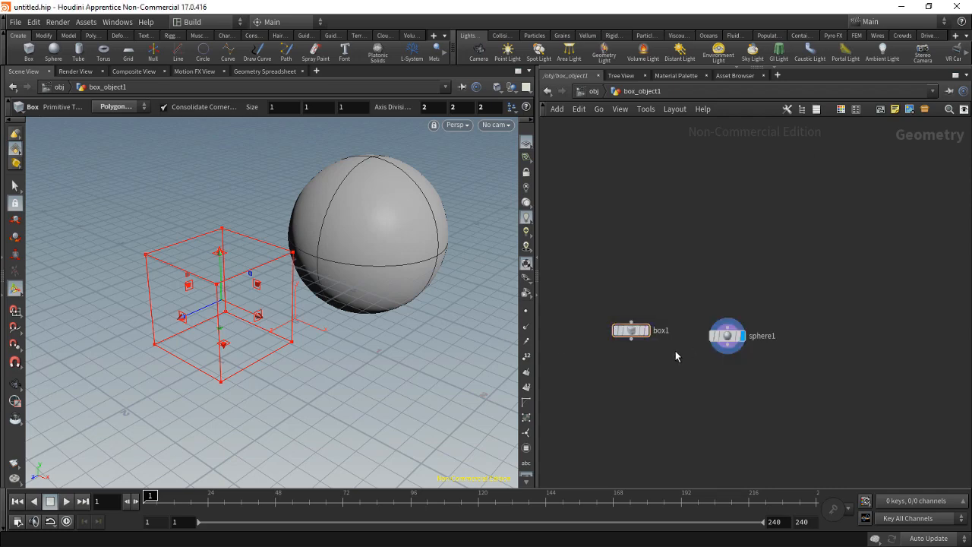
pyautogui.click(732, 337)
pyautogui.click(631, 330)
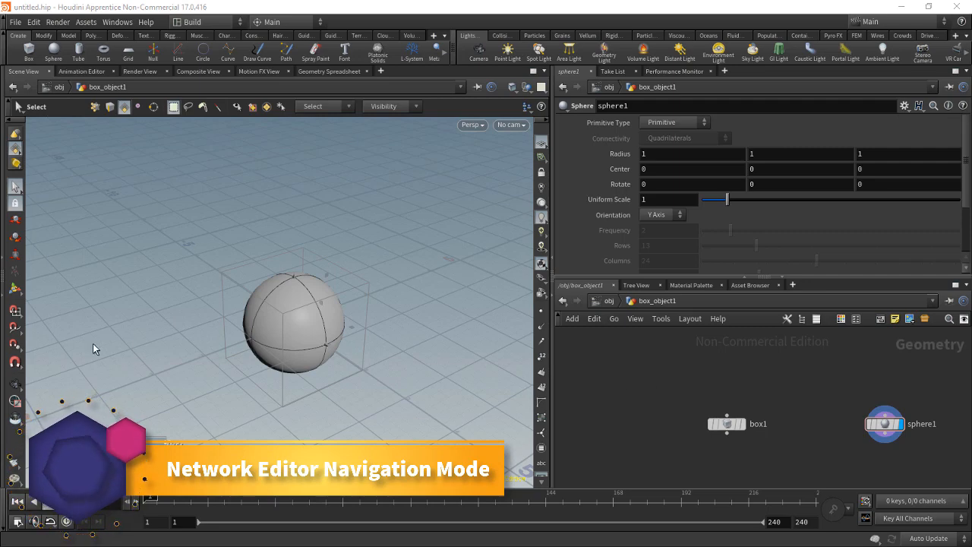
# Tumble the viewport around the sphere to a lower angle with the View tool and return to the Select tool
pyautogui.click(15, 384)
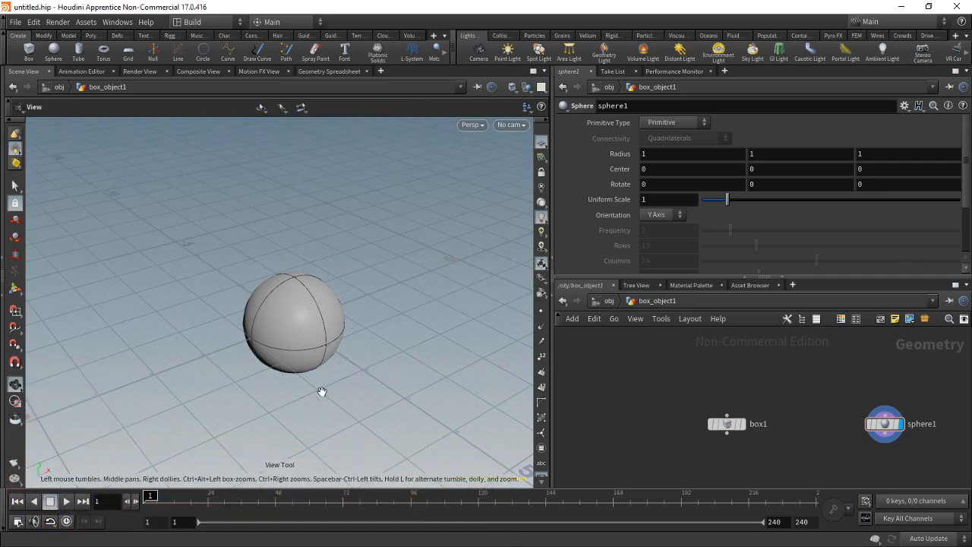
pyautogui.moveTo(321, 392); pyautogui.dragTo(184, 386)
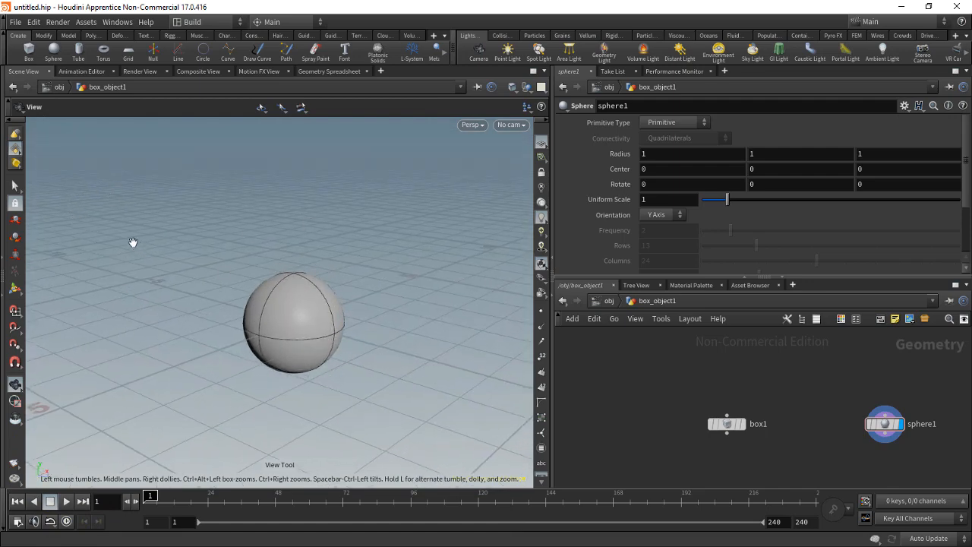
pyautogui.click(15, 186)
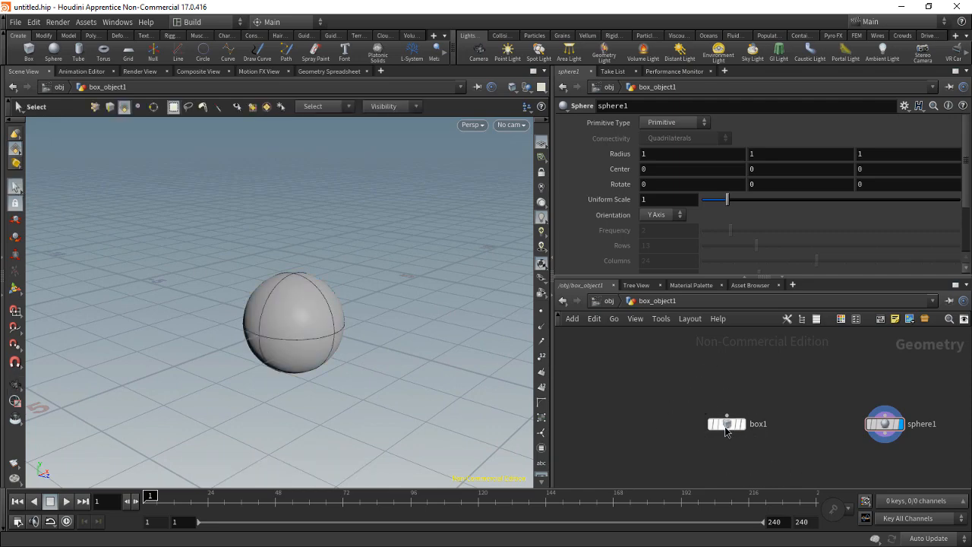
# Pan and zoom the network editor around the box and sphere nodes, and open the box node's context menu
pyautogui.moveTo(823, 449); pyautogui.dragTo(763, 435, button='middle')
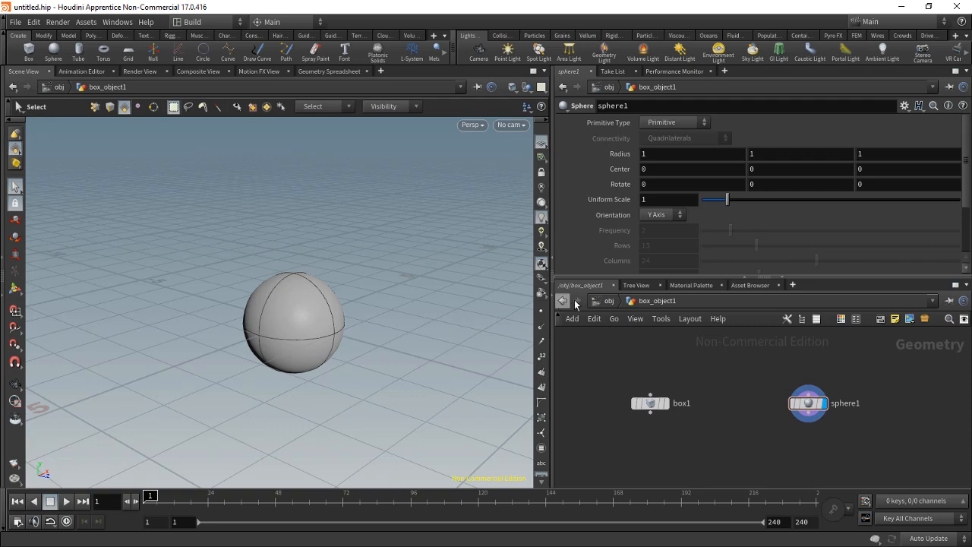
pyautogui.moveTo(743, 383)
pyautogui.mouseDown(button='middle')
pyautogui.moveTo(720, 405)
pyautogui.moveTo(805, 456)
pyautogui.moveTo(673, 341)
pyautogui.moveTo(753, 388)
pyautogui.moveTo(740, 401)
pyautogui.moveTo(728, 384)
pyautogui.mouseUp(button='middle')
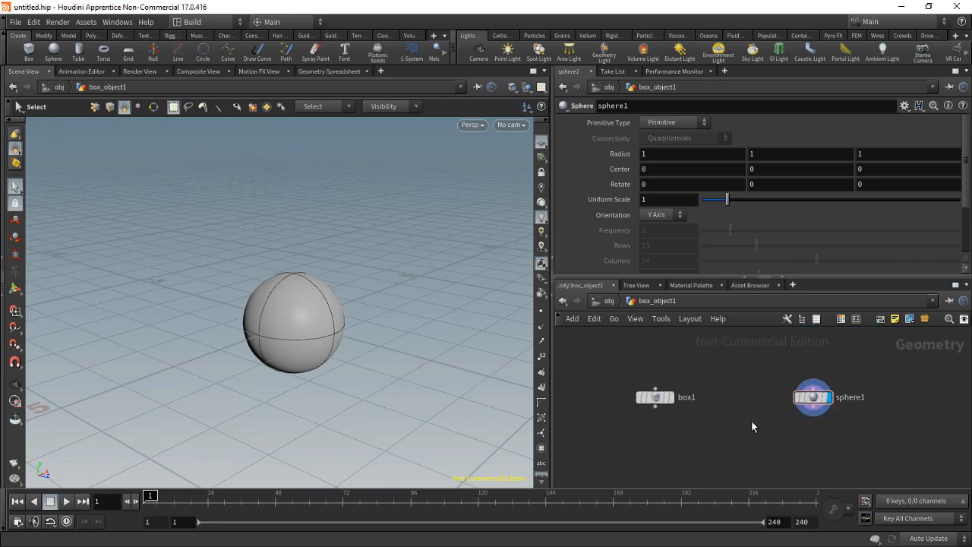
pyautogui.moveTo(715, 441)
pyautogui.mouseDown(button='right')
pyautogui.moveTo(810, 416)
pyautogui.moveTo(684, 446)
pyautogui.moveTo(686, 371)
pyautogui.moveTo(685, 440)
pyautogui.moveTo(714, 434)
pyautogui.mouseUp(button='right')
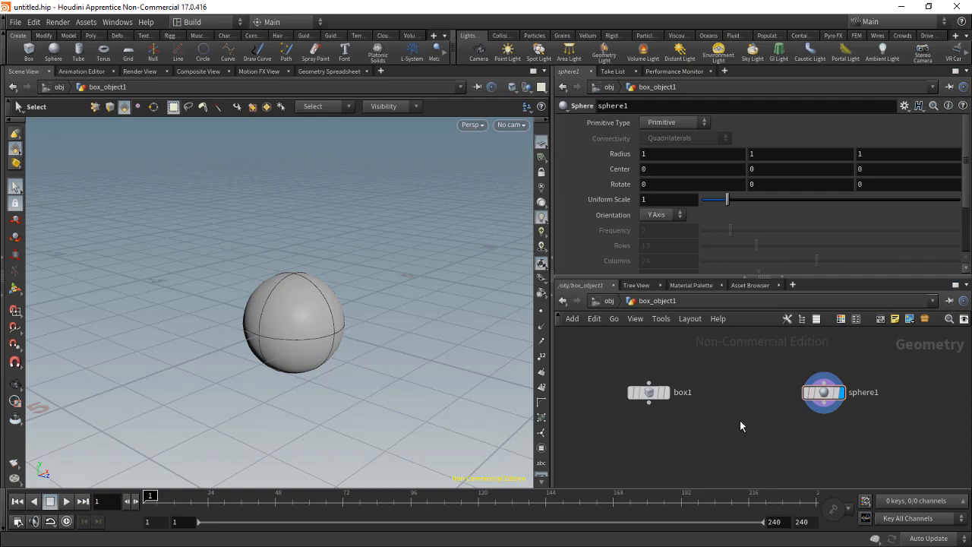
pyautogui.moveTo(733, 432)
pyautogui.mouseDown(button='right')
pyautogui.moveTo(666, 449)
pyautogui.moveTo(719, 437)
pyautogui.mouseUp(button='right')
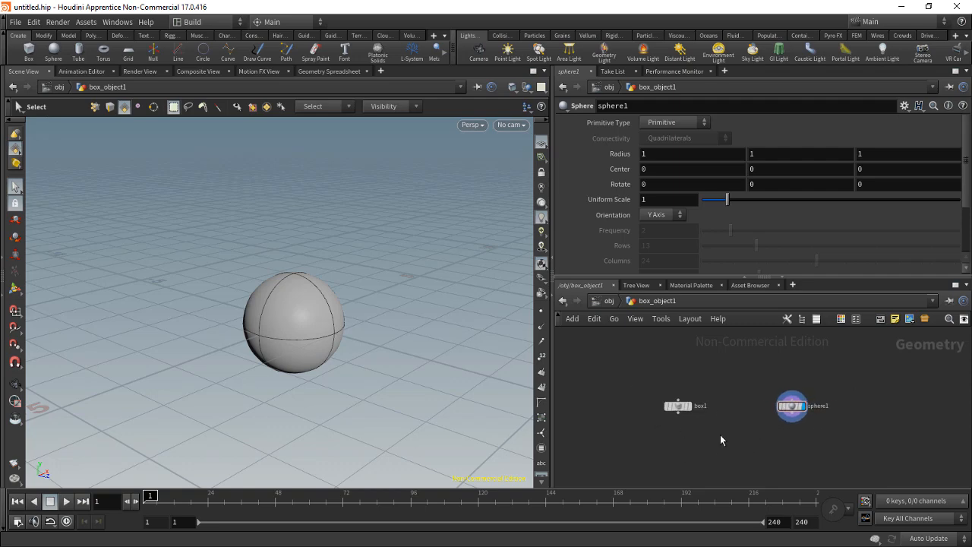
pyautogui.rightClick(670, 402)
pyautogui.click(649, 411)
pyautogui.moveTo(666, 406); pyautogui.dragTo(754, 417, button='right')
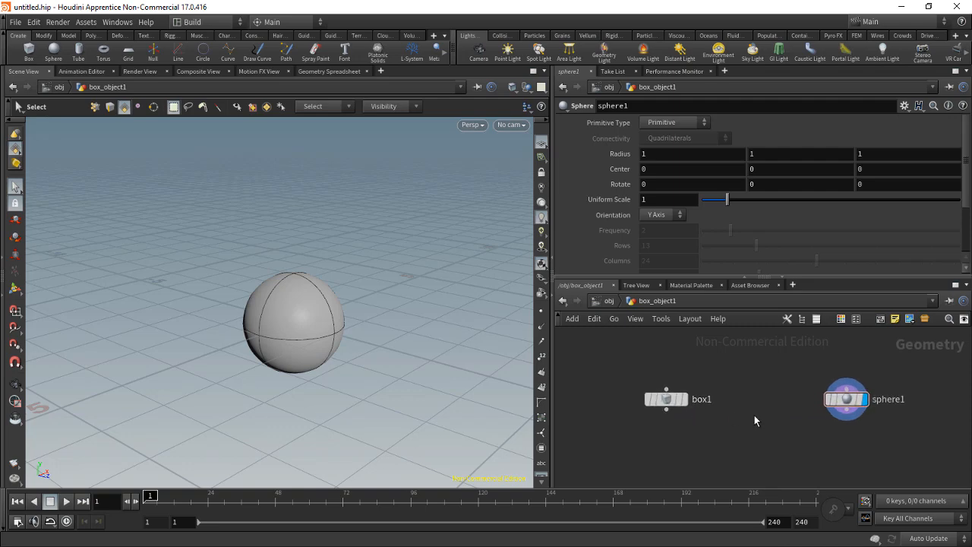
pyautogui.rightClick(659, 397)
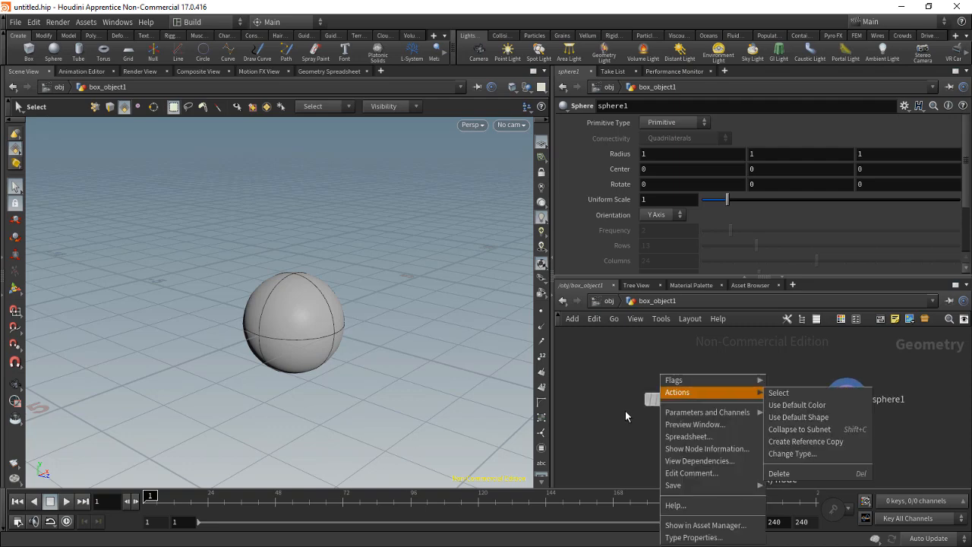
# Dismiss the box node's context menu, open the sphere node's context menu to view it, and close it
pyautogui.click(635, 368)
pyautogui.rightClick(842, 398)
pyautogui.moveTo(788, 407); pyautogui.dragTo(871, 403, button='right')
pyautogui.rightClick(871, 402)
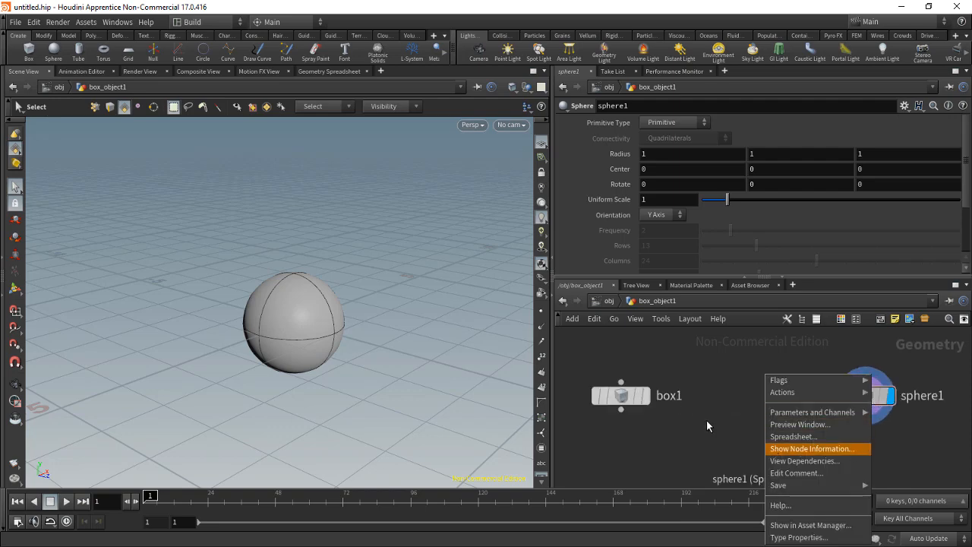
pyautogui.click(721, 399)
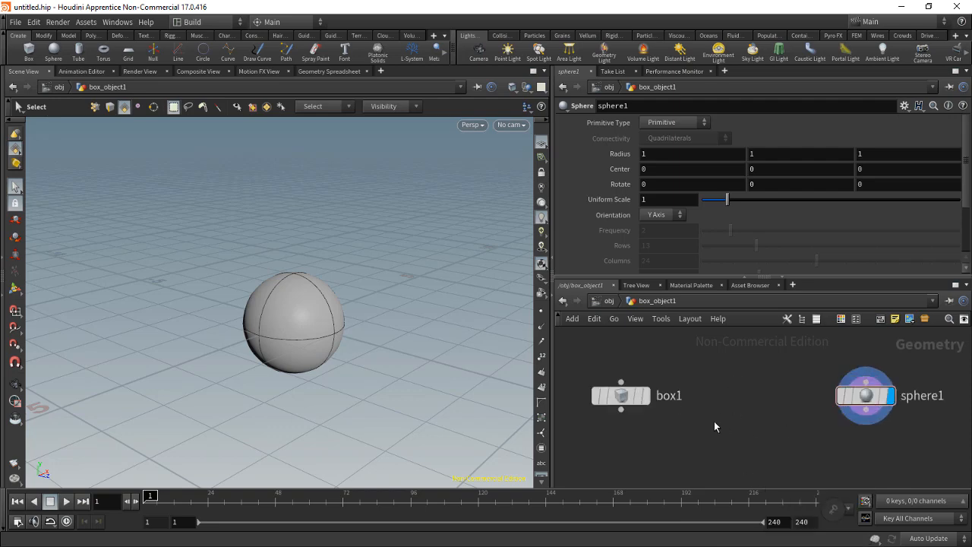
# Pan the zoomed-out network and view the sphere node's information pop-up
pyautogui.scroll(-3, 731, 417)
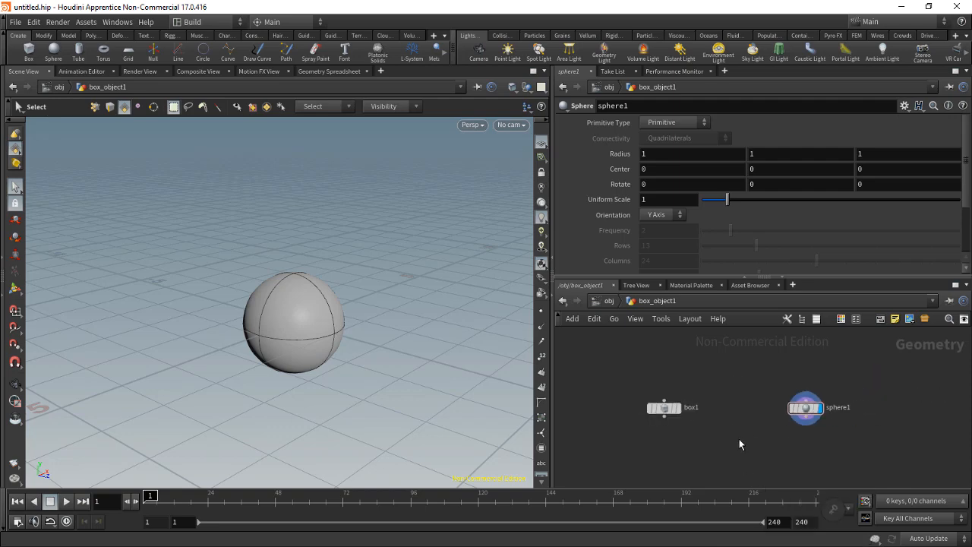
pyautogui.moveTo(732, 431); pyautogui.dragTo(644, 431, button='middle')
pyautogui.middleClick(651, 413)
pyautogui.middleClick(661, 419)
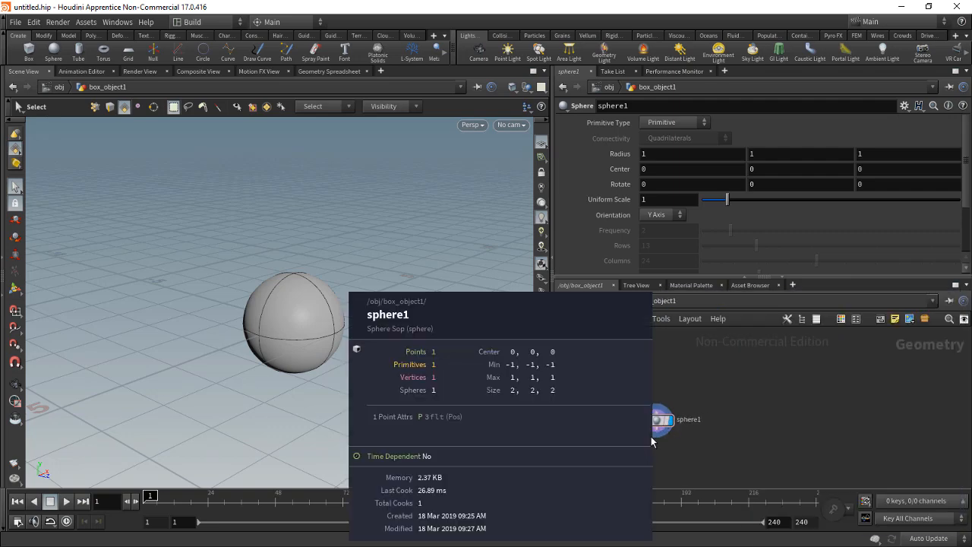
pyautogui.moveTo(569, 430); pyautogui.dragTo(707, 418, button='middle')
pyautogui.middleClick(688, 423)
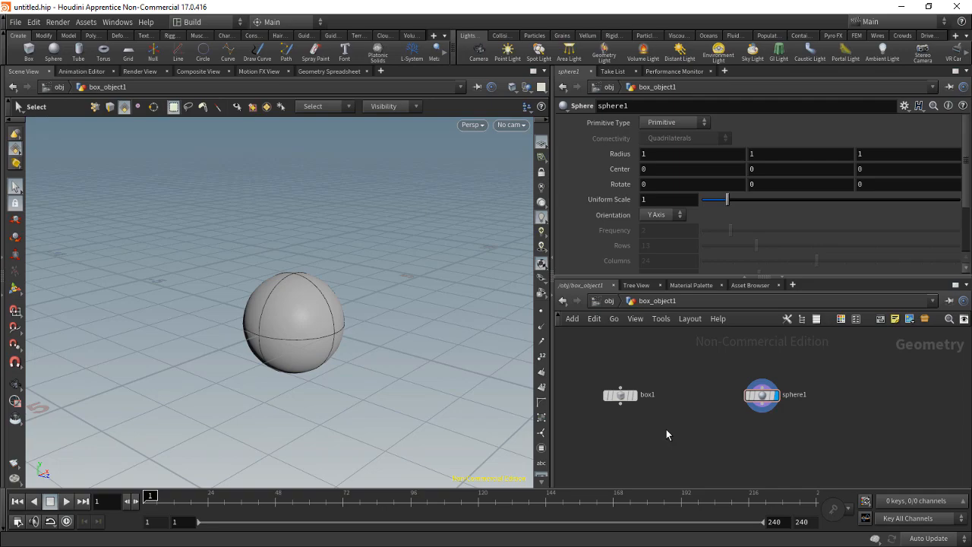
# Practise panning and zooming the network editor around the box and sphere nodes in its temporary view mode
pyautogui.press('space')
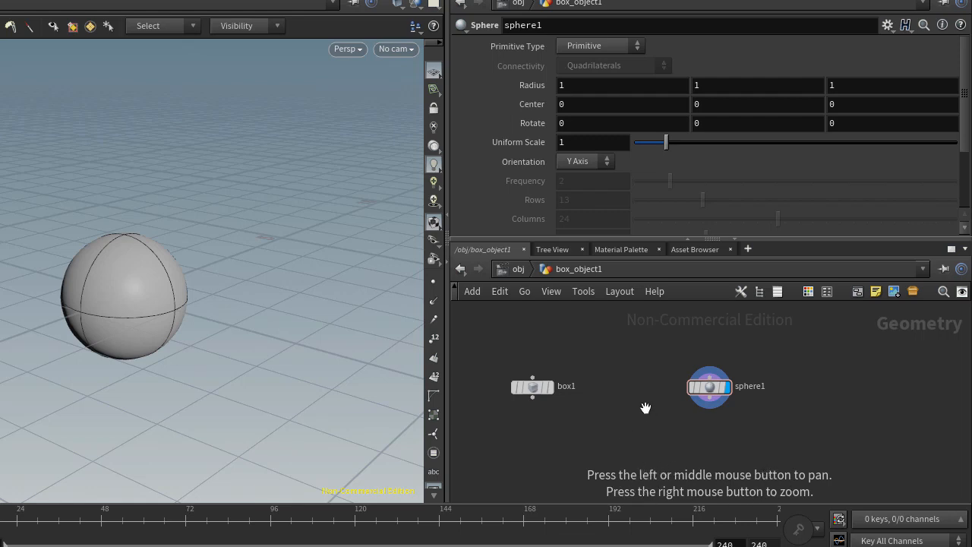
pyautogui.moveTo(659, 382); pyautogui.dragTo(681, 373)
pyautogui.moveTo(615, 425); pyautogui.dragTo(647, 414)
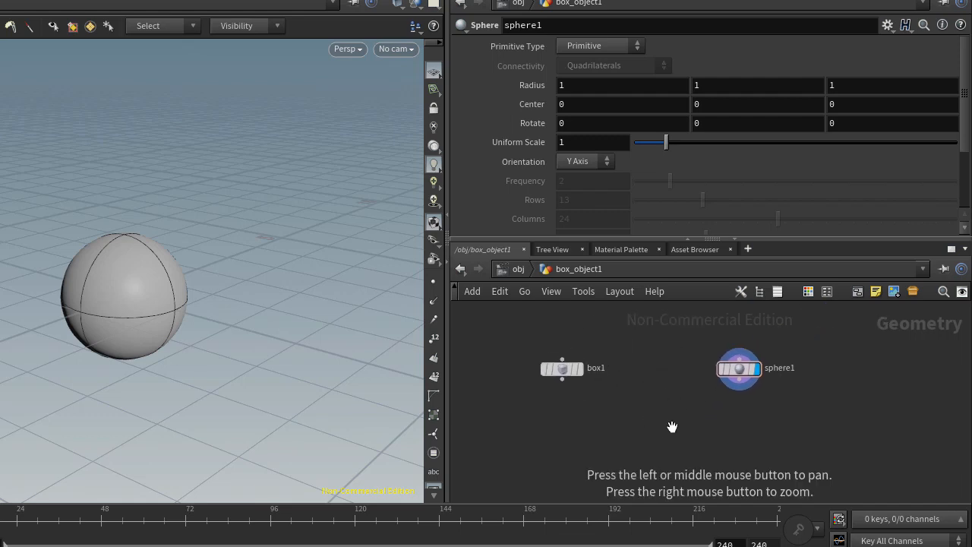
pyautogui.moveTo(681, 398); pyautogui.dragTo(514, 423)
pyautogui.moveTo(638, 395); pyautogui.dragTo(579, 427)
pyautogui.moveTo(642, 422); pyautogui.dragTo(611, 437, button='right')
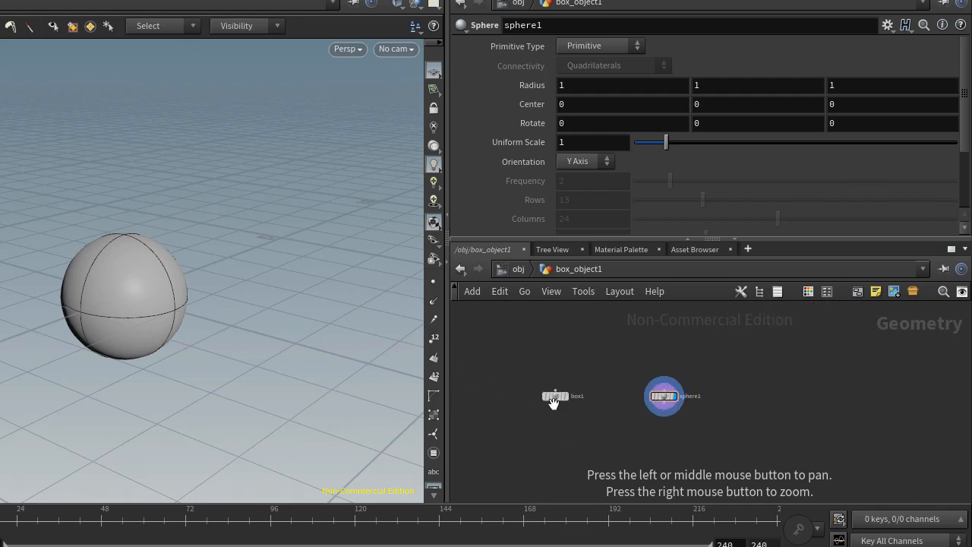
pyautogui.moveTo(560, 400); pyautogui.dragTo(507, 372)
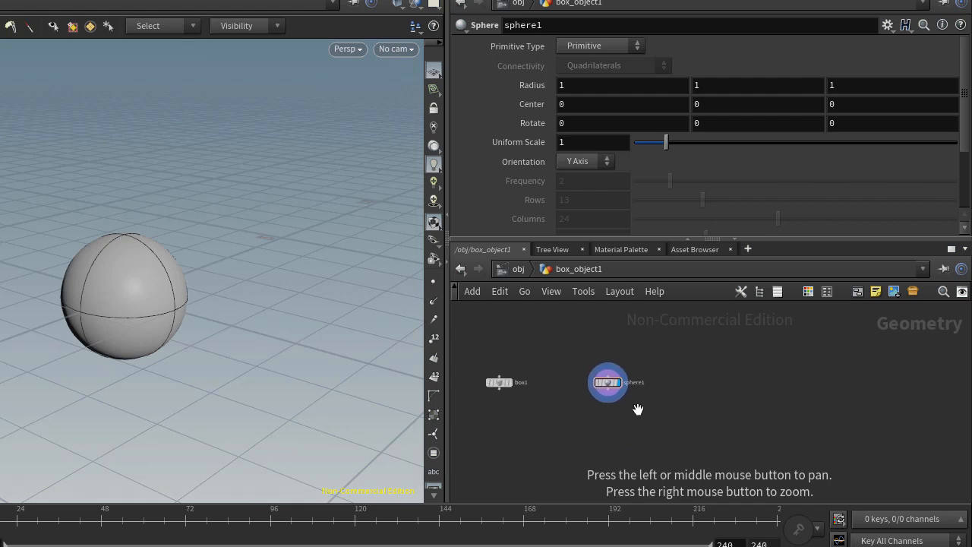
pyautogui.moveTo(608, 383); pyautogui.dragTo(662, 357, button='right')
pyautogui.moveTo(583, 367); pyautogui.dragTo(579, 368, button='right')
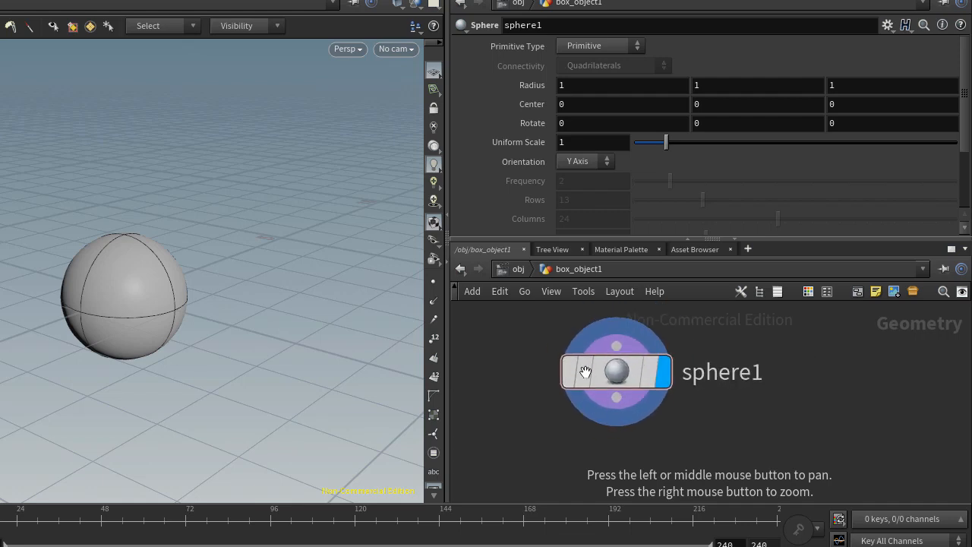
pyautogui.moveTo(546, 425); pyautogui.dragTo(503, 455, button='right')
pyautogui.moveTo(503, 455); pyautogui.dragTo(726, 420)
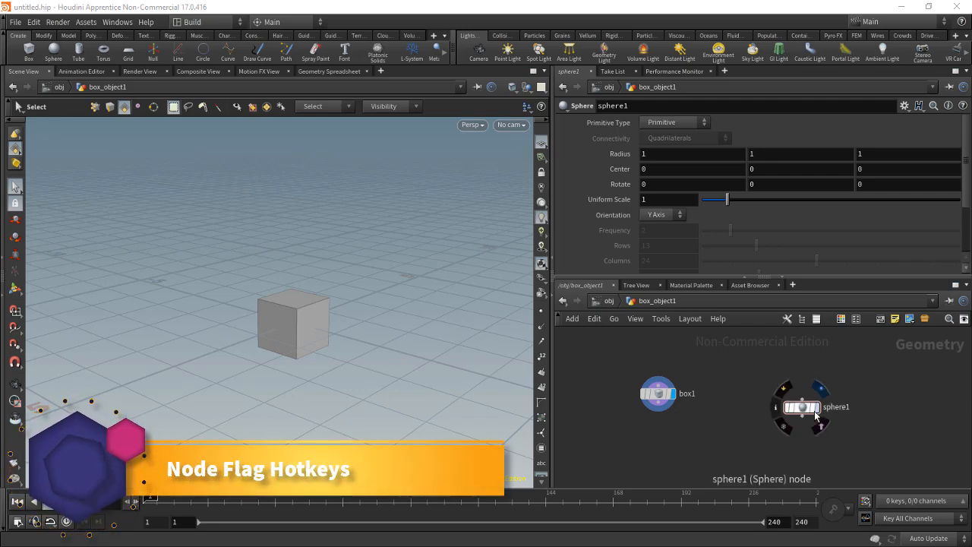
# Set the display flag on the sphere node, and practise switching it to the box node and back to the sphere
pyautogui.press('r')
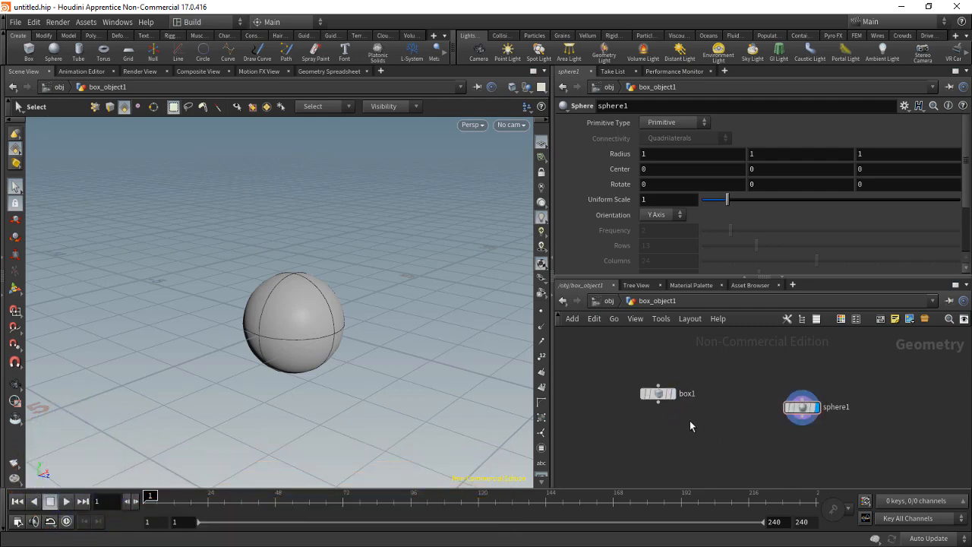
pyautogui.scroll(-4, 688, 423)
pyautogui.scroll(3, 684, 424)
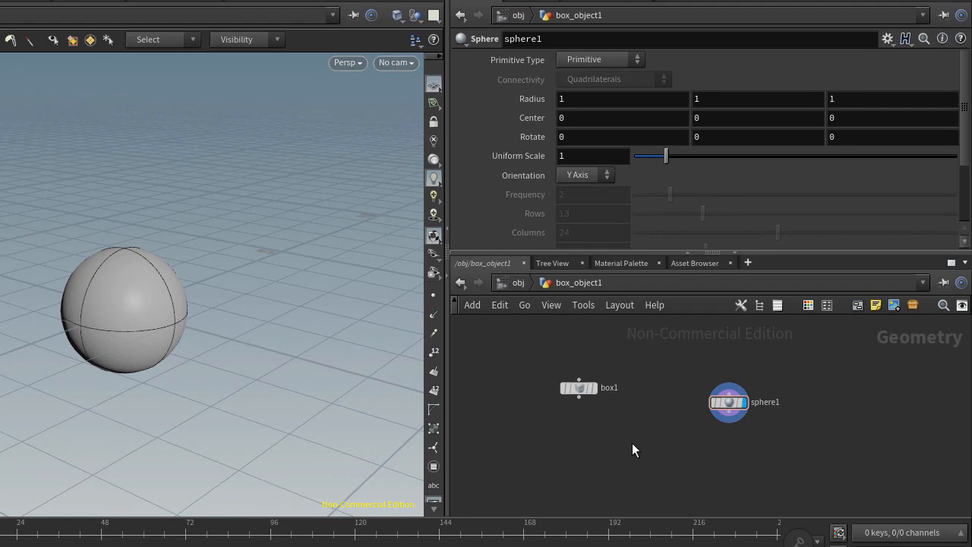
pyautogui.press('r')
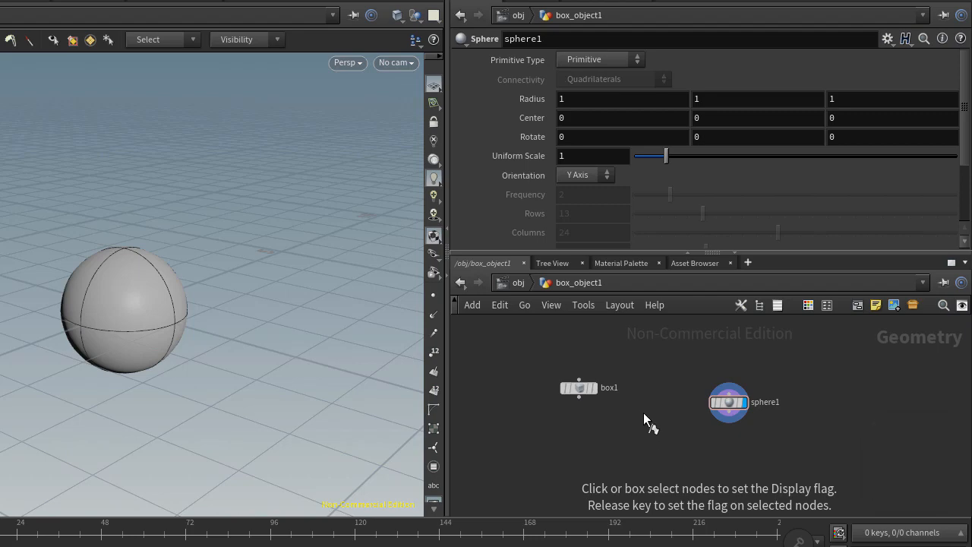
pyautogui.press('r')
pyautogui.click(583, 388)
pyautogui.click(735, 405)
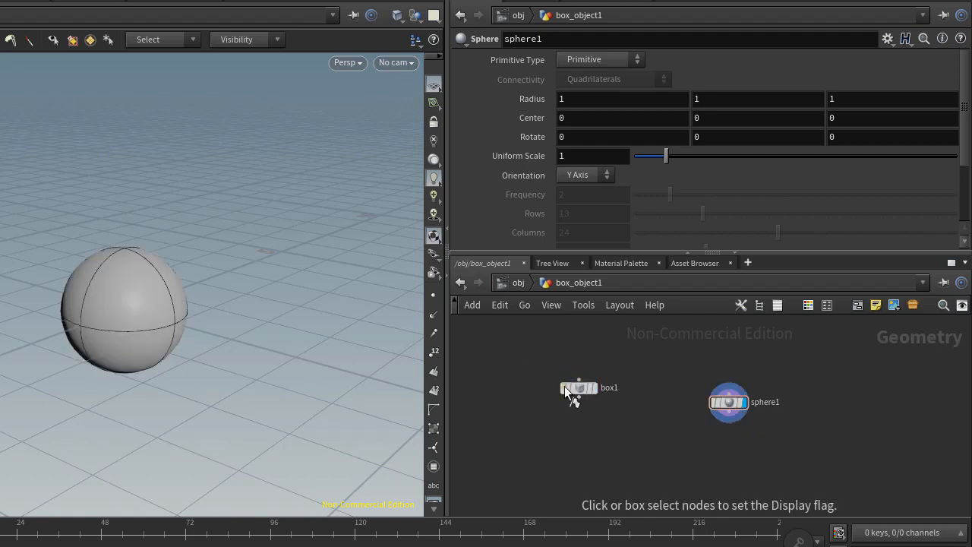
pyautogui.click(571, 387)
pyautogui.click(731, 399)
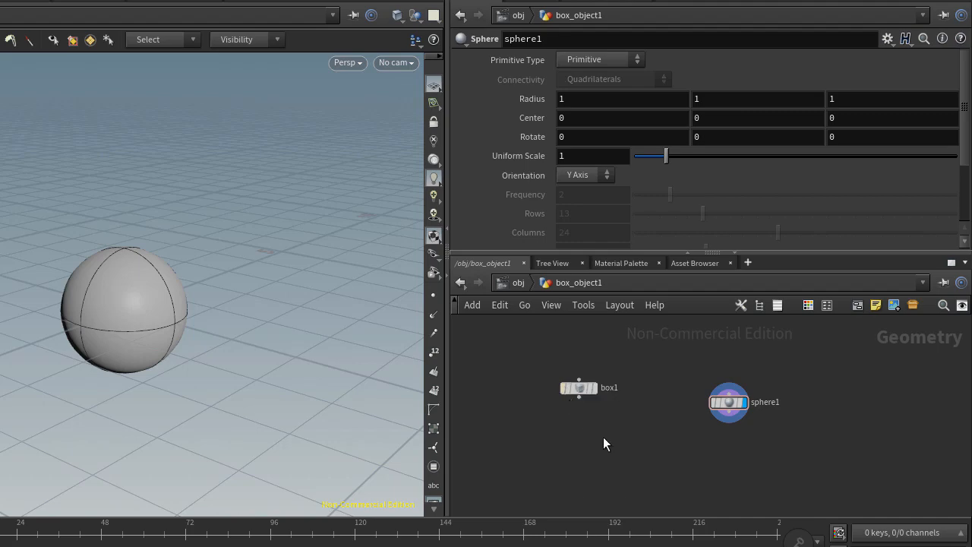
# Switch the display flag to the box node, to the sphere node, and back to the box node
pyautogui.press('r')
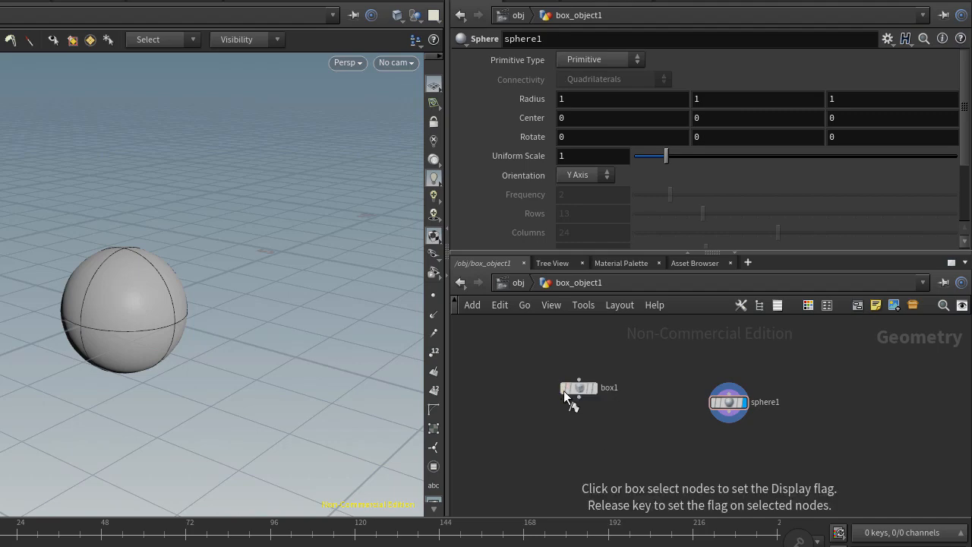
pyautogui.click(567, 390)
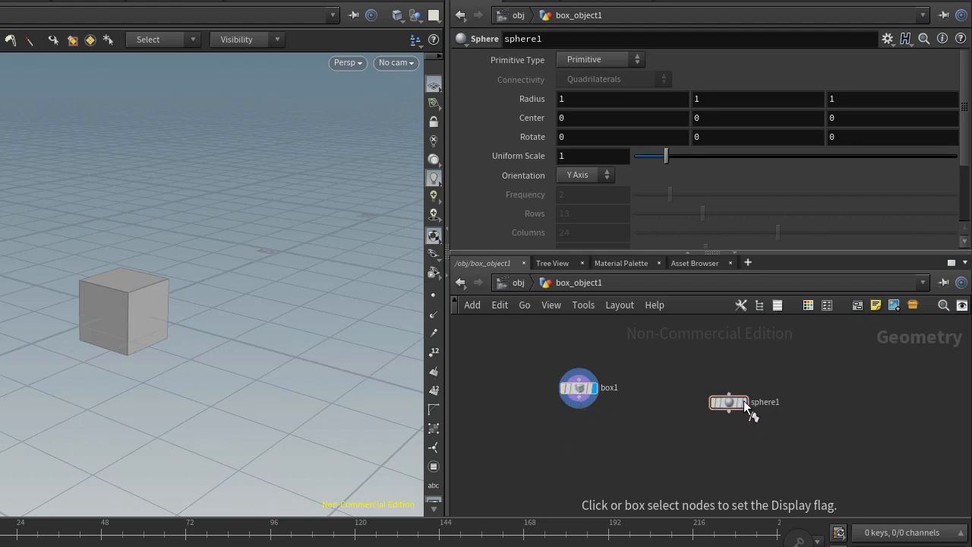
pyautogui.click(743, 400)
pyautogui.click(598, 401)
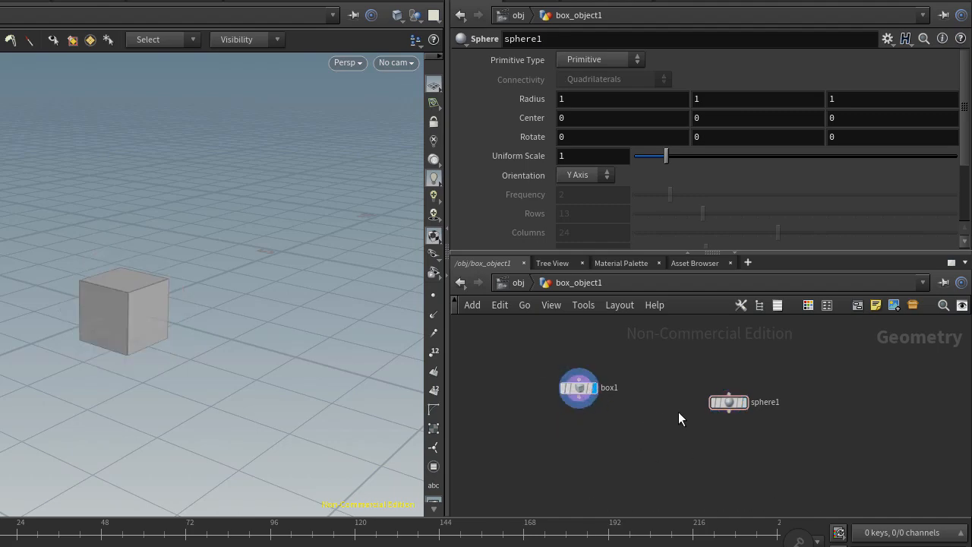
# Practise moving the display flag between the sphere and box nodes by box selection, ending with it on the sphere
pyautogui.press('r')
pyautogui.moveTo(666, 368); pyautogui.dragTo(824, 466)
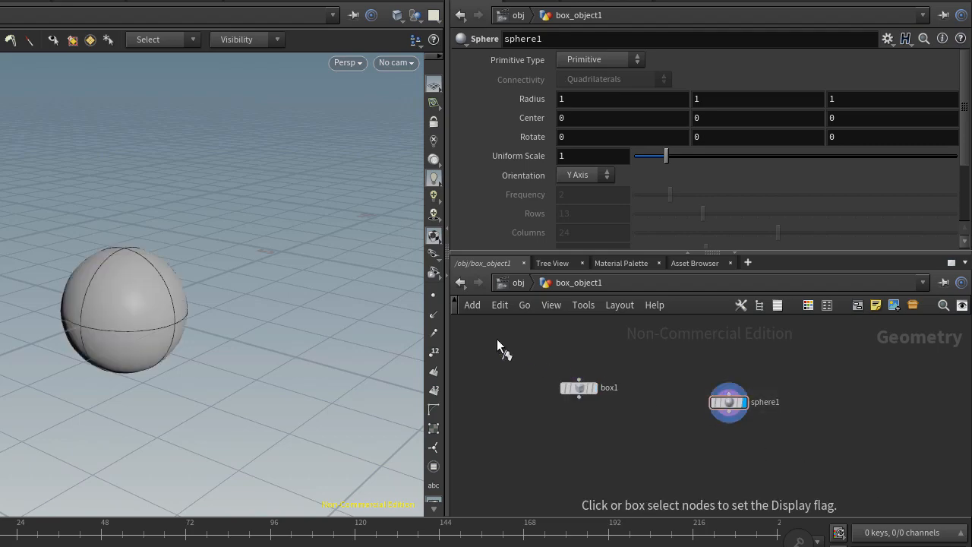
pyautogui.moveTo(497, 339); pyautogui.dragTo(612, 408)
pyautogui.moveTo(701, 381); pyautogui.dragTo(843, 485)
pyautogui.moveTo(509, 368); pyautogui.dragTo(619, 414)
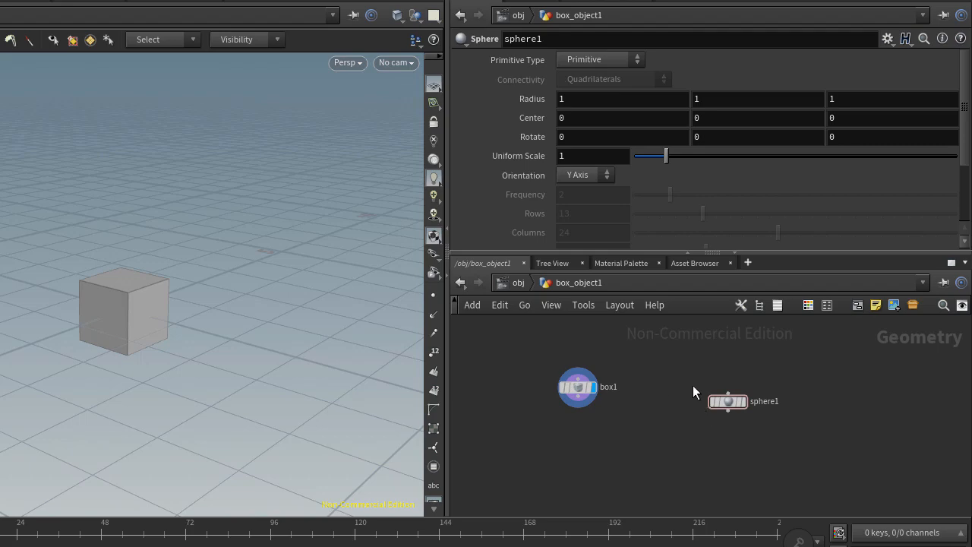
pyautogui.click(741, 402)
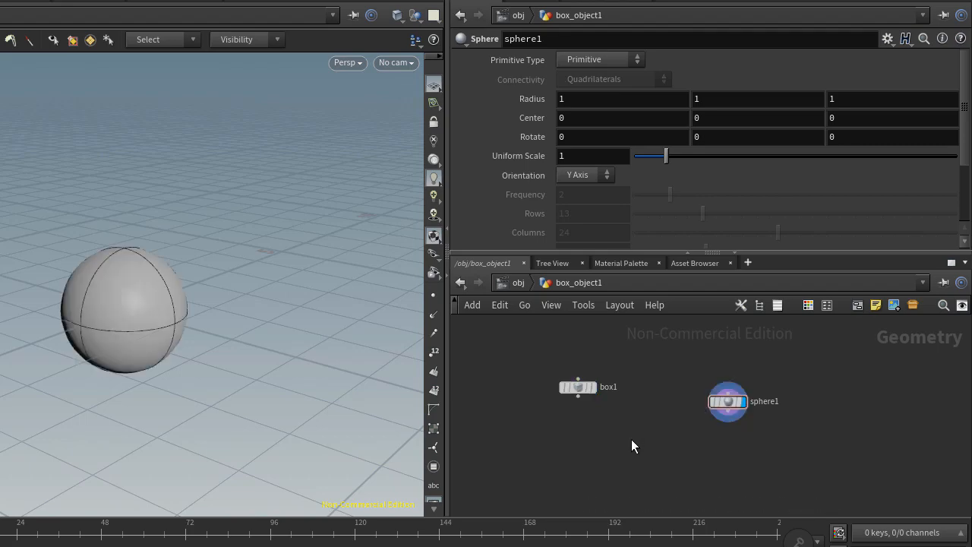
# Toggle the template flag on the box and sphere nodes individually and by box selection, ending with only the box templated
pyautogui.press('e')
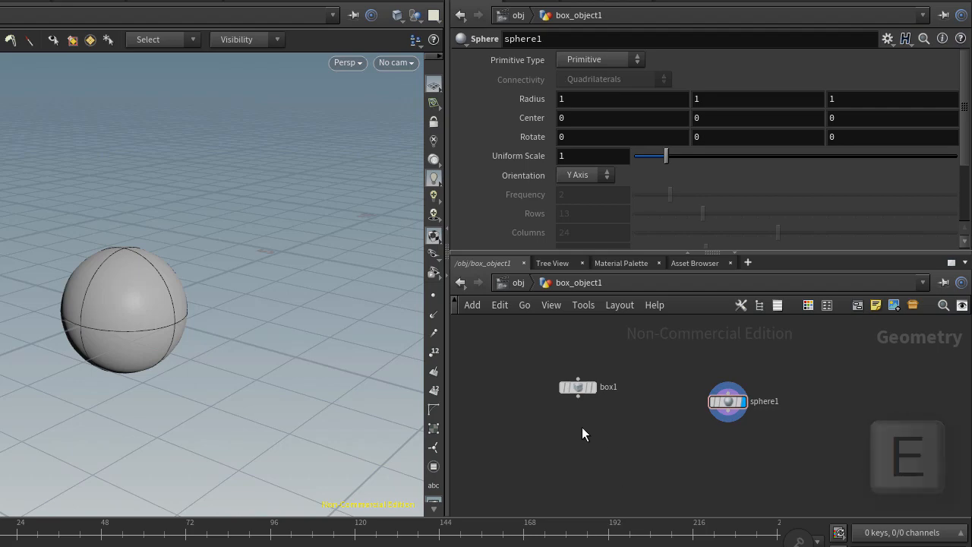
pyautogui.moveTo(517, 355); pyautogui.dragTo(636, 419)
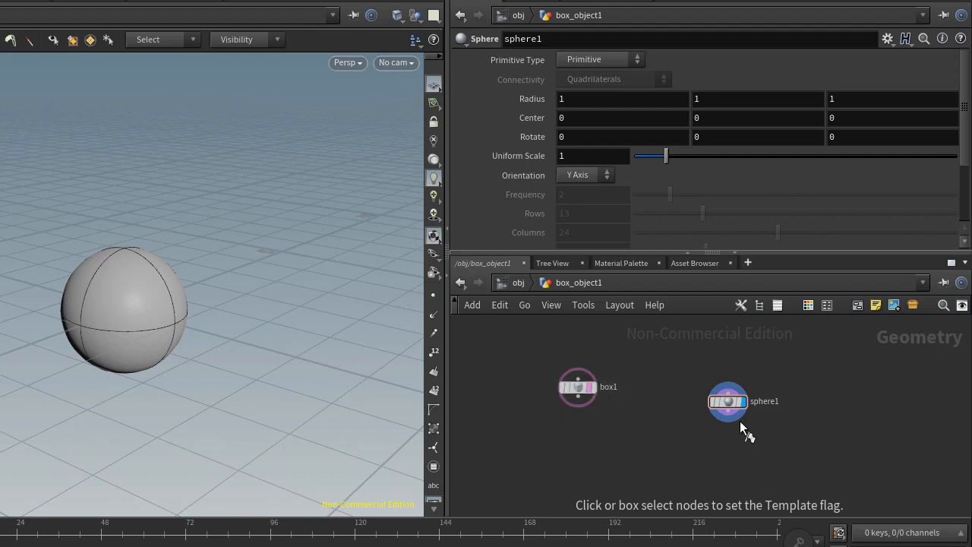
pyautogui.click(729, 402)
pyautogui.click(580, 388)
pyautogui.moveTo(528, 346); pyautogui.dragTo(662, 418)
pyautogui.moveTo(658, 375); pyautogui.dragTo(750, 420)
pyautogui.moveTo(535, 362); pyautogui.dragTo(616, 411)
pyautogui.moveTo(545, 387); pyautogui.dragTo(627, 437)
pyautogui.moveTo(665, 370); pyautogui.dragTo(747, 433)
pyautogui.moveTo(533, 349); pyautogui.dragTo(635, 420)
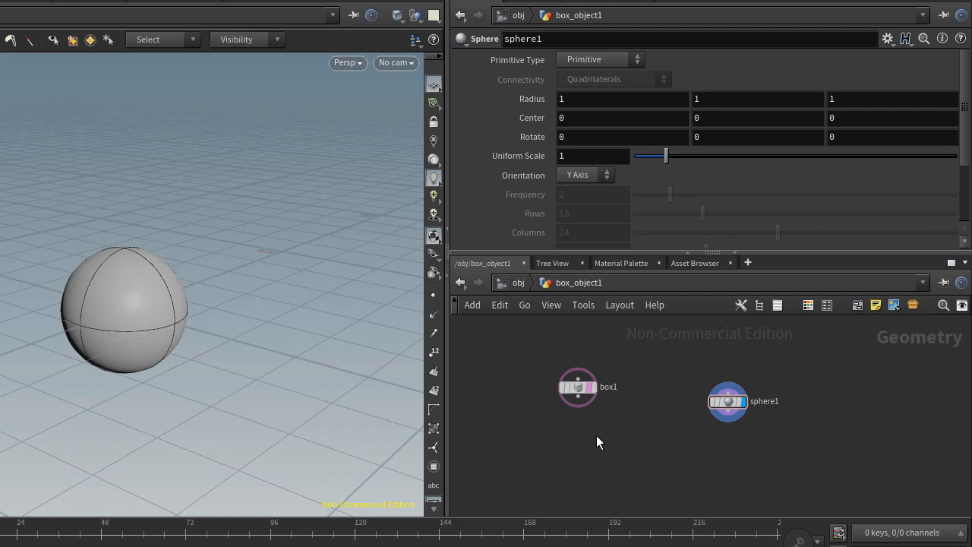
# Bypass the box and sphere nodes, and clear both bypass flags again by box selection
pyautogui.moveTo(590, 391)
pyautogui.press('b')
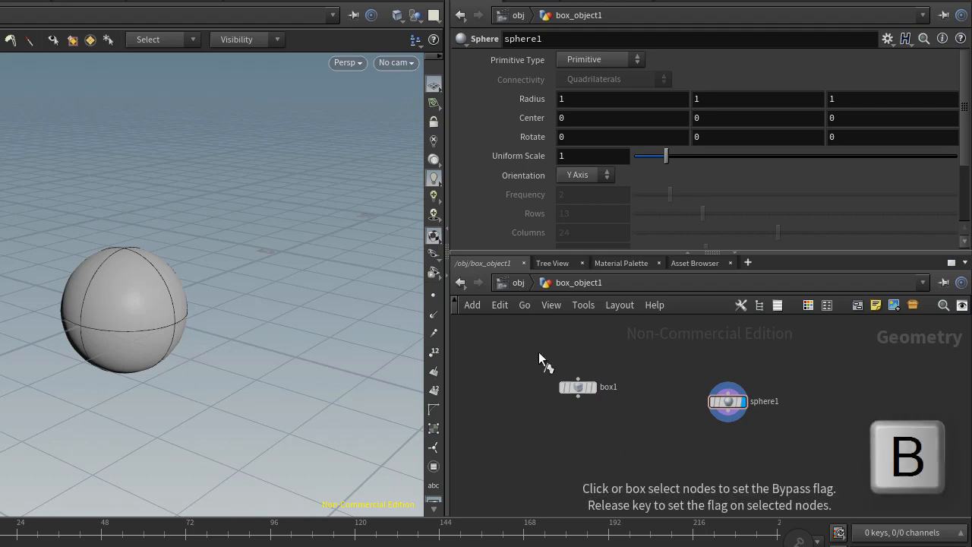
pyautogui.moveTo(530, 346); pyautogui.dragTo(637, 426)
pyautogui.click(726, 404)
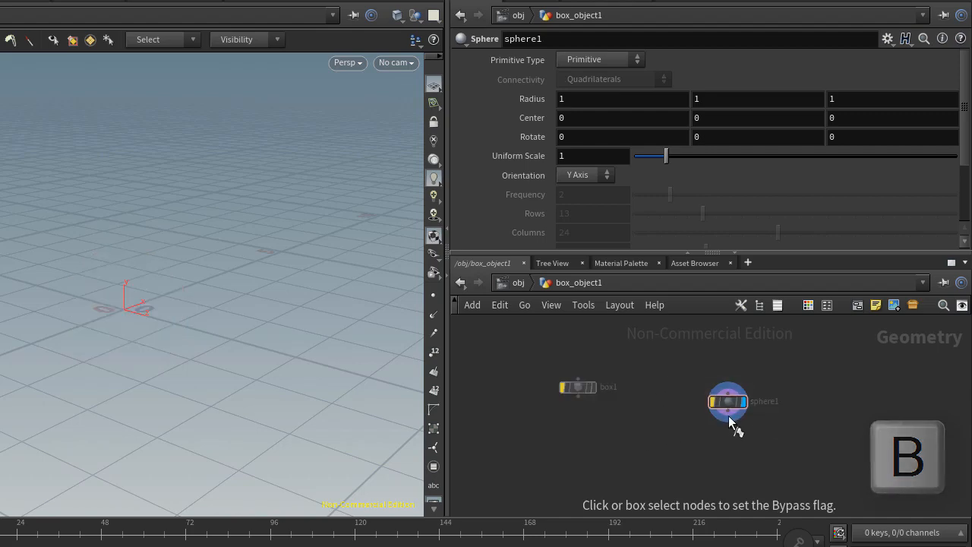
pyautogui.moveTo(656, 375); pyautogui.dragTo(747, 433)
pyautogui.moveTo(541, 361); pyautogui.dragTo(618, 415)
pyautogui.moveTo(493, 359); pyautogui.dragTo(620, 436)
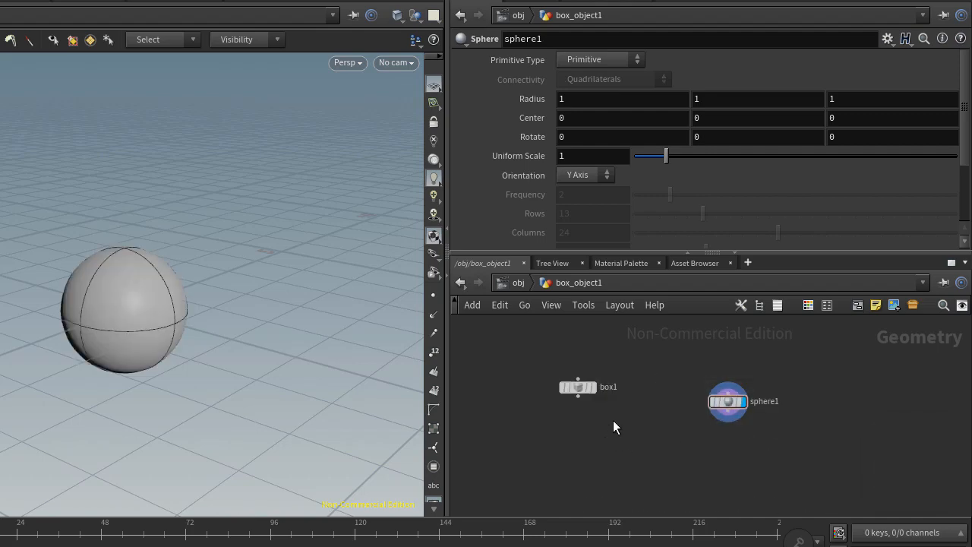
# Toggle the bypass flag on and off for the box node and for the sphere node in the zoomed-out network
pyautogui.press('b')
pyautogui.click(563, 384)
pyautogui.scroll(-3, 646, 436)
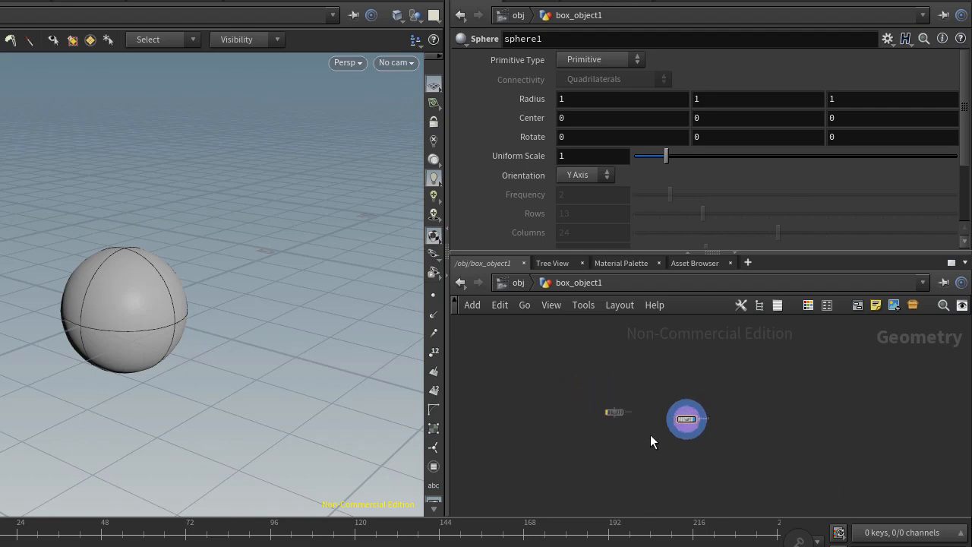
pyautogui.press('b')
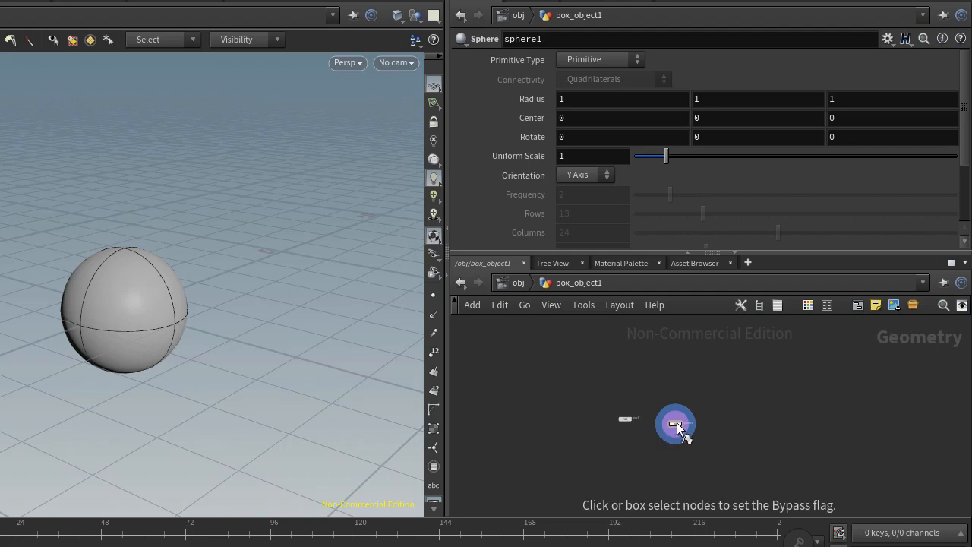
pyautogui.click(675, 423)
pyautogui.click(672, 425)
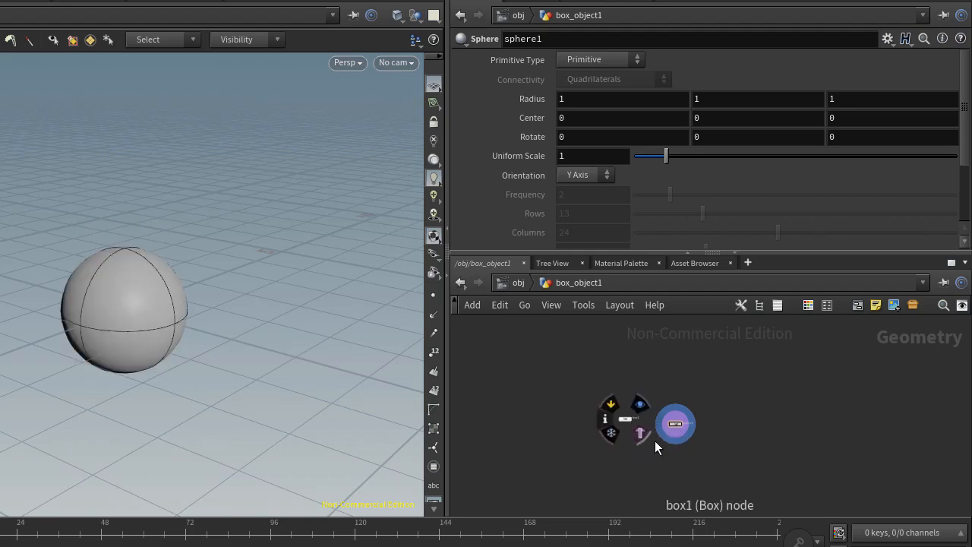
# Toggle the box node's bypass flag on and off after zooming the network back in
pyautogui.scroll(3, 655, 442)
pyautogui.scroll(2, 657, 443)
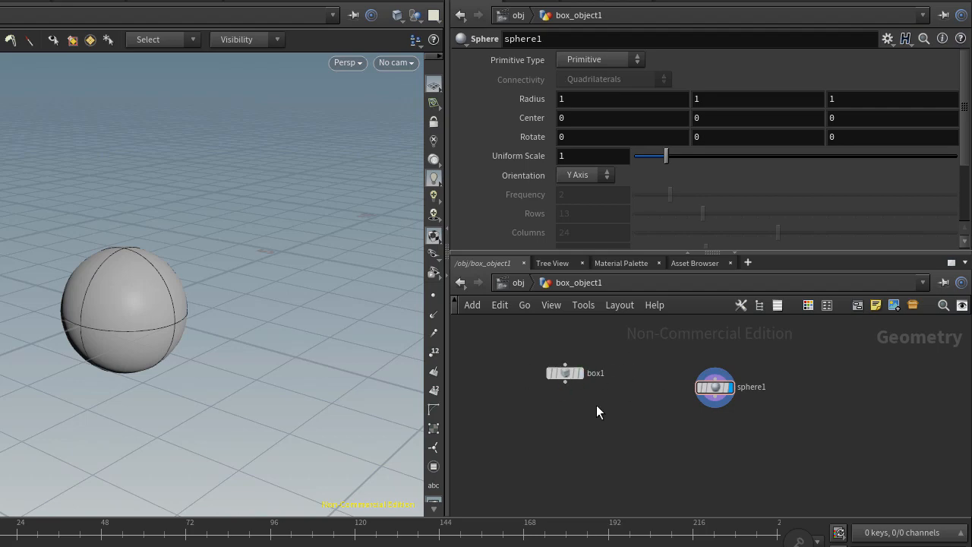
pyautogui.press('b')
pyautogui.click(567, 373)
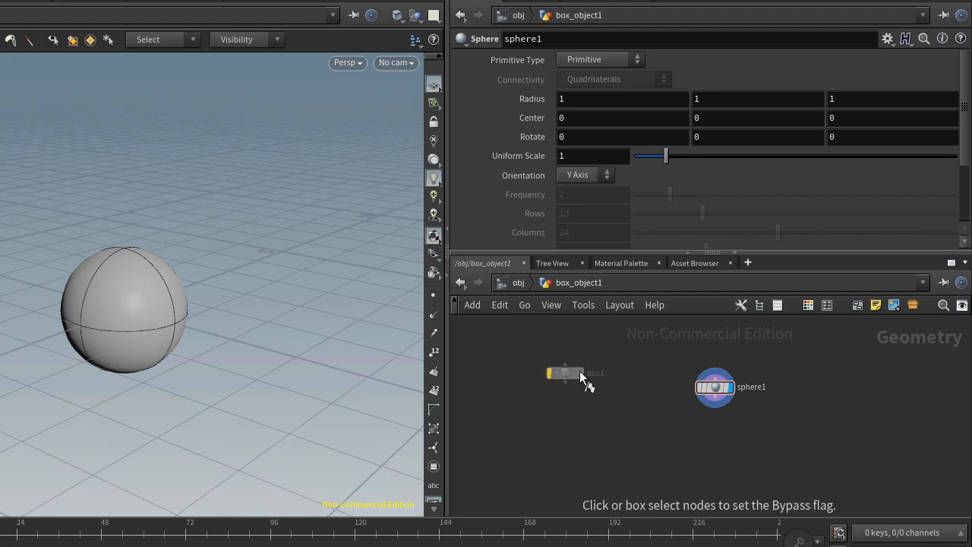
pyautogui.click(567, 375)
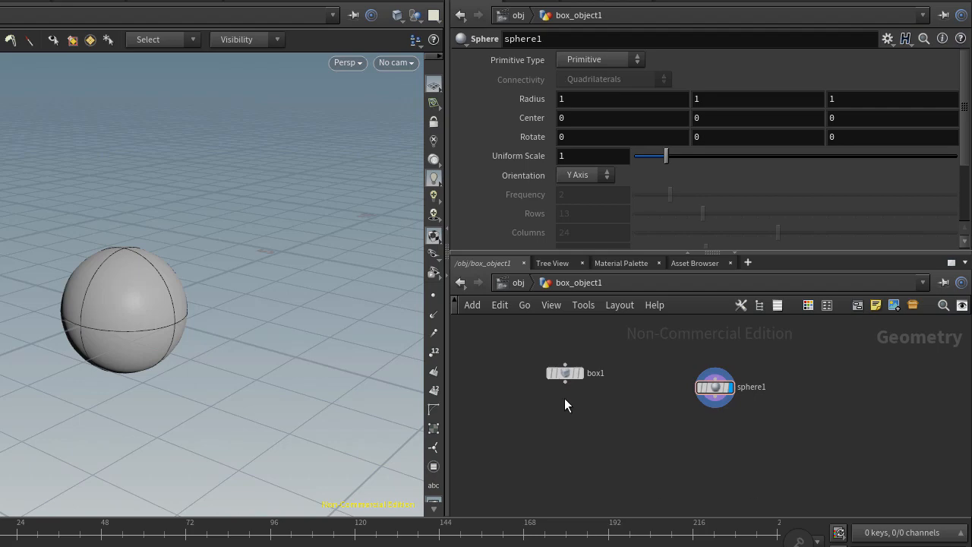
pyautogui.press('b')
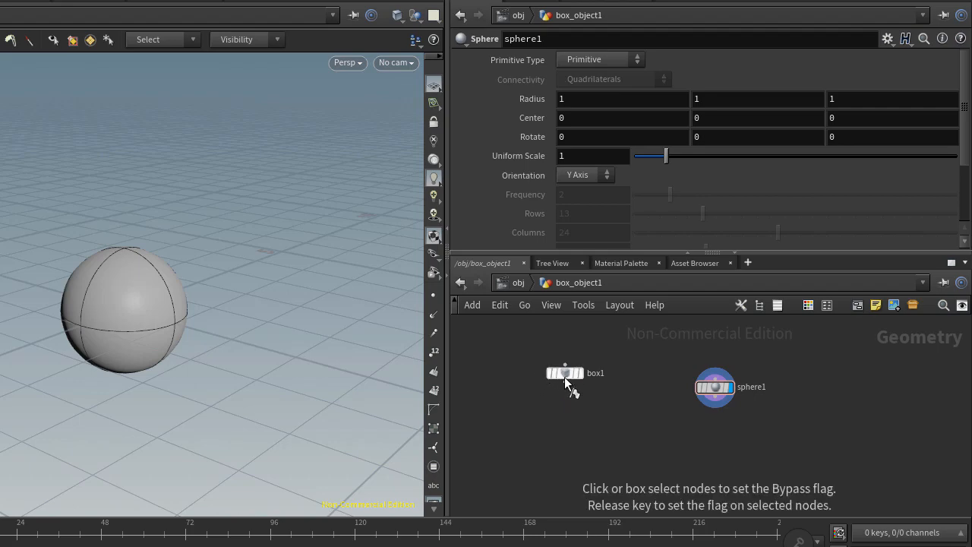
pyautogui.scroll(-10, 566, 376)
pyautogui.scroll(5, 568, 375)
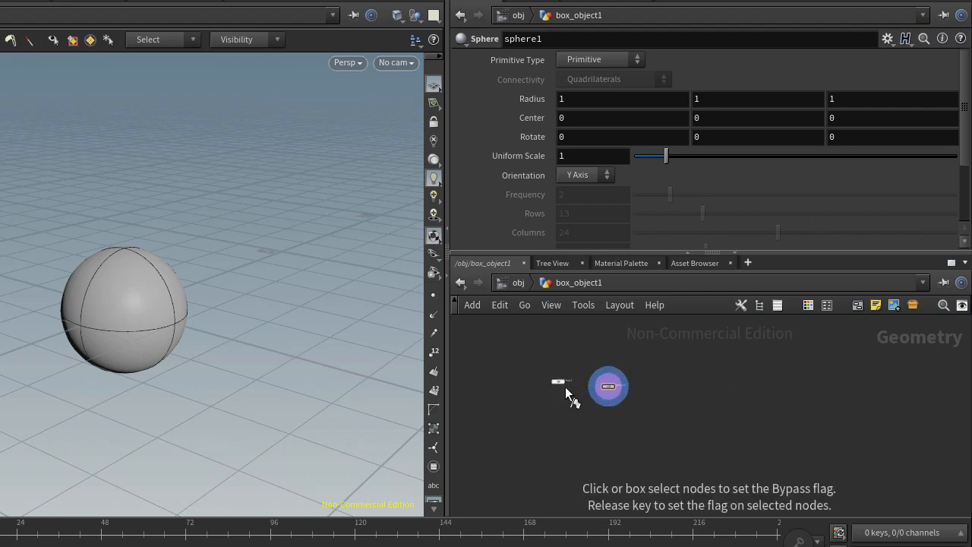
pyautogui.scroll(3, 565, 387)
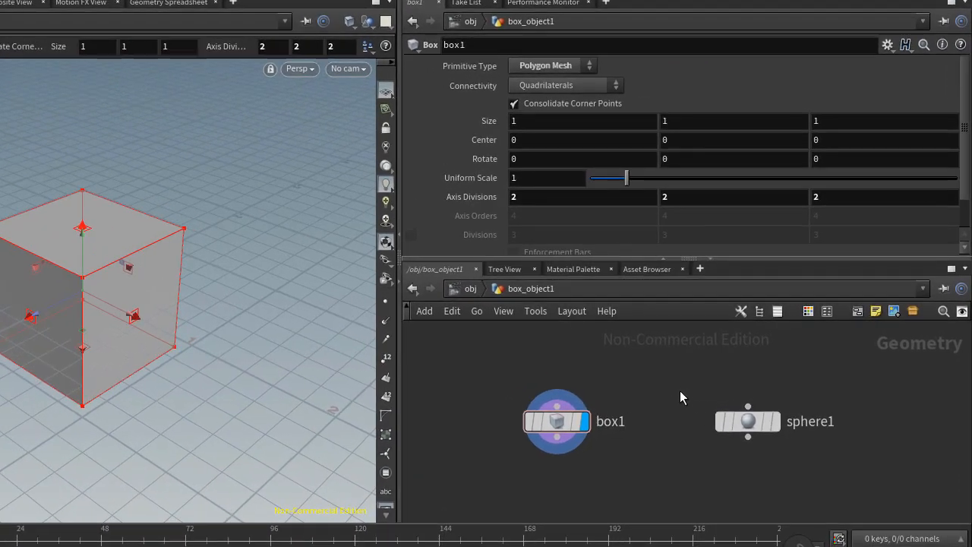
# Select the sphere node and toggle bypass flags on the box and sphere by box selection, ending with only the sphere bypassed
pyautogui.moveTo(735, 379); pyautogui.dragTo(780, 469)
pyautogui.press('b')
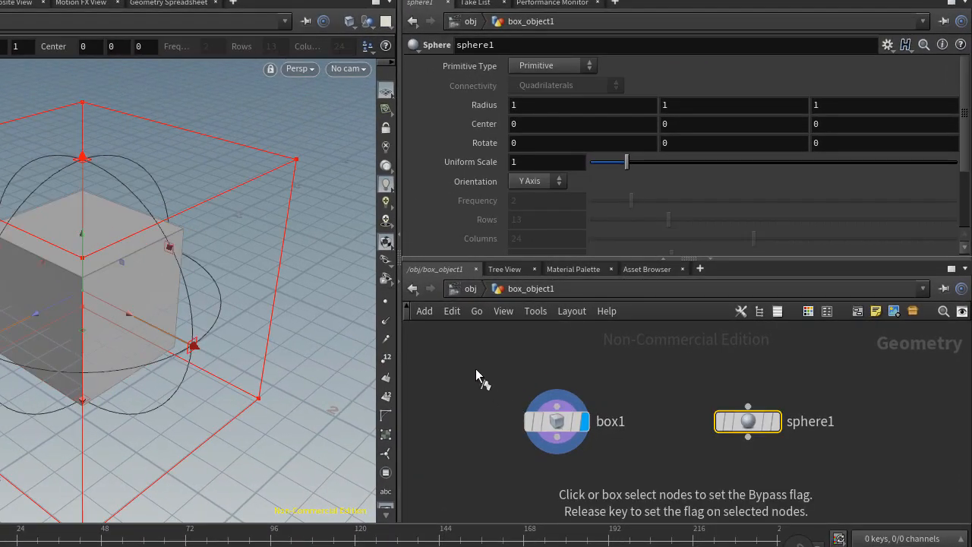
pyautogui.moveTo(479, 370); pyautogui.dragTo(614, 455)
pyautogui.moveTo(659, 393); pyautogui.dragTo(783, 465)
pyautogui.moveTo(492, 364); pyautogui.dragTo(645, 443)
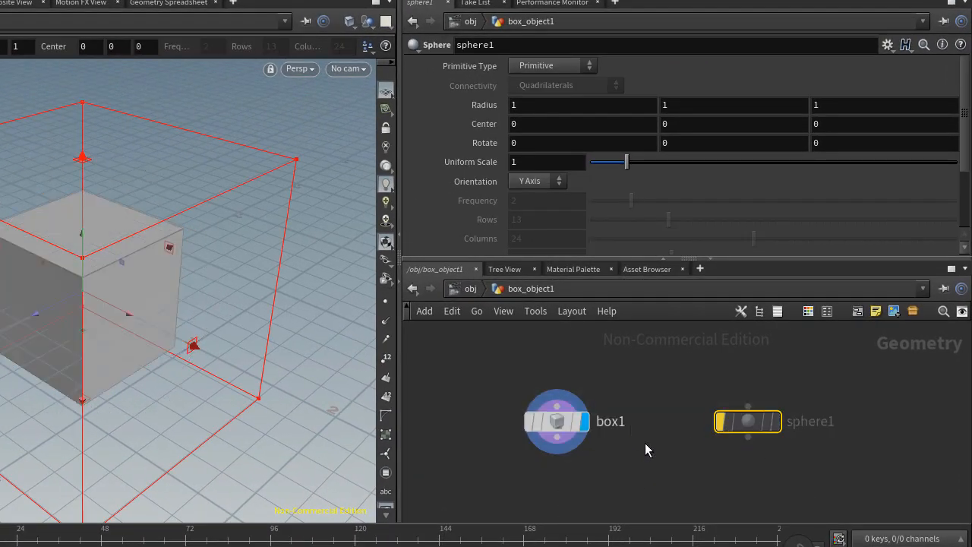
# Flip the bypass flags of the sphere and box nodes by separate box selections until both nodes are bypassed
pyautogui.press('q')
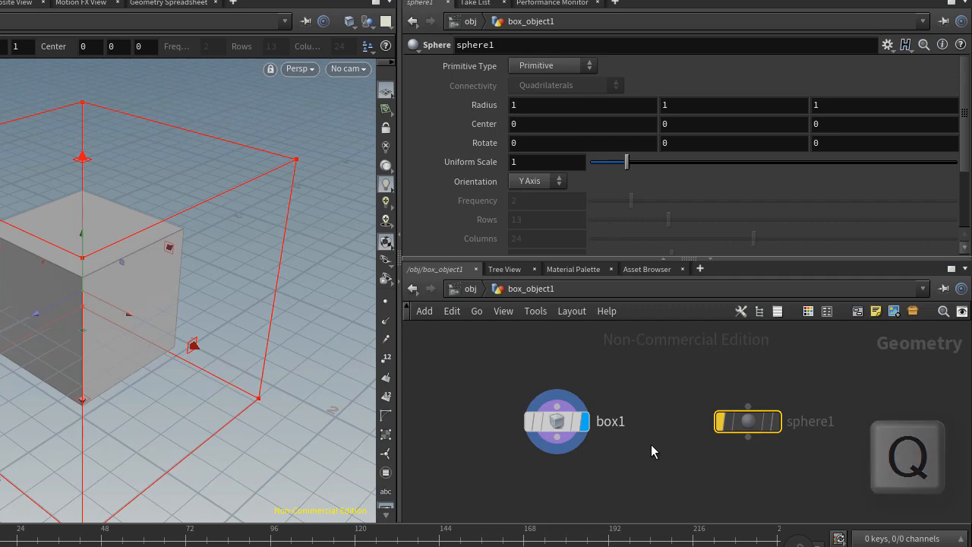
pyautogui.moveTo(651, 416); pyautogui.dragTo(801, 475)
pyautogui.moveTo(447, 403); pyautogui.dragTo(655, 489)
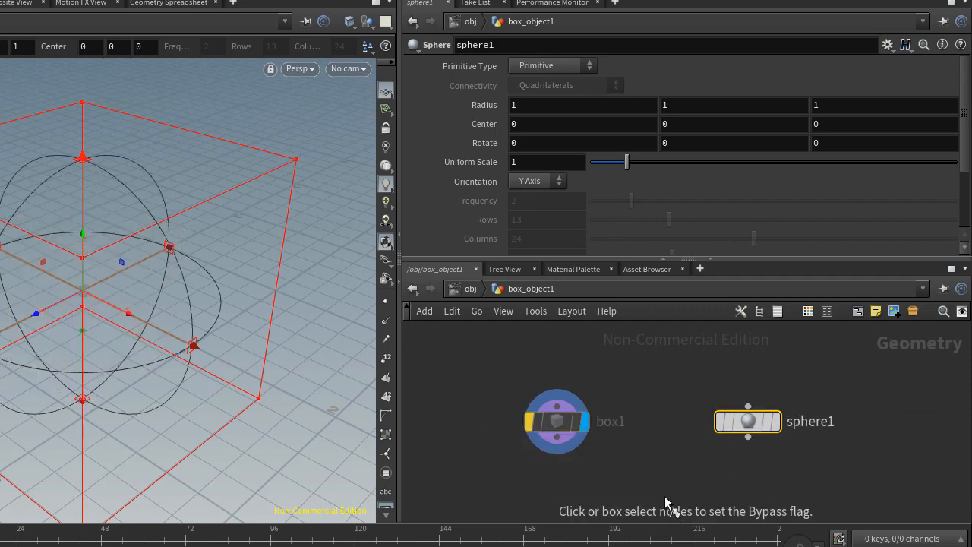
pyautogui.moveTo(662, 403); pyautogui.dragTo(806, 479)
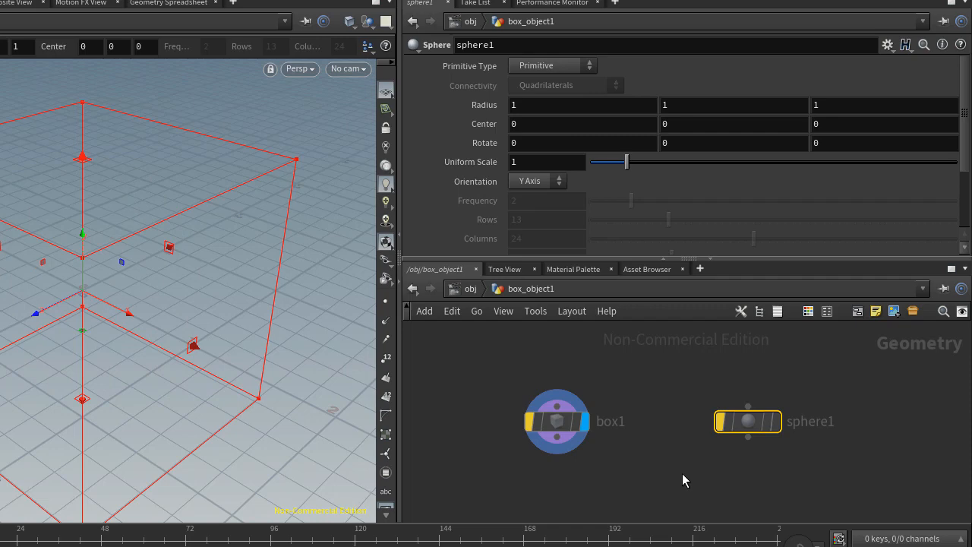
# Toggle bypass on the box and sphere nodes individually, and box-select both so that the two nodes end bypassed
pyautogui.press('q')
pyautogui.click(554, 419)
pyautogui.click(747, 422)
pyautogui.click(747, 424)
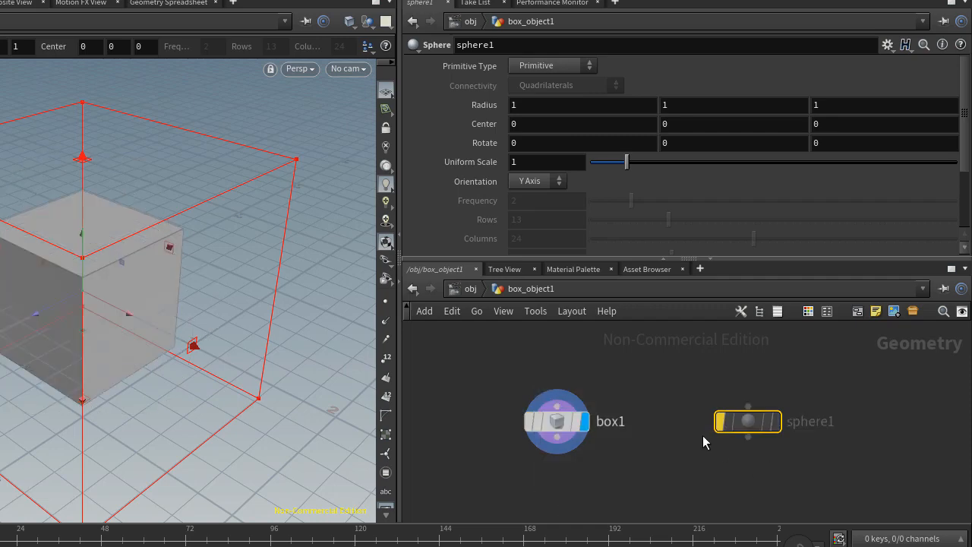
pyautogui.press('q')
pyautogui.click(740, 424)
pyautogui.moveTo(479, 384); pyautogui.dragTo(772, 485)
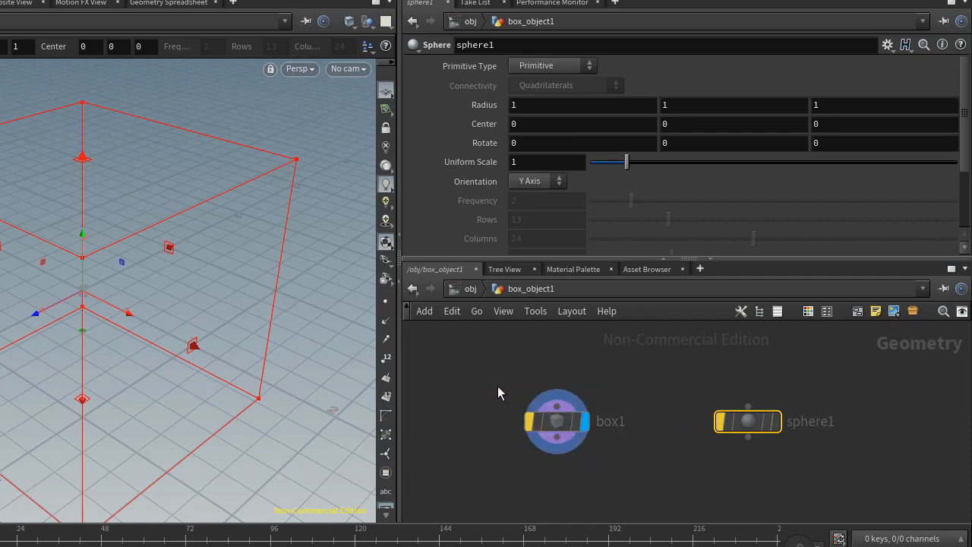
# Box-select both nodes repeatedly to toggle their bypass flags together, ending with both flags cleared
pyautogui.press('q')
pyautogui.moveTo(485, 372); pyautogui.dragTo(845, 442)
pyautogui.press('q')
pyautogui.moveTo(460, 365); pyautogui.dragTo(865, 500)
pyautogui.press('q')
pyautogui.moveTo(494, 385); pyautogui.dragTo(827, 500)
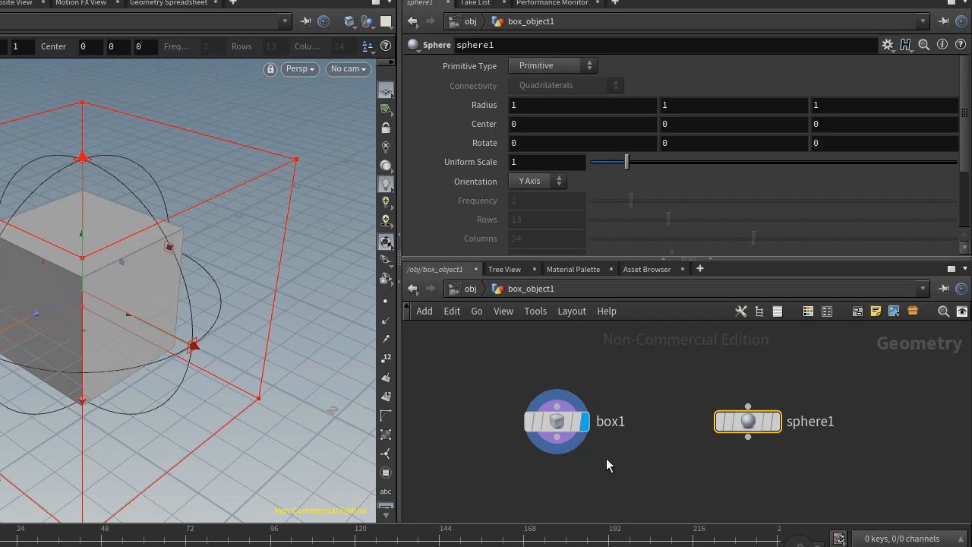
# Move the display flag to the sphere node by box selection, and swap it back to the box by box-selecting both nodes
pyautogui.click(628, 461)
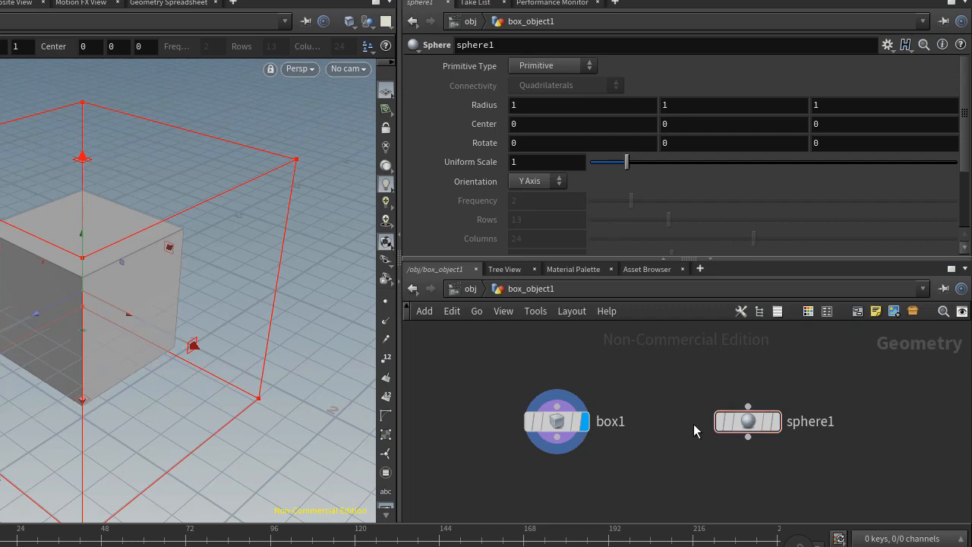
pyautogui.moveTo(659, 376); pyautogui.dragTo(770, 448)
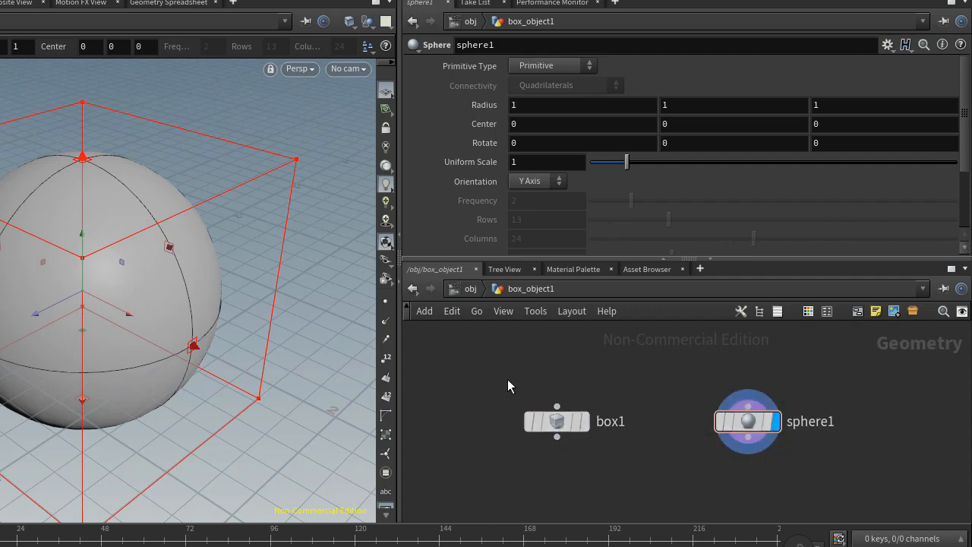
pyautogui.press('r')
pyautogui.moveTo(475, 349); pyautogui.dragTo(843, 470)
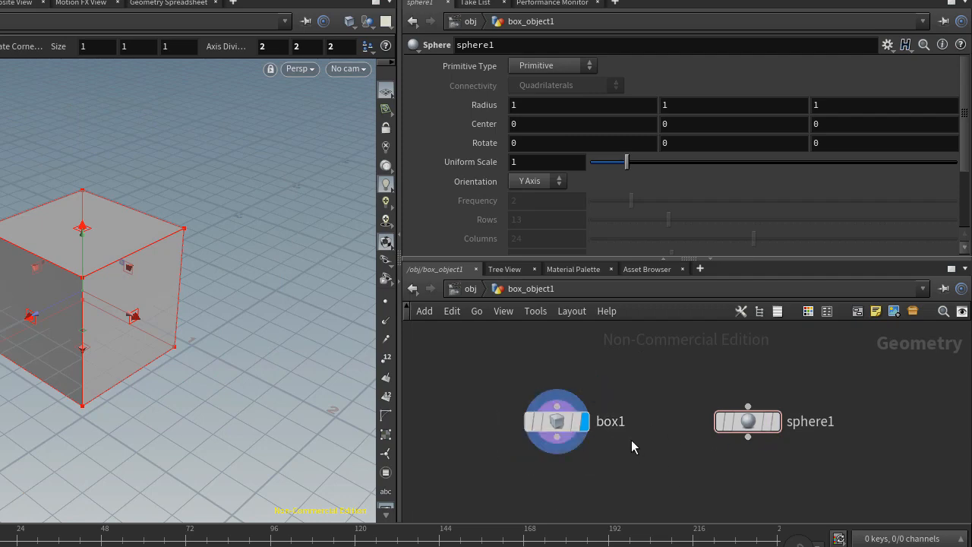
# Swap the display flag between the box and sphere by box-selecting both nodes repeatedly, ending with it on the sphere
pyautogui.moveTo(585, 427)
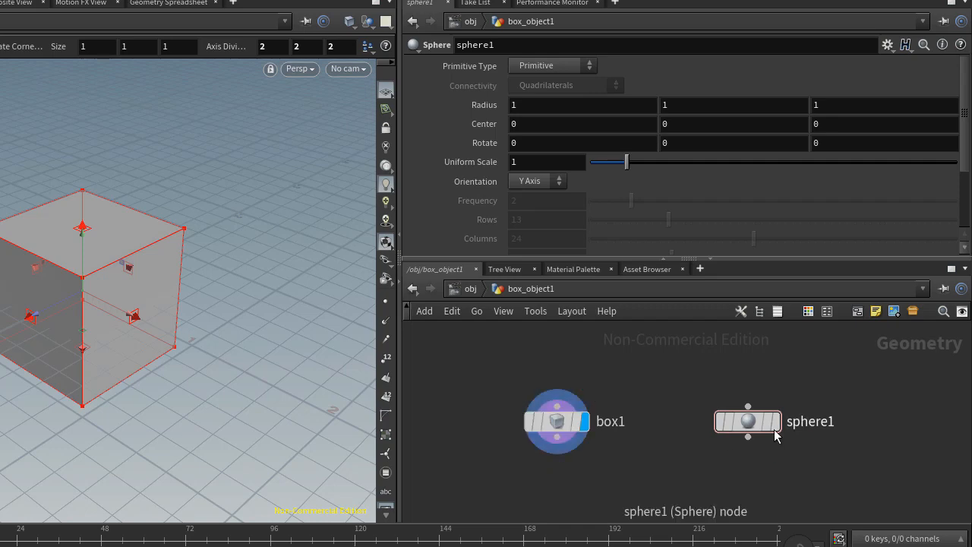
pyautogui.press('r')
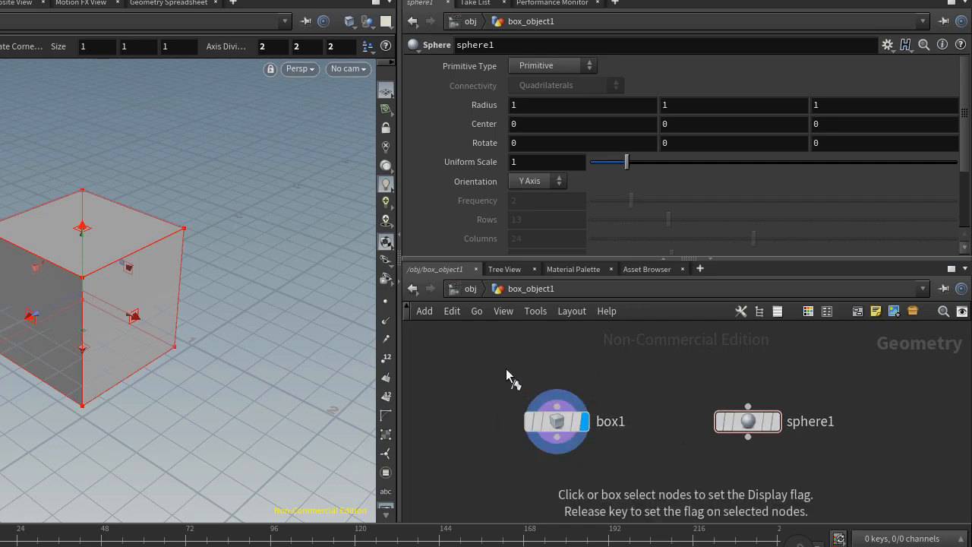
pyautogui.moveTo(492, 356); pyautogui.dragTo(878, 491)
pyautogui.press('r')
pyautogui.moveTo(472, 362); pyautogui.dragTo(806, 482)
pyautogui.moveTo(485, 354); pyautogui.dragTo(839, 494)
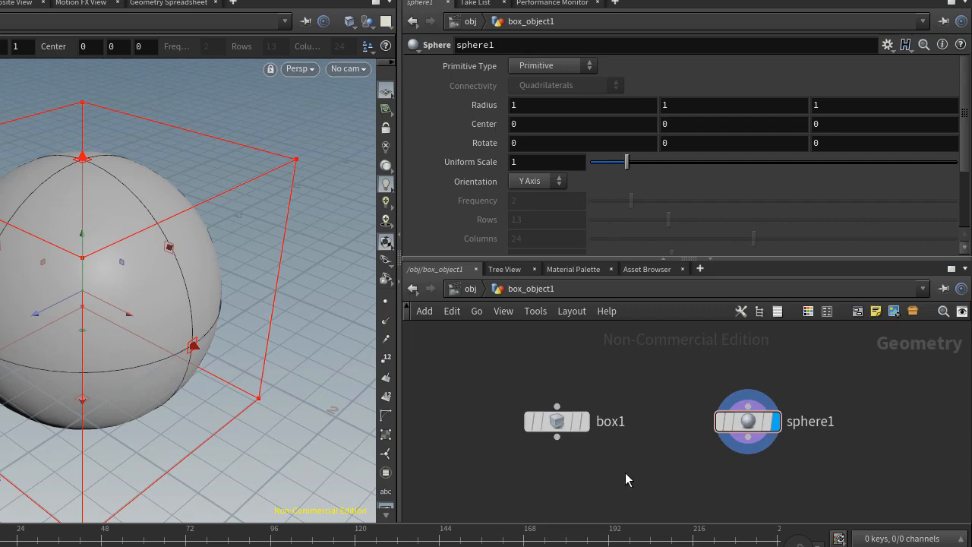
# Move the render flag between the box and sphere nodes individually and by box selection, ending with it on the sphere
pyautogui.moveTo(586, 427)
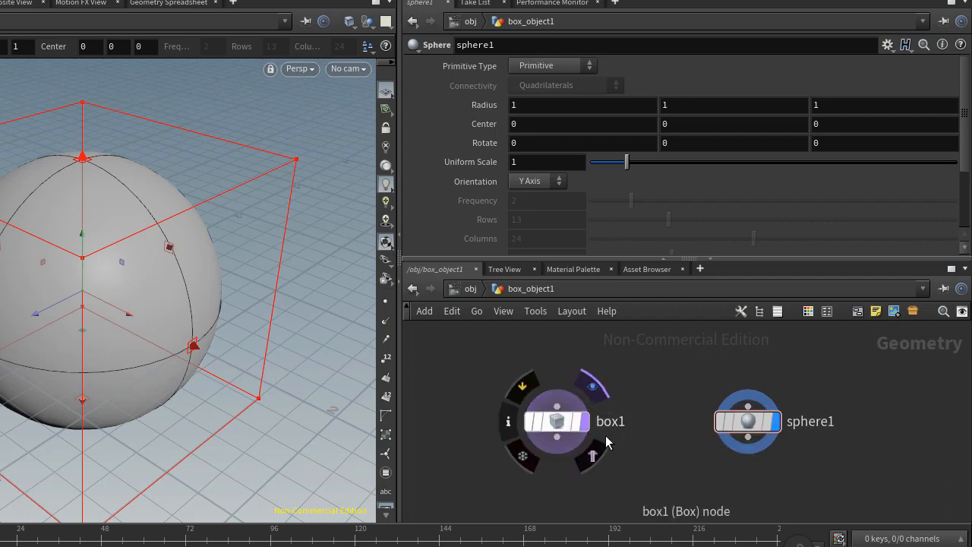
pyautogui.moveTo(744, 424)
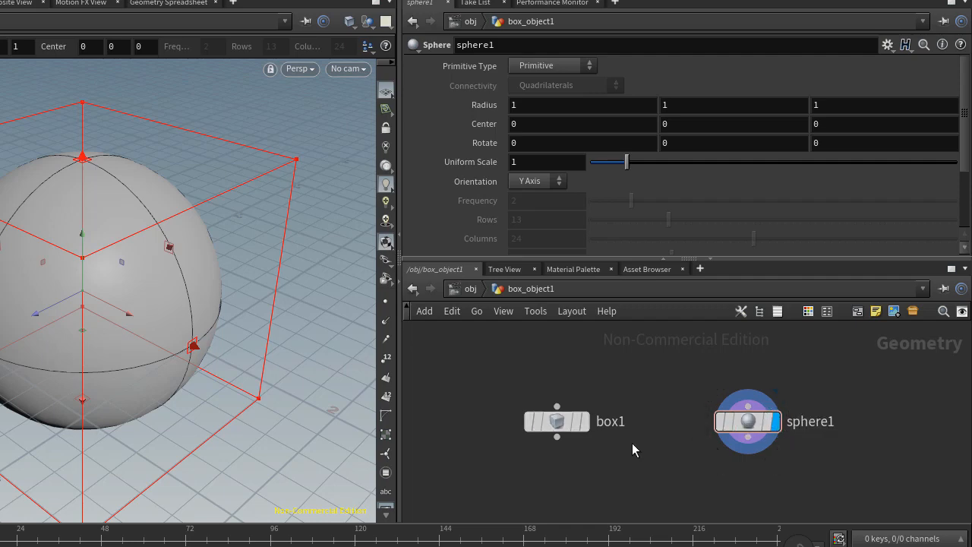
pyautogui.press('t')
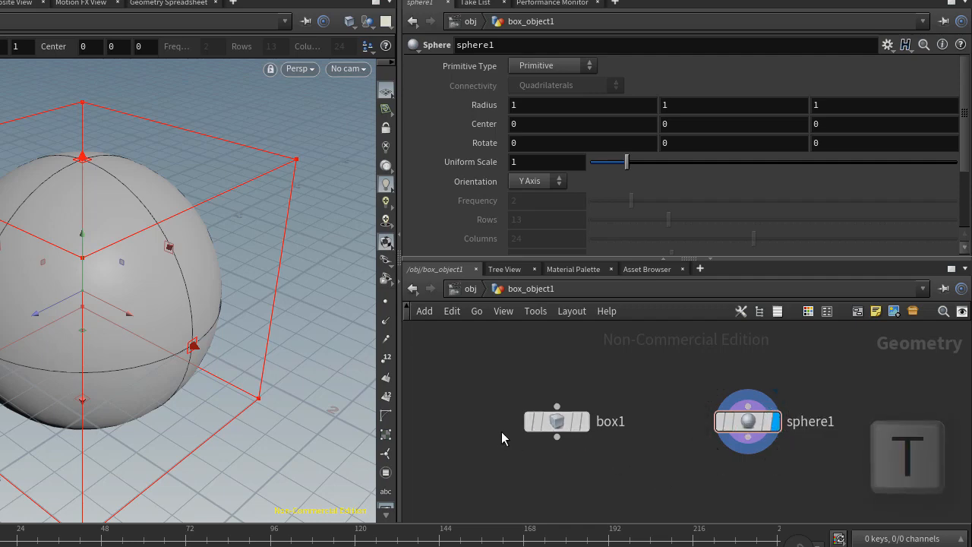
pyautogui.press('t')
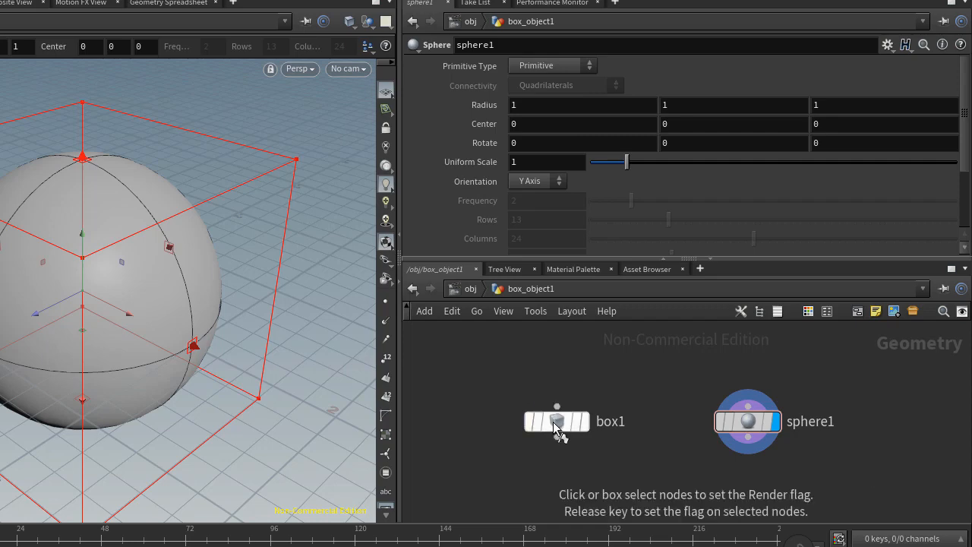
pyautogui.moveTo(501, 383); pyautogui.dragTo(612, 461)
pyautogui.moveTo(652, 372); pyautogui.dragTo(819, 467)
pyautogui.moveTo(496, 368); pyautogui.dragTo(674, 491)
pyautogui.click(761, 440)
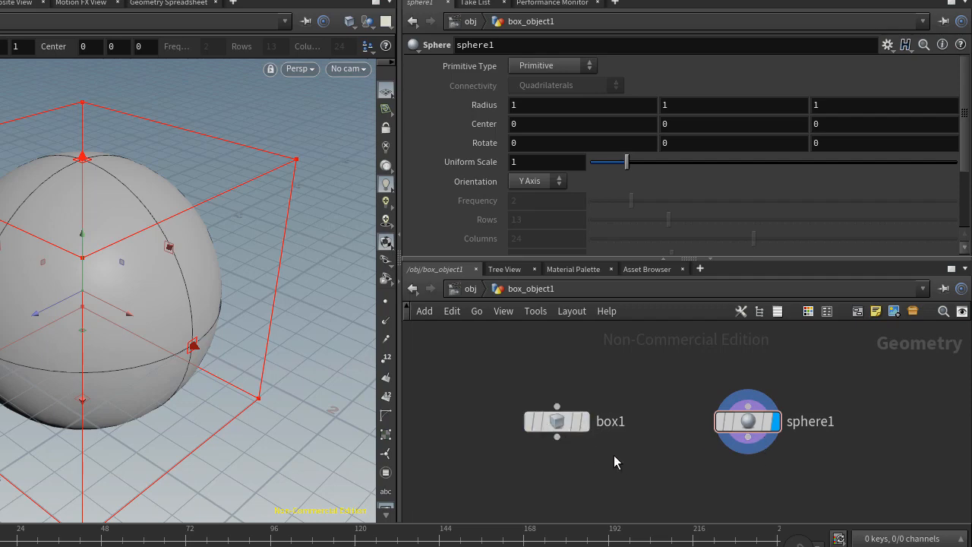
# Examine the flag options available for the box node without changing any of them
pyautogui.moveTo(537, 426)
pyautogui.rightClick(557, 425)
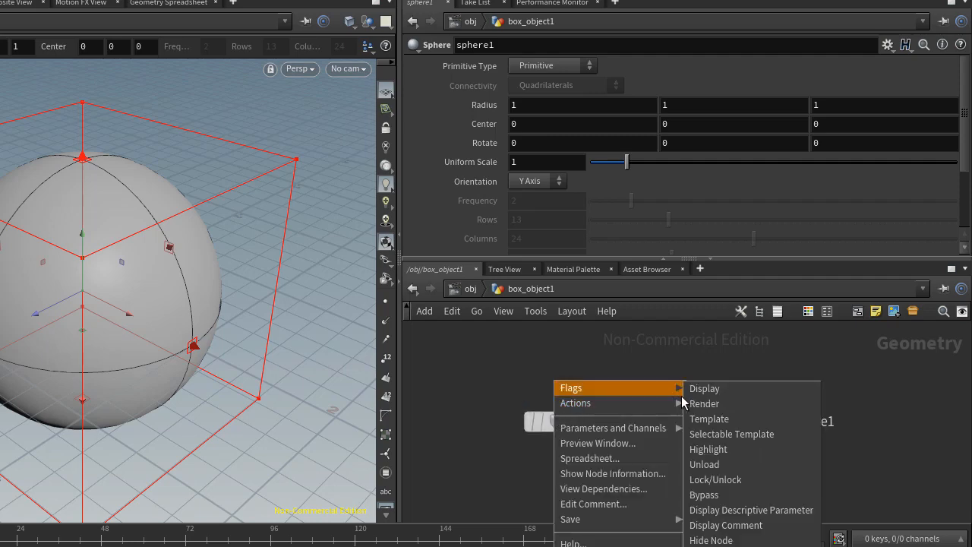
pyautogui.moveTo(607, 402)
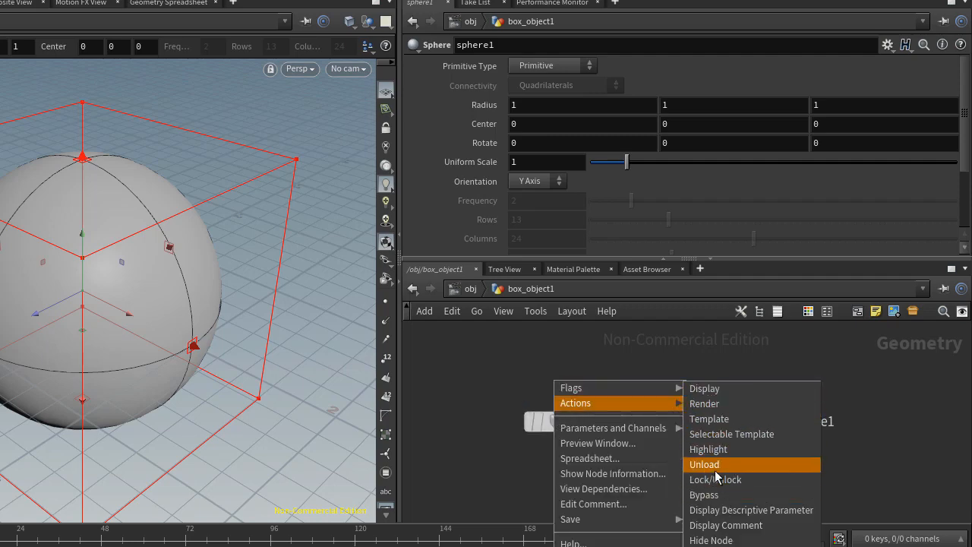
pyautogui.click(480, 385)
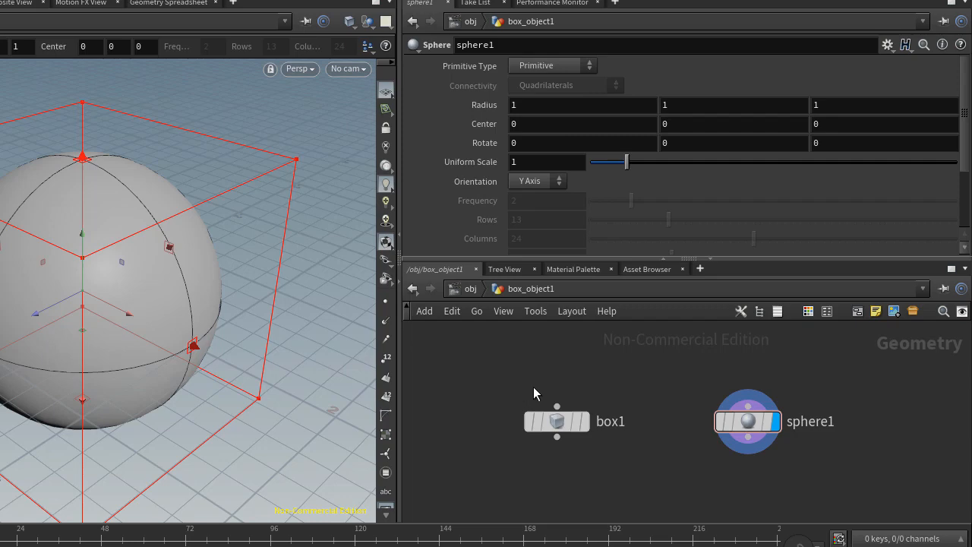
# Shift the render flag between the nodes by box selection, ending with render on the box and display on the sphere
pyautogui.press('t')
pyautogui.moveTo(483, 377); pyautogui.dragTo(604, 472)
pyautogui.moveTo(797, 381); pyautogui.dragTo(609, 459)
pyautogui.press('t')
pyautogui.moveTo(468, 355); pyautogui.dragTo(859, 475)
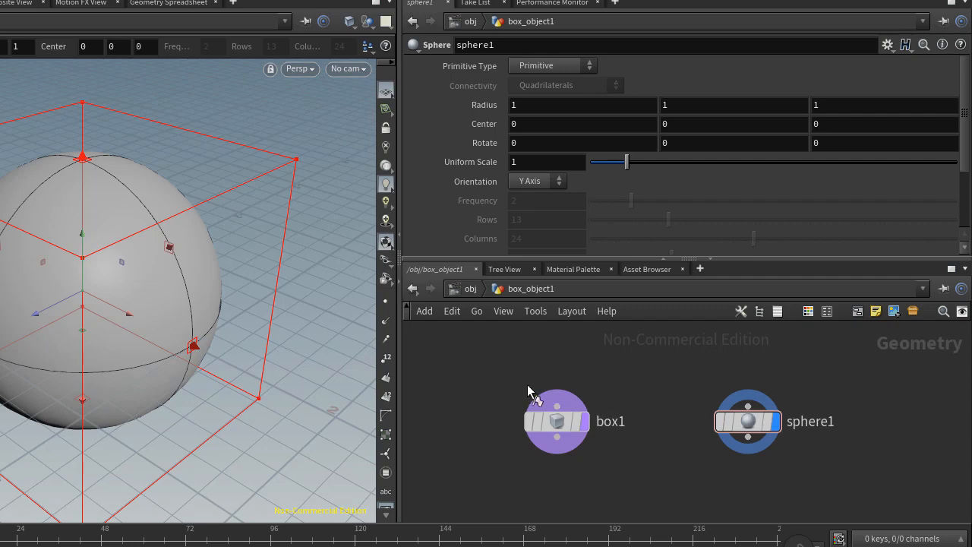
# Swap the render flag by repeatedly box-selecting both nodes, ending with render and display together on the sphere
pyautogui.moveTo(582, 432)
pyautogui.press('t')
pyautogui.moveTo(481, 352); pyautogui.dragTo(809, 484)
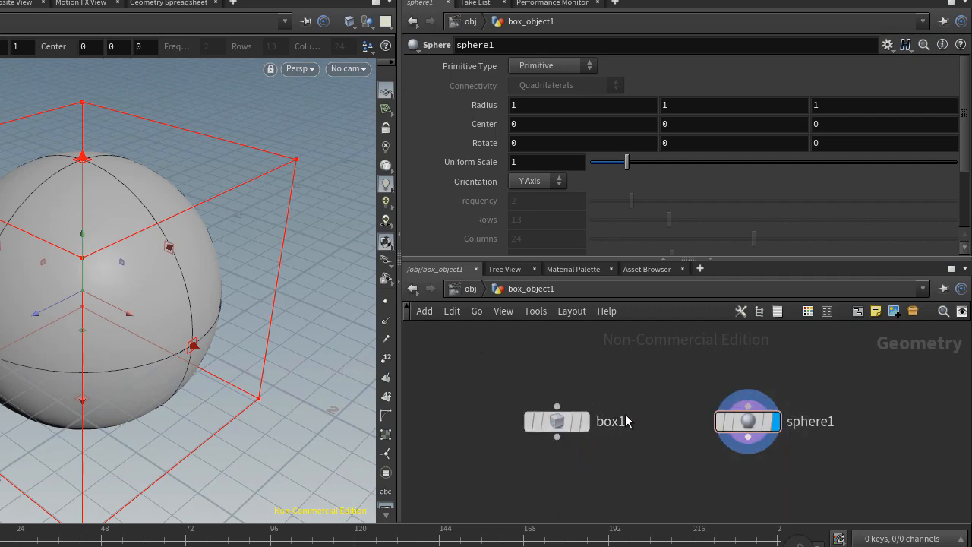
pyautogui.press('t')
pyautogui.moveTo(488, 343); pyautogui.dragTo(791, 470)
pyautogui.moveTo(494, 354); pyautogui.dragTo(814, 474)
# Add a Transform node below the box node, wired to the box's output
pyautogui.scroll(-1, 640, 486)
pyautogui.moveTo(641, 486); pyautogui.dragTo(581, 440, button='middle')
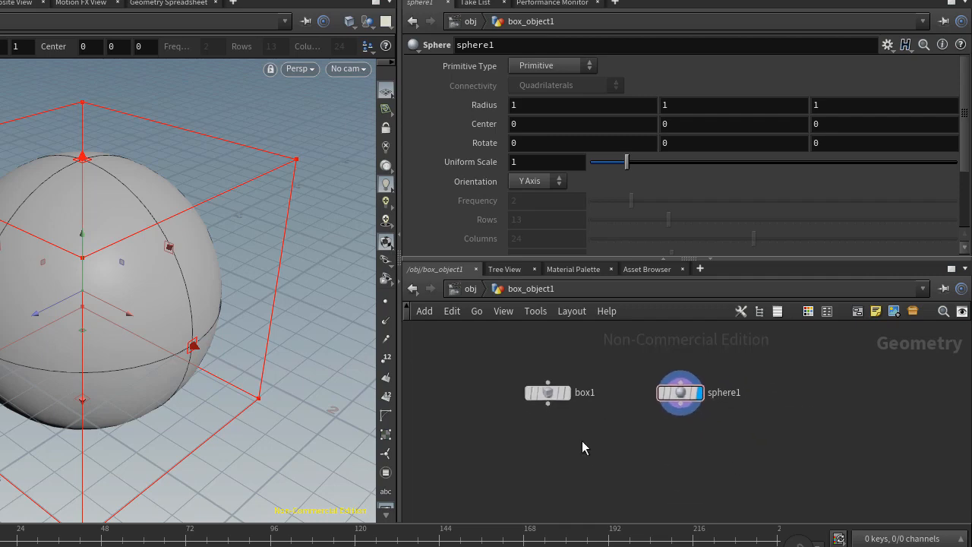
pyautogui.press('Tab')
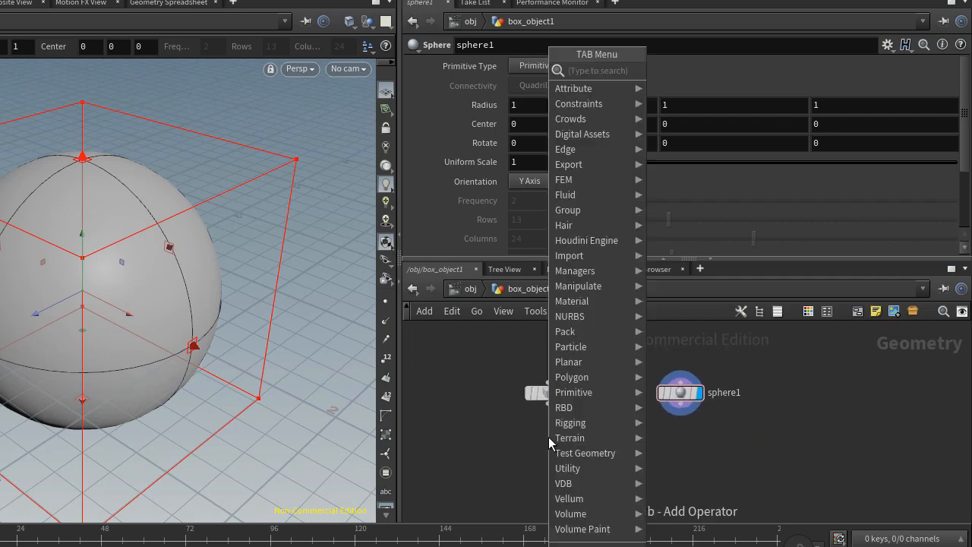
pyautogui.write('transf')
pyautogui.press('Return')
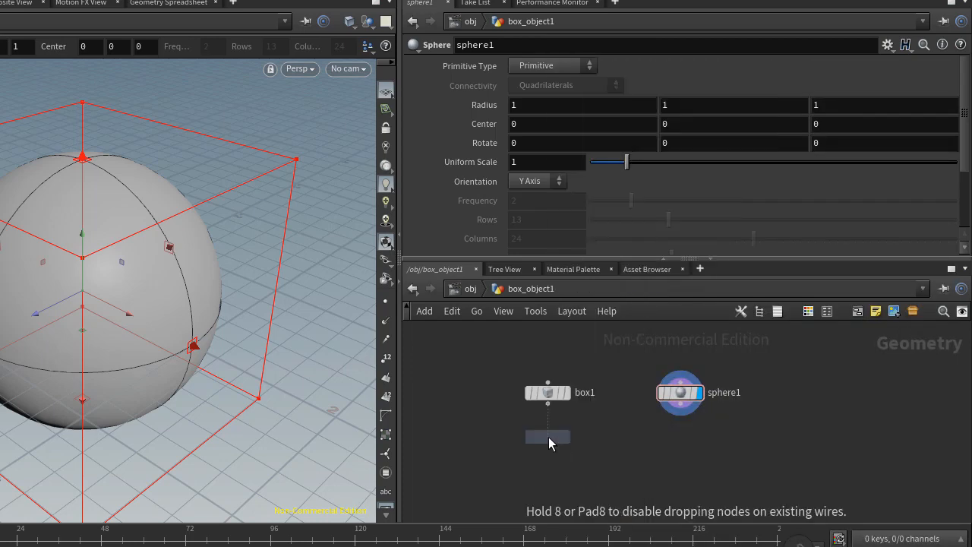
pyautogui.click(548, 435)
# Duplicate the Transform node onto the sphere's output, and set the display flag on the box's Transform node
pyautogui.keyDown('alt'); pyautogui.moveTo(550, 435); pyautogui.dragTo(699, 448); pyautogui.keyUp('alt')
pyautogui.click(567, 435)
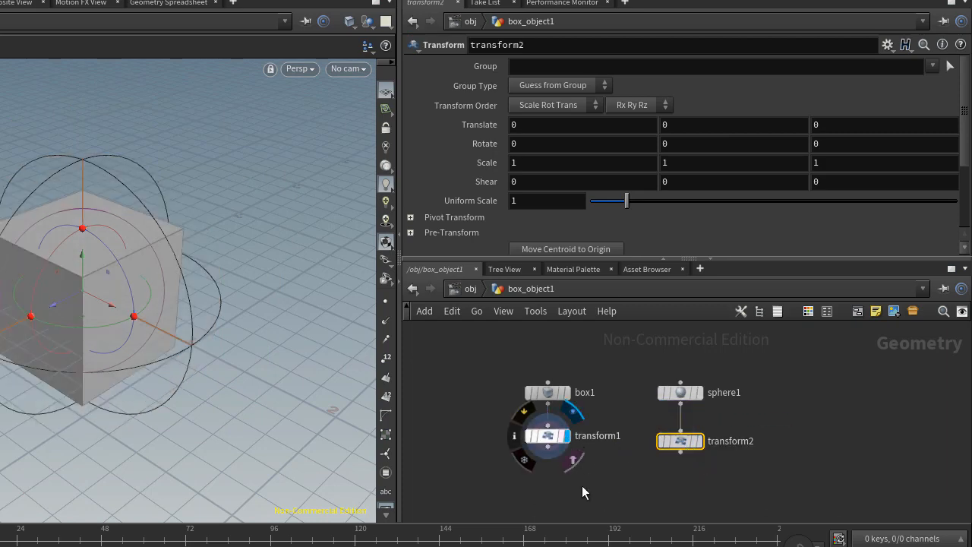
# Add a Merge node fed by the outputs of both Transform nodes, and put the display flag on the Merge node
pyautogui.moveTo(552, 454); pyautogui.dragTo(566, 471)
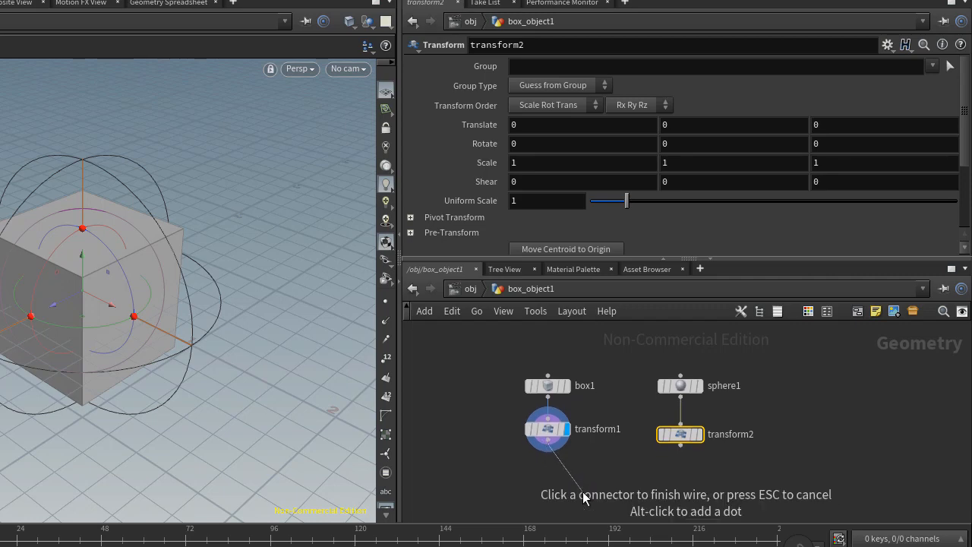
pyautogui.press('Tab')
pyautogui.write('mer')
pyautogui.press('Return')
pyautogui.click(582, 491)
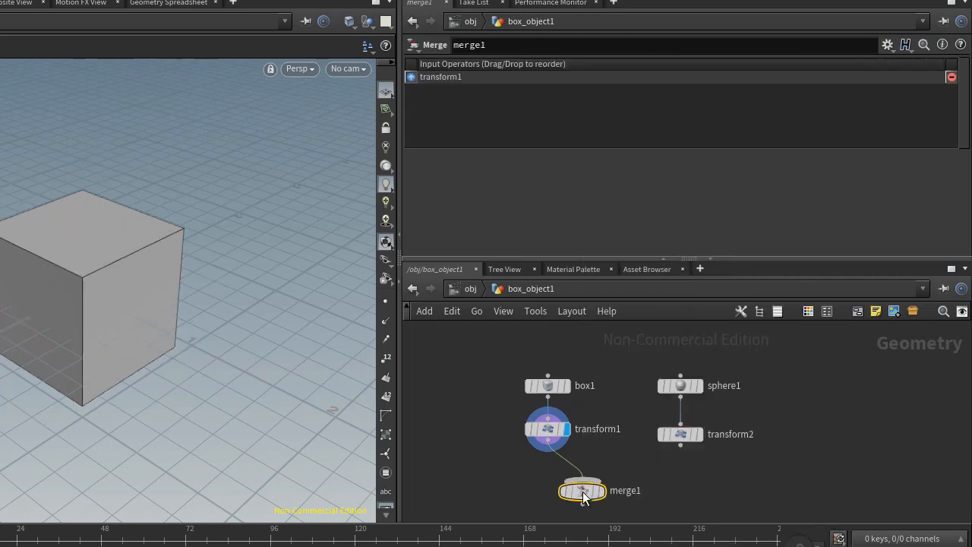
pyautogui.moveTo(692, 454); pyautogui.dragTo(628, 521)
pyautogui.click(627, 514)
pyautogui.scroll(3, 681, 488)
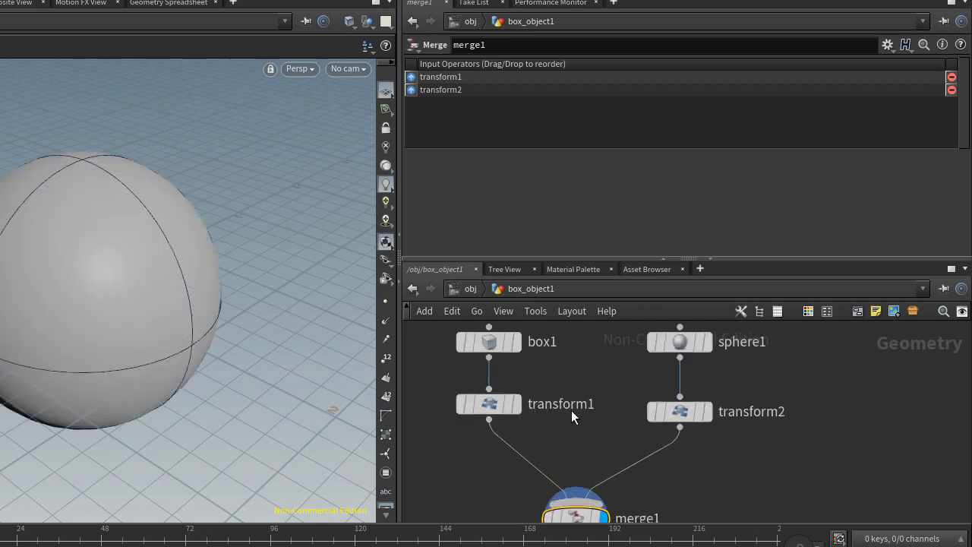
# Switch the display and render flags between the two Transform nodes by box selection, ending with both on the sphere's Transform node
pyautogui.click(518, 409)
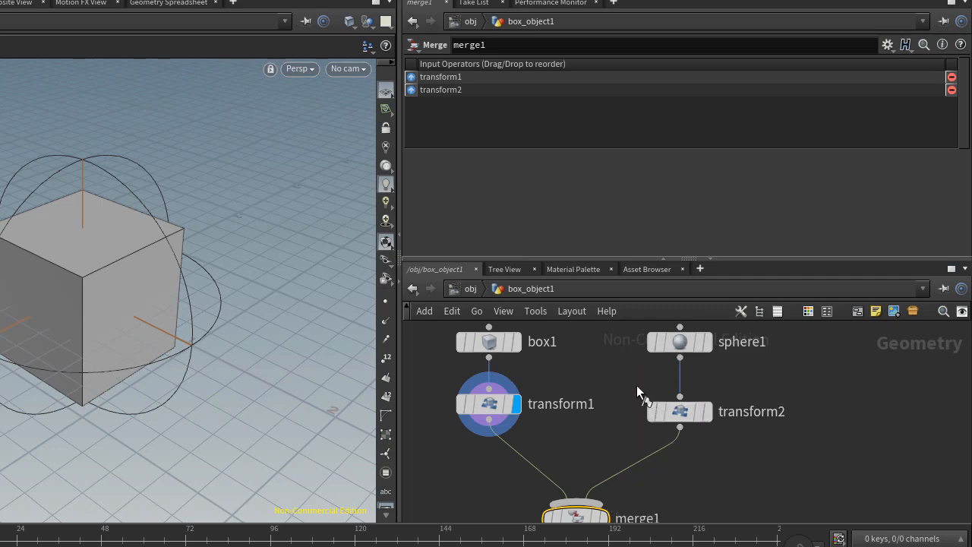
pyautogui.moveTo(623, 380); pyautogui.dragTo(694, 431)
pyautogui.moveTo(436, 385); pyautogui.dragTo(548, 438)
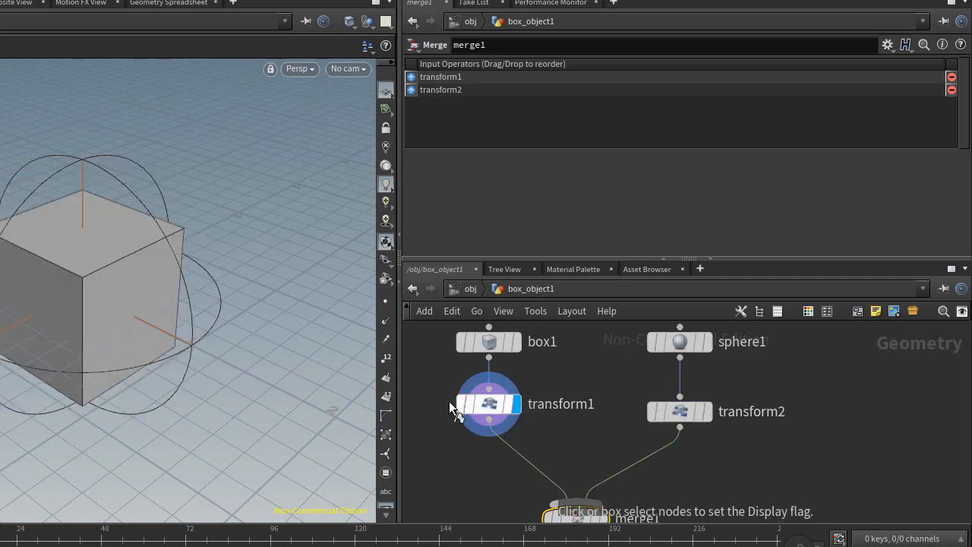
pyautogui.moveTo(427, 380); pyautogui.dragTo(697, 452)
pyautogui.moveTo(443, 398); pyautogui.dragTo(690, 453)
pyautogui.press('r')
pyautogui.moveTo(438, 390); pyautogui.dragTo(721, 445)
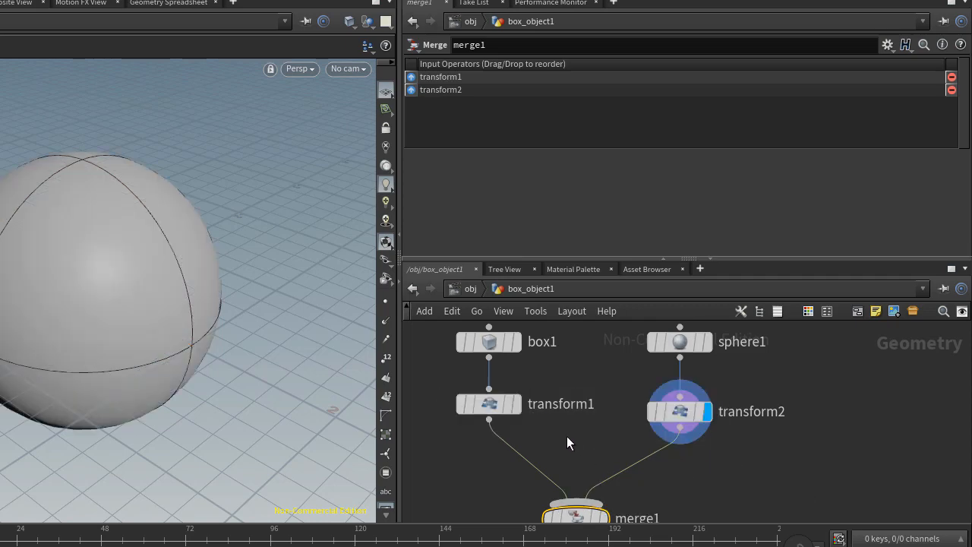
# Box-select across the node rows to move the render flag to the box node
pyautogui.press('t')
pyautogui.moveTo(423, 381); pyautogui.dragTo(699, 455)
pyautogui.moveTo(434, 332); pyautogui.dragTo(702, 393)
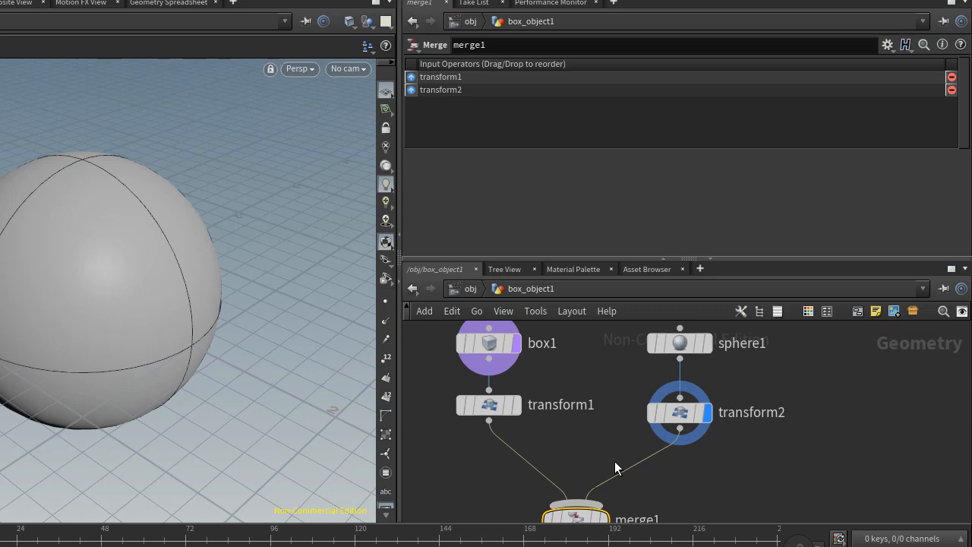
# Examine the flag options offered for the sphere's Transform node and dismiss them without choosing one
pyautogui.moveTo(486, 413)
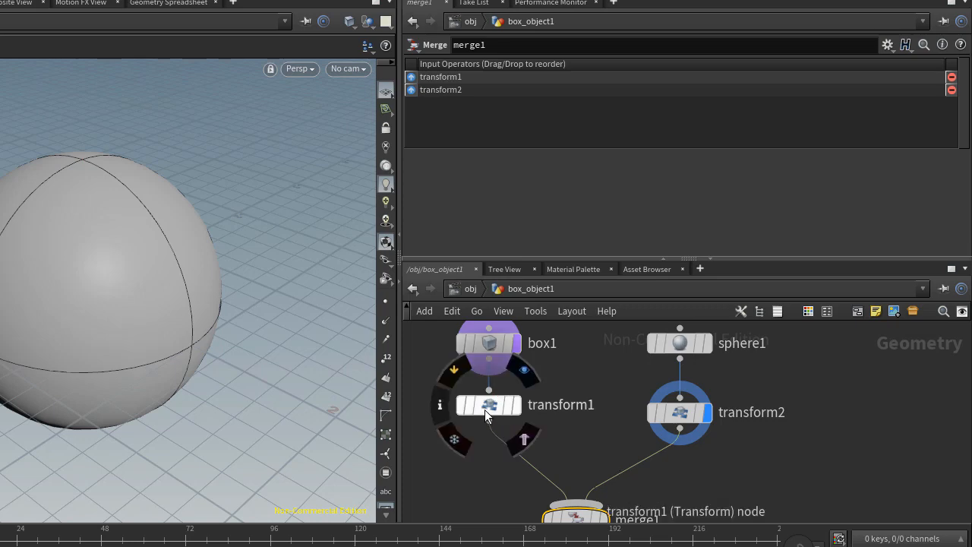
pyautogui.rightClick(686, 412)
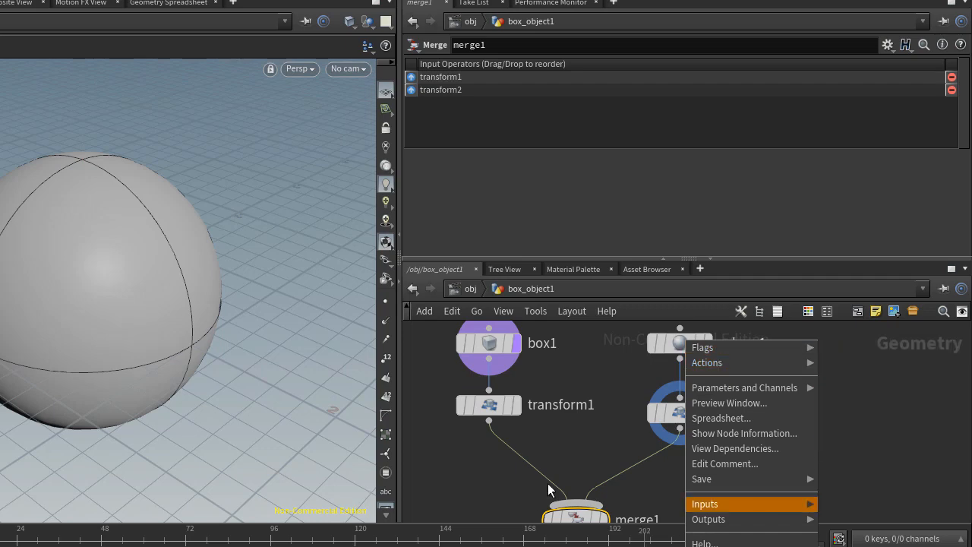
pyautogui.moveTo(787, 349)
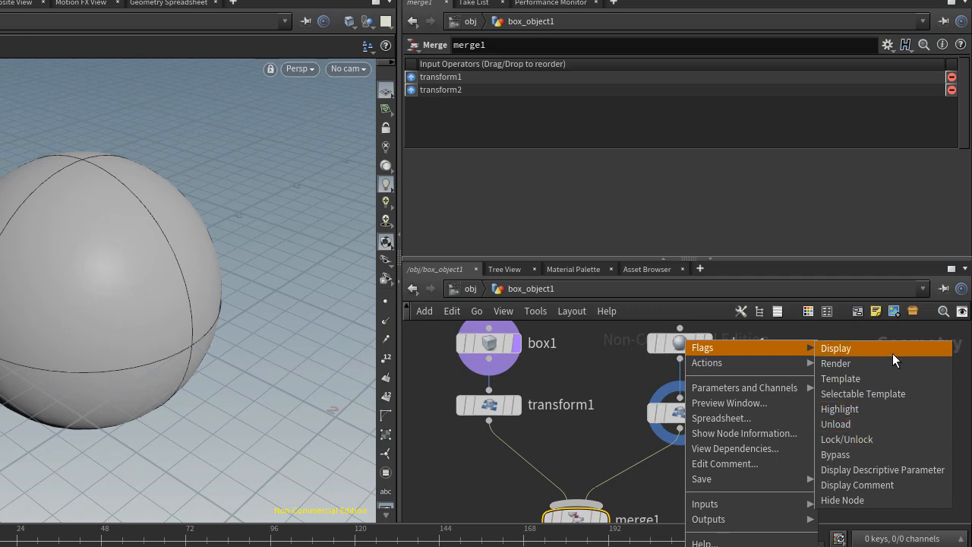
pyautogui.click(596, 444)
pyautogui.scroll(-3, 596, 444)
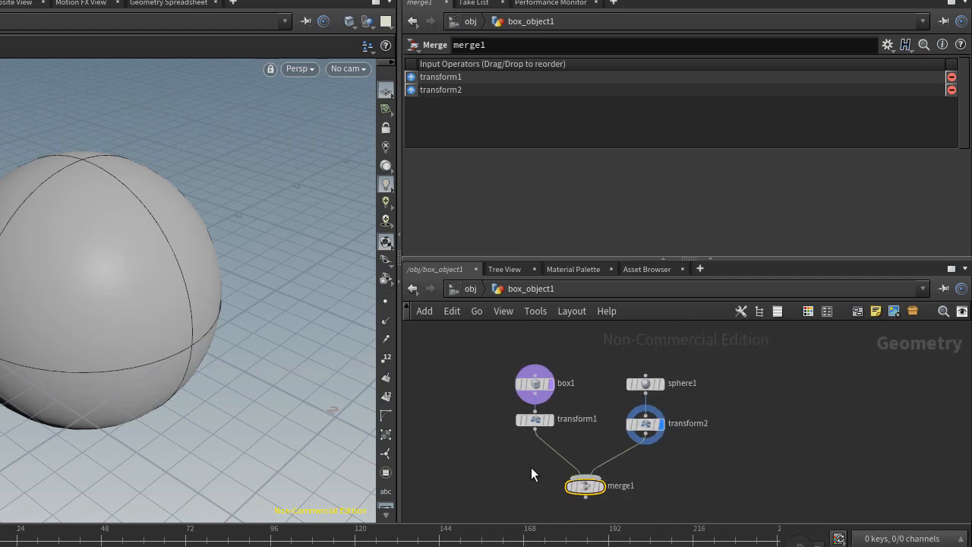
pyautogui.moveTo(529, 478); pyautogui.dragTo(544, 476, button='middle')
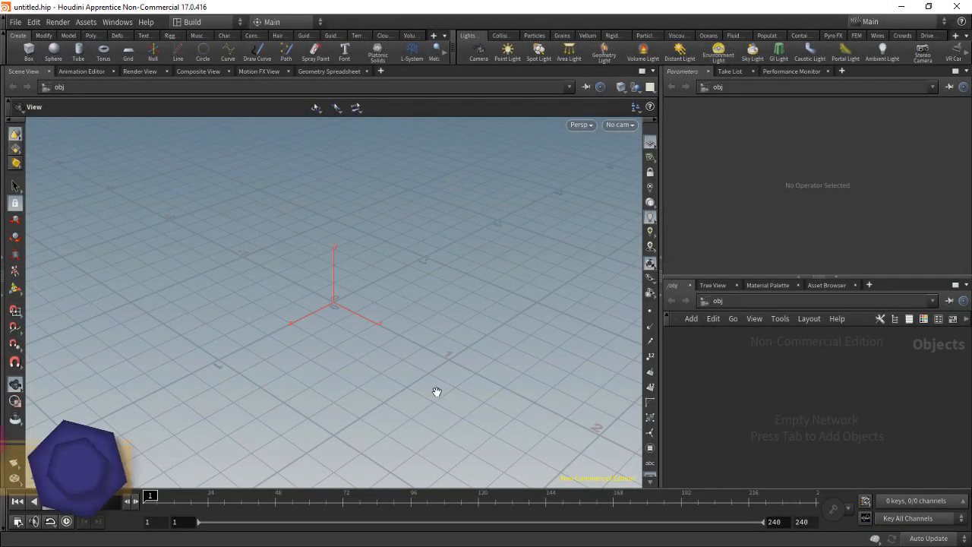
# Place a box object at the scene origin and adjust the divider between the parameter and network panes
pyautogui.press('Return')
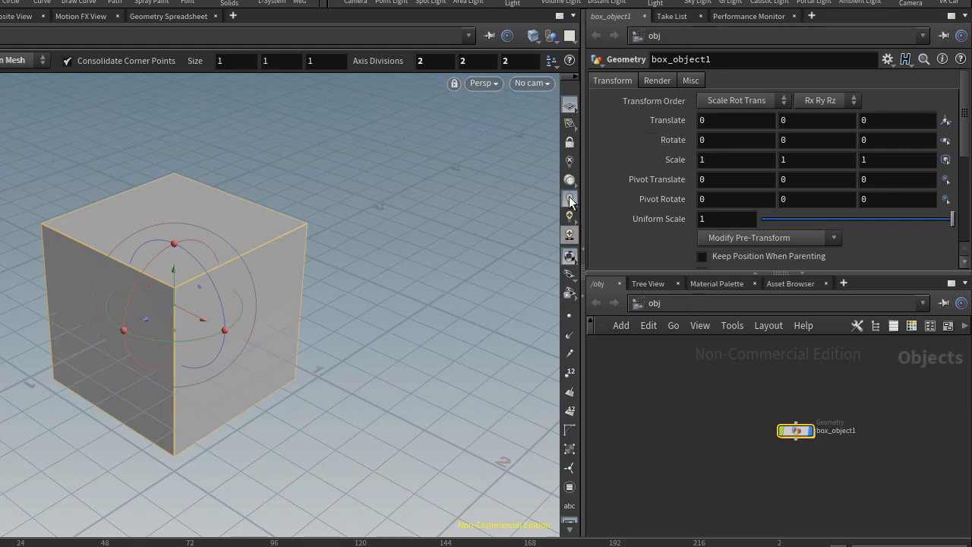
pyautogui.moveTo(642, 273); pyautogui.dragTo(608, 262)
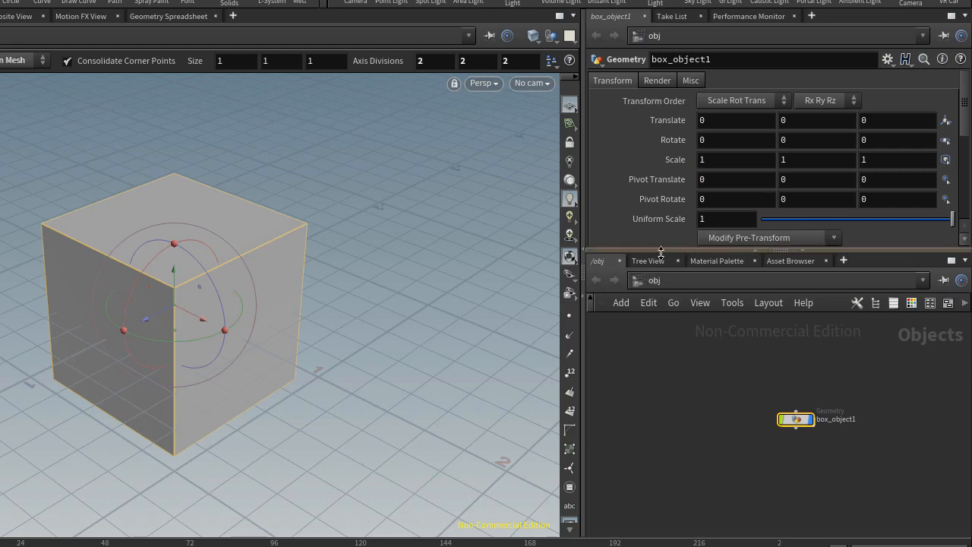
pyautogui.moveTo(670, 250); pyautogui.dragTo(672, 273)
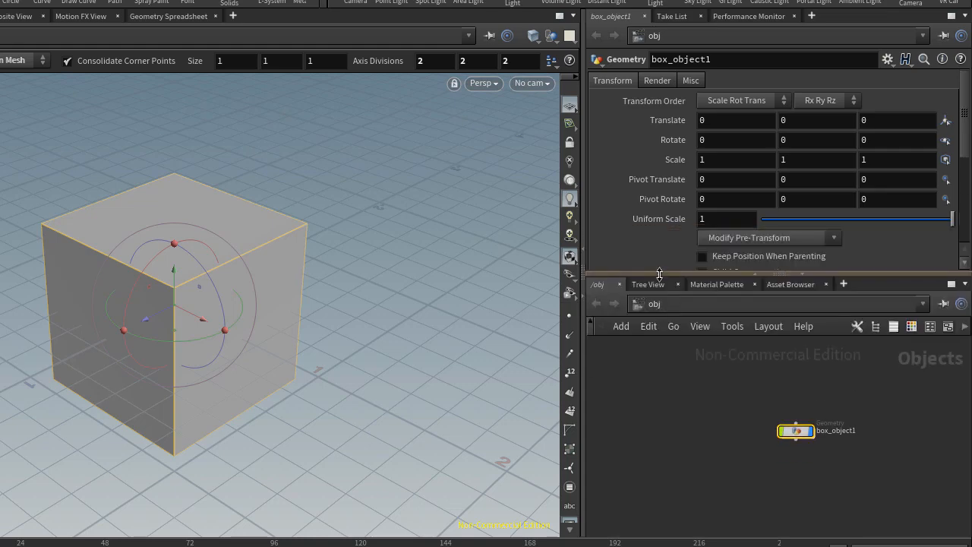
# Collapse and restore the parameter pane repeatedly, ending with it collapsed so the network editor fills the column
pyautogui.click(757, 276)
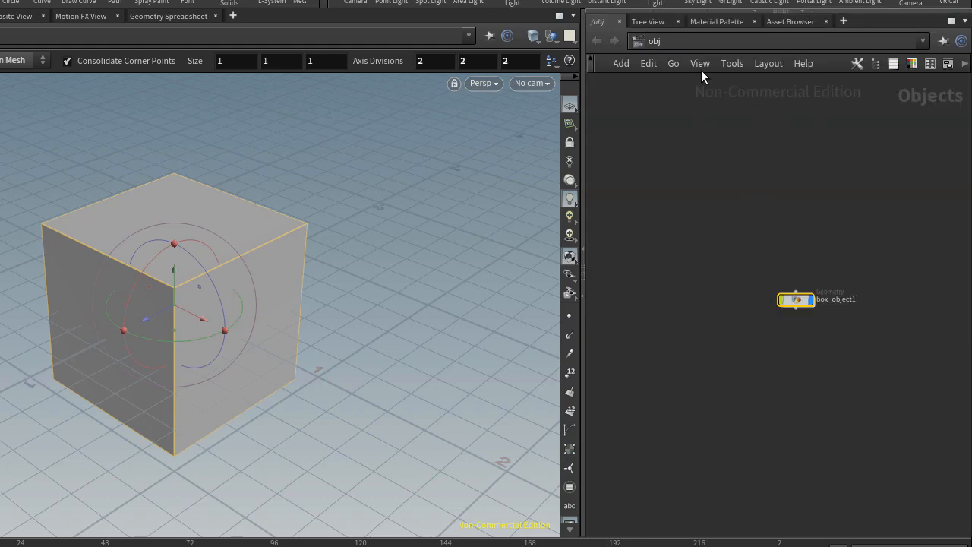
pyautogui.click(747, 12)
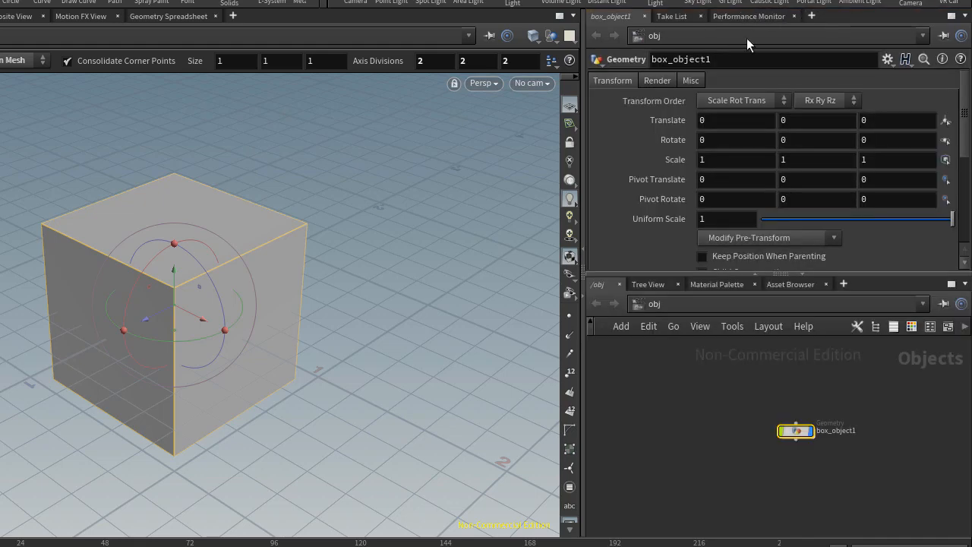
pyautogui.click(752, 272)
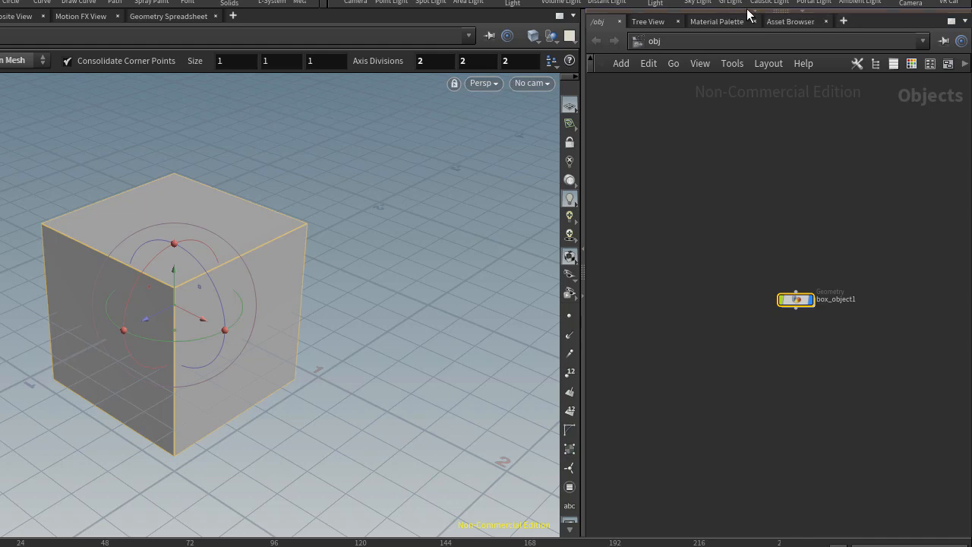
pyautogui.click(752, 13)
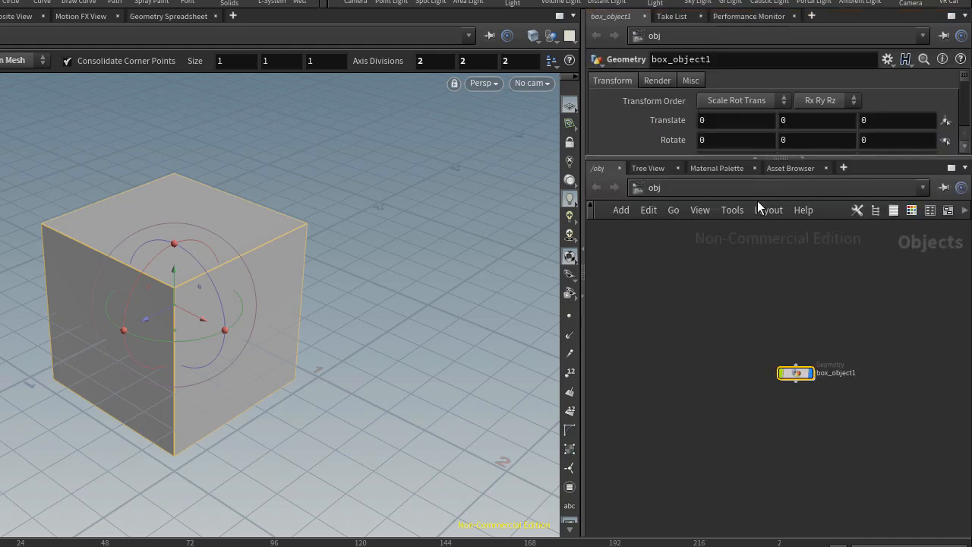
pyautogui.click(751, 157)
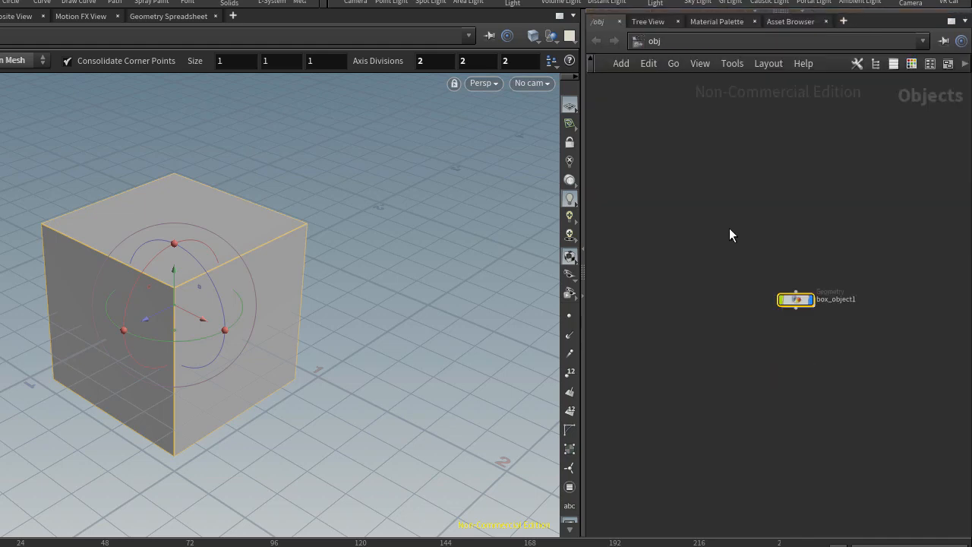
# Show the parameter dialog inside the network editor and widen the editor so the box node sits clear of it
pyautogui.click(690, 289)
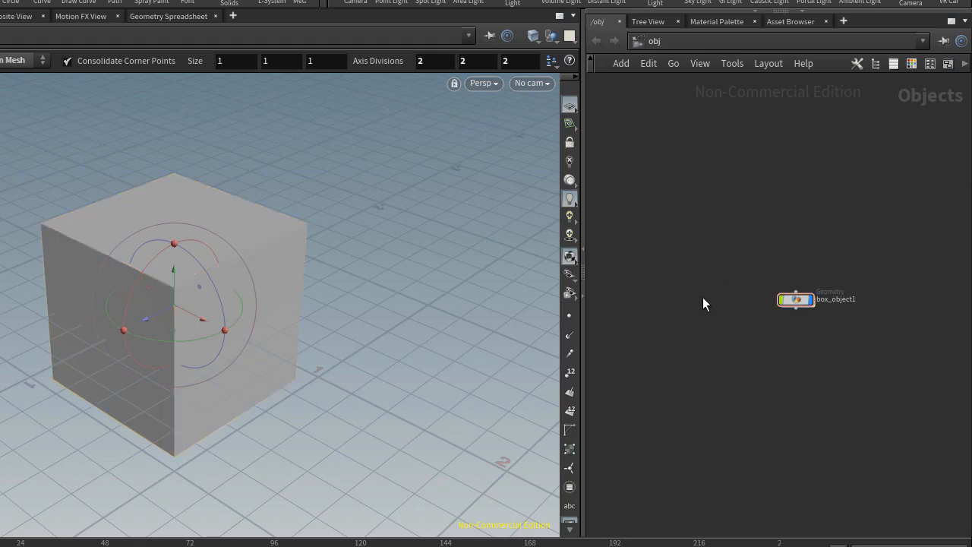
pyautogui.press('p')
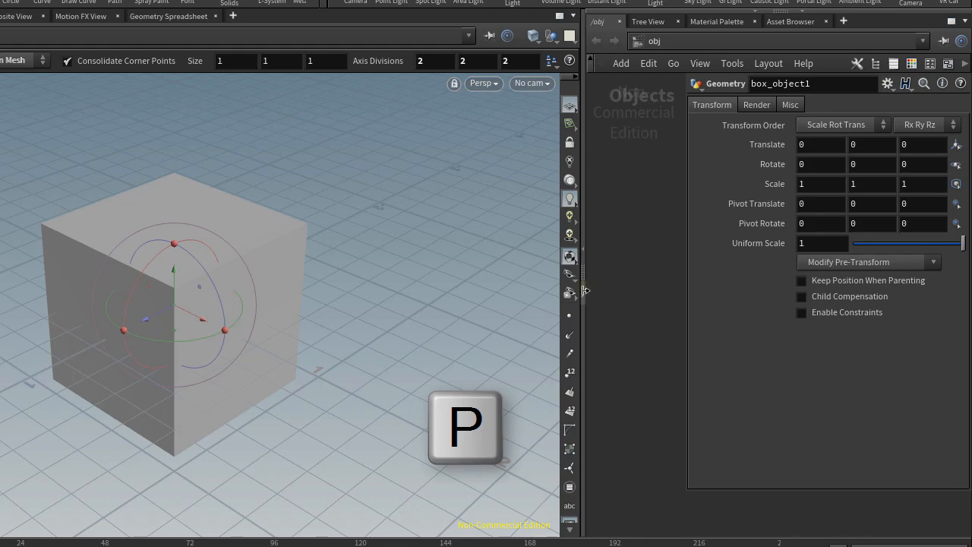
pyautogui.moveTo(582, 227); pyautogui.dragTo(364, 233)
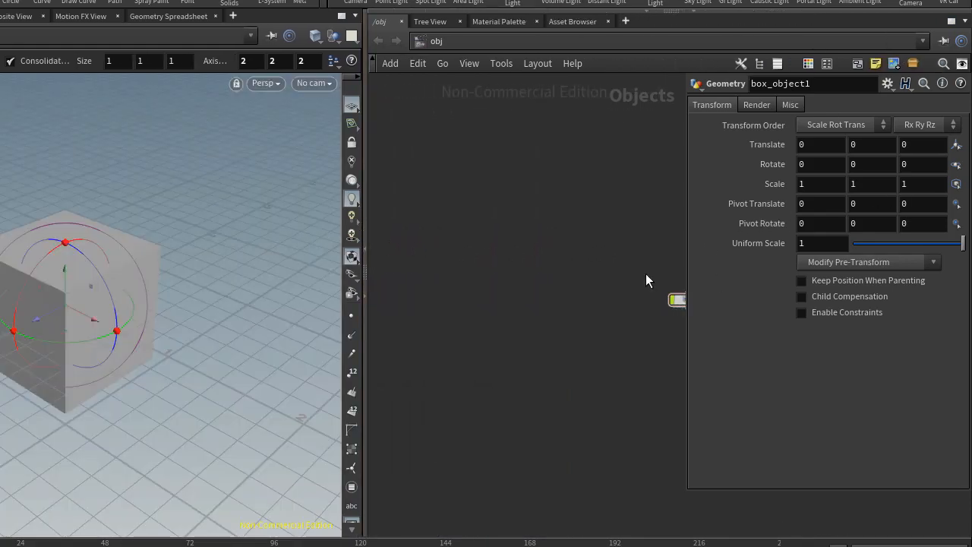
pyautogui.scroll(2, 609, 334)
pyautogui.moveTo(606, 349); pyautogui.dragTo(373, 394, button='middle')
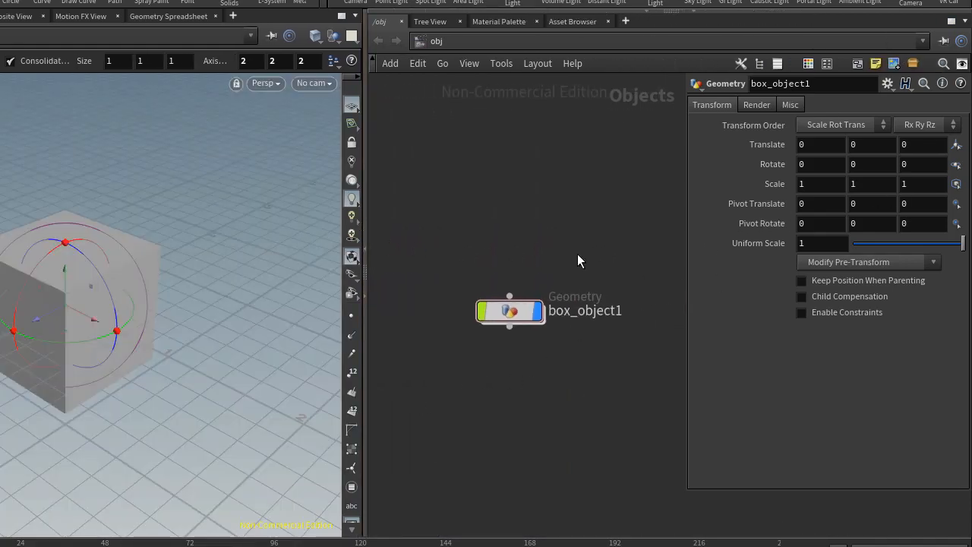
# Hide the network editor's parameter dialog, and check the editor maximized before restoring its size
pyautogui.press('p')
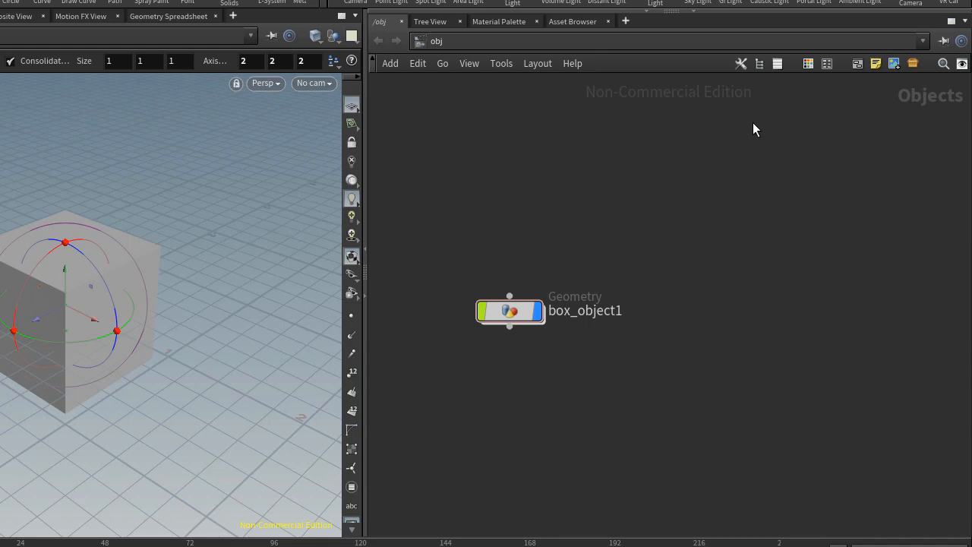
pyautogui.click(948, 25)
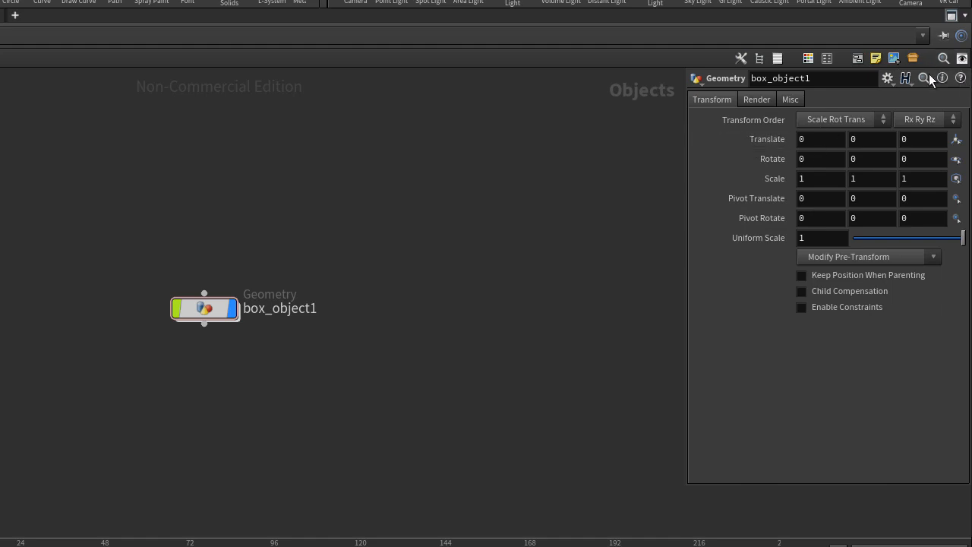
pyautogui.click(950, 16)
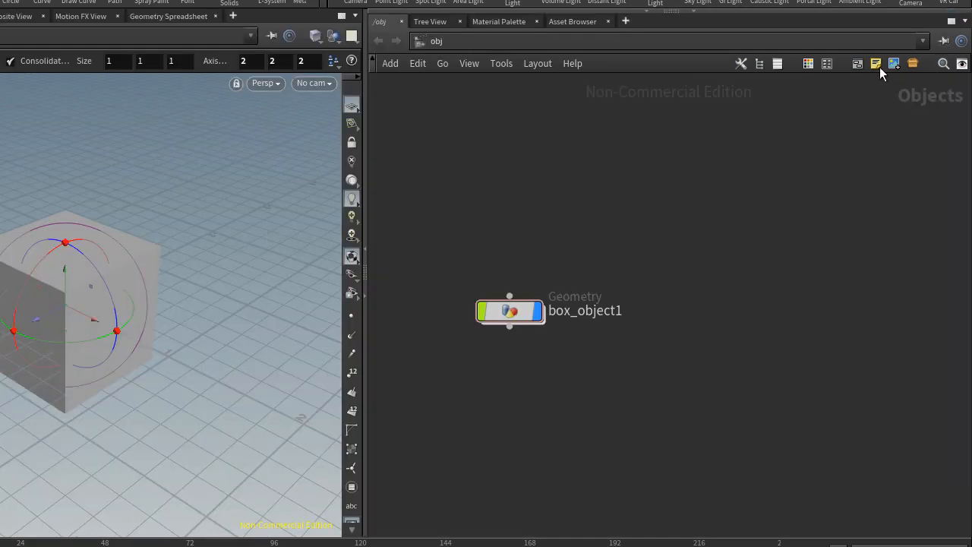
# Disable Show Parameter Dialog When Maximized and test toggling the parameter dialog manually in the maximized network editor
pyautogui.click(499, 67)
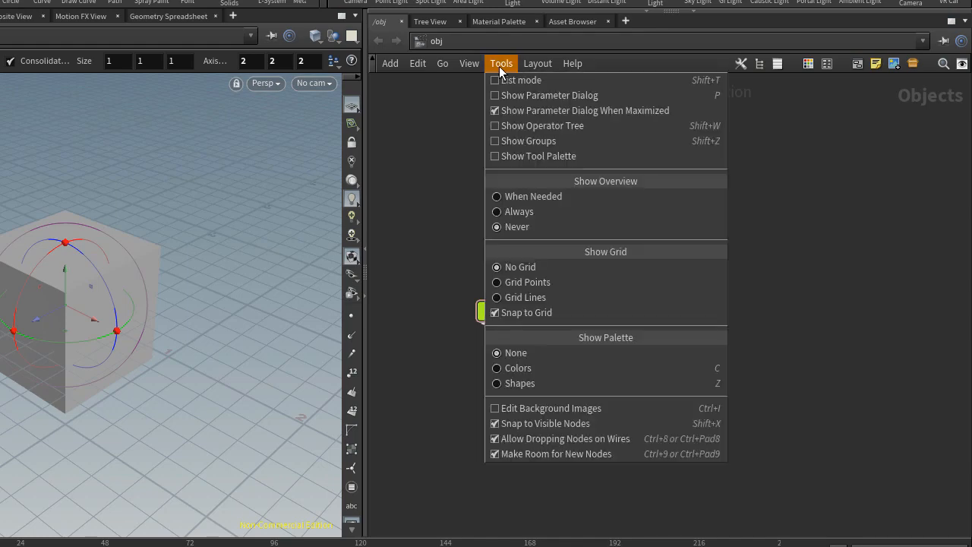
pyautogui.click(535, 114)
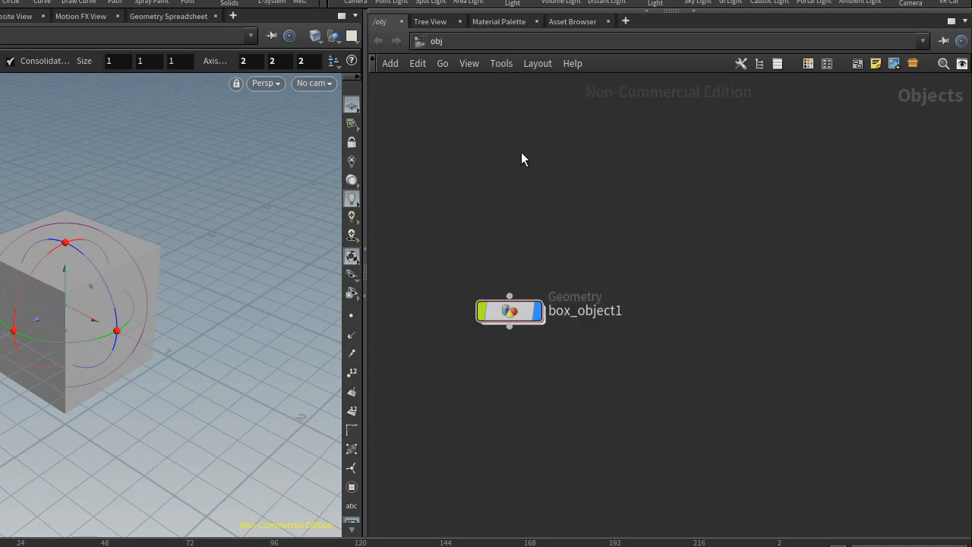
pyautogui.click(951, 26)
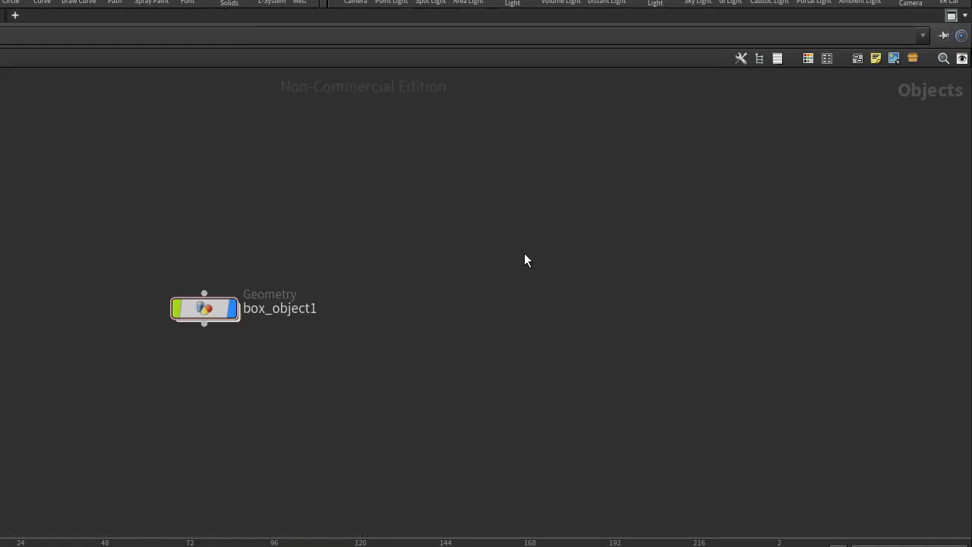
pyautogui.press('p')
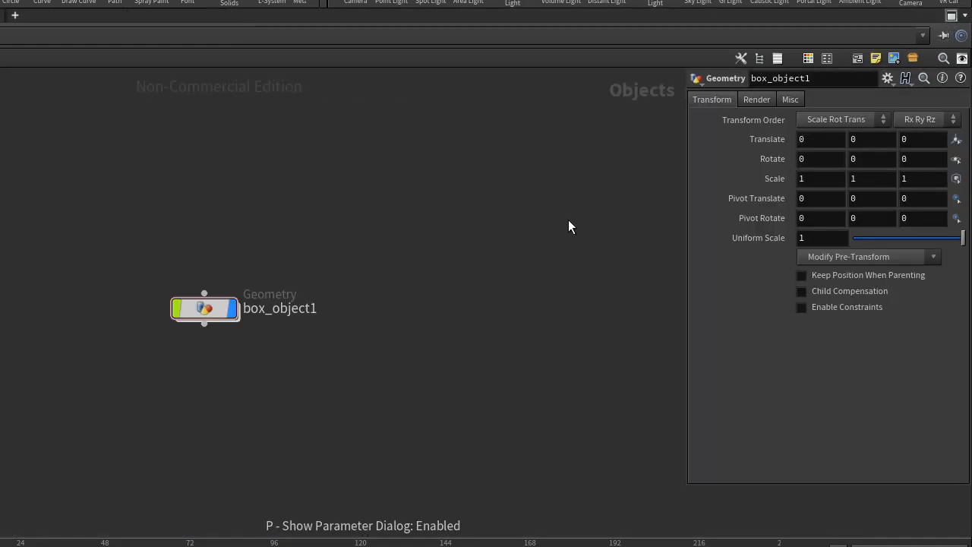
pyautogui.press('p')
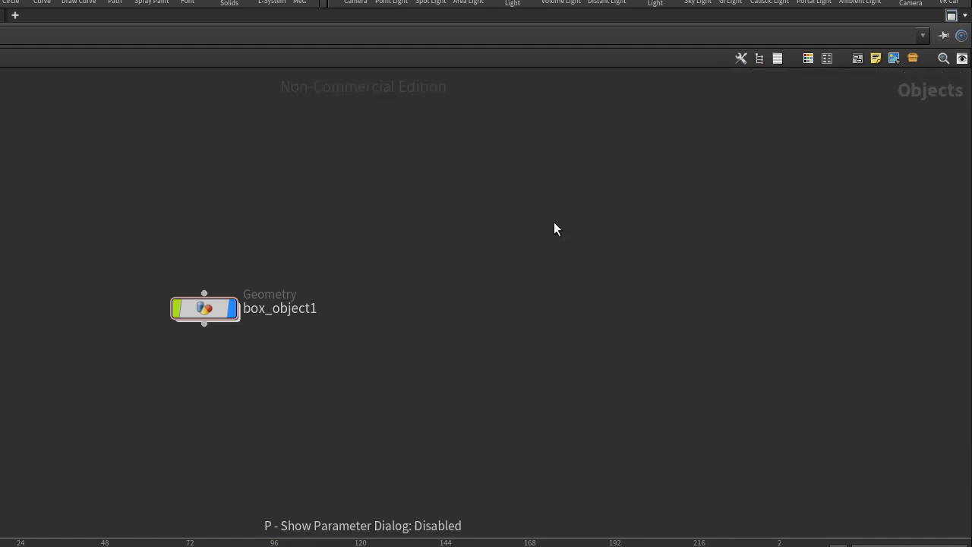
pyautogui.click(950, 15)
# Re-enable Show Parameter Dialog When Maximized, and check it by maximizing and restoring the network editor
pyautogui.click(504, 65)
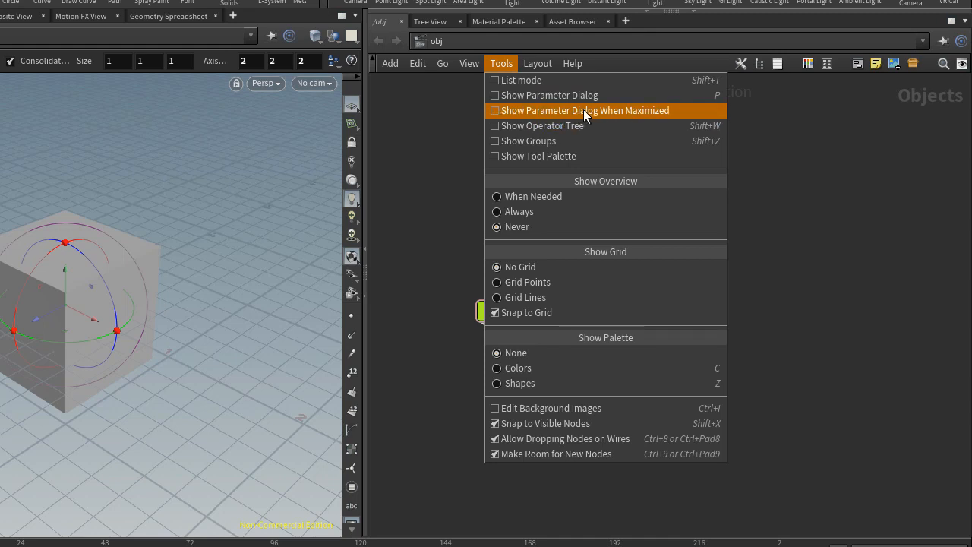
pyautogui.click(533, 111)
pyautogui.click(950, 23)
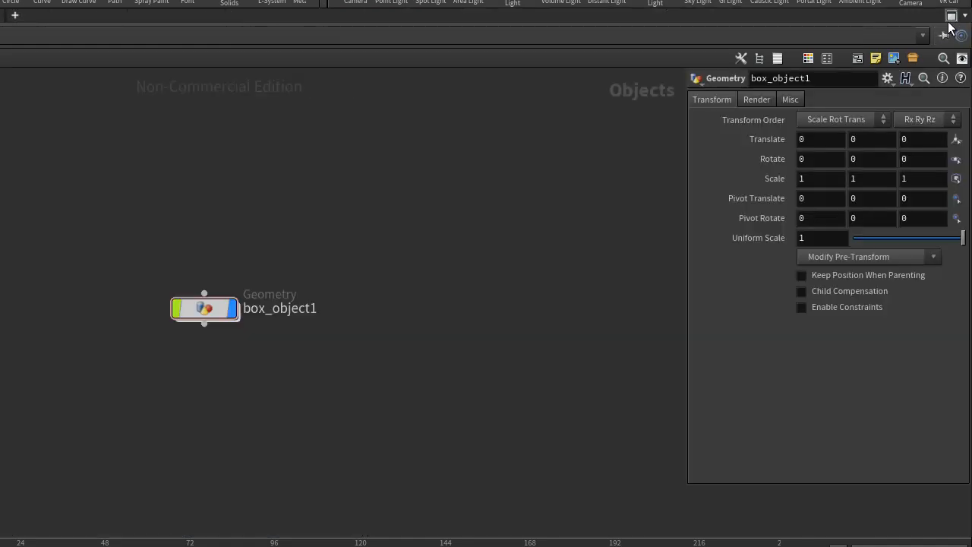
pyautogui.click(951, 15)
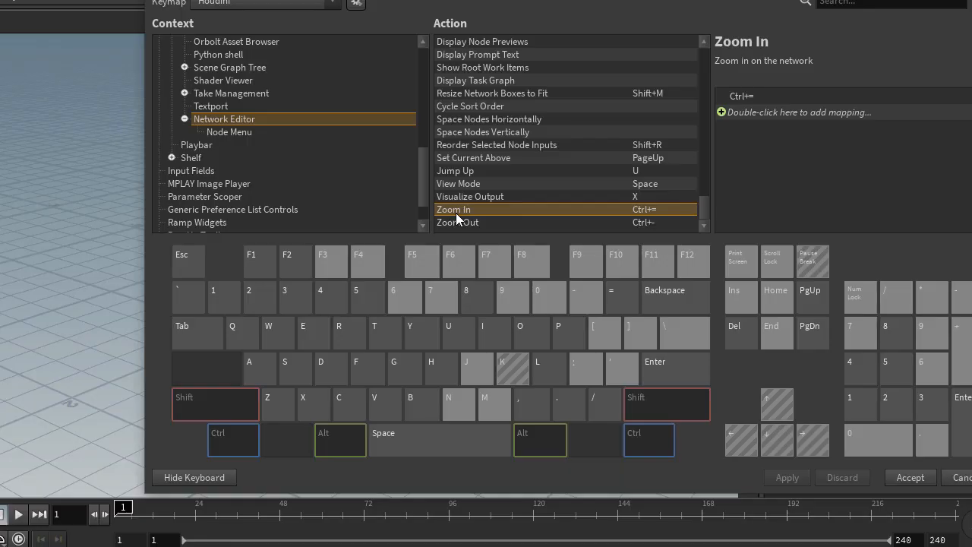
# Examine the Visualize Output action's hotkey in the Network Editor context of the hotkey manager
pyautogui.click(455, 196)
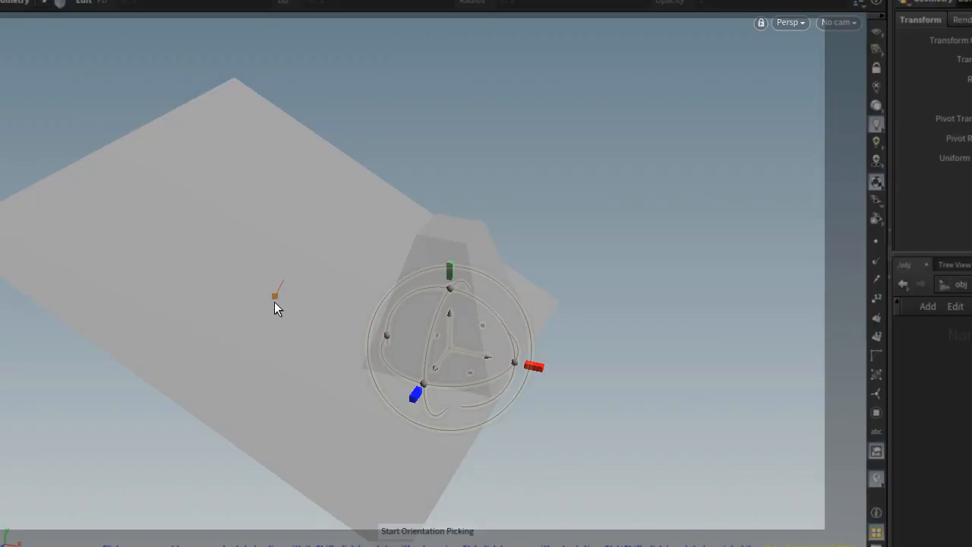
# Use Orientation Picking to align the tapered box's transform handle with the tilted plane's surface
pyautogui.click(274, 301)
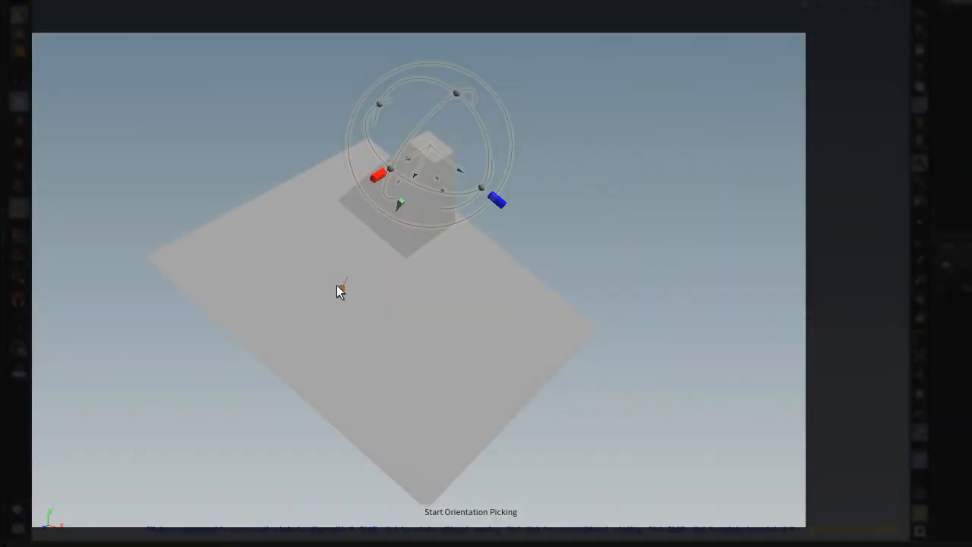
pyautogui.click(336, 285)
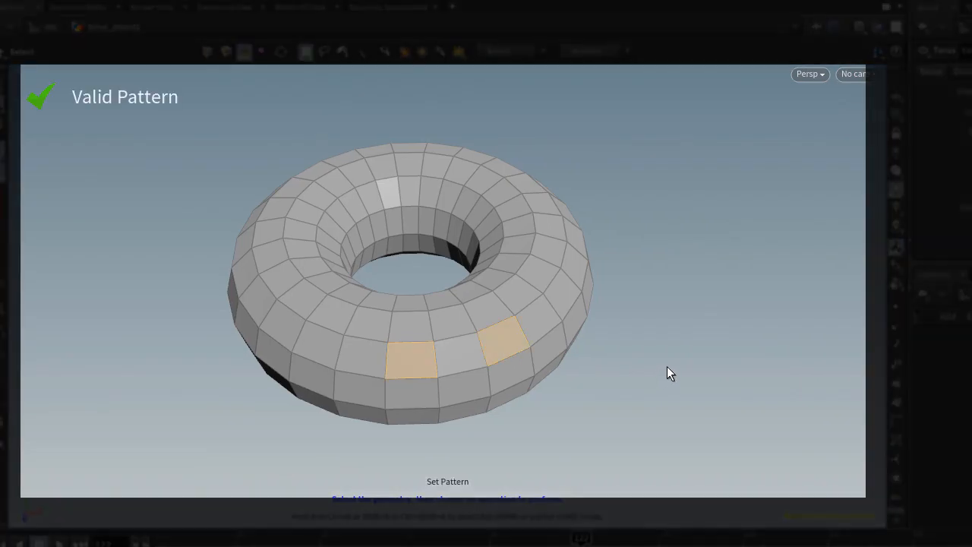
# Set a pattern from the two selected torus faces and expand it up, left and right around the torus
pyautogui.press(']')
pyautogui.hotkey('shift', 'Up')
pyautogui.hotkey('shift', 'Up')
pyautogui.hotkey('shift', 'Up')
pyautogui.hotkey('shift', 'Up')
pyautogui.hotkey('shift', 'Left')
pyautogui.hotkey('shift', 'Up')
pyautogui.hotkey('shift', 'Up')
pyautogui.hotkey('shift', 'Up')
pyautogui.hotkey('shift', 'Right')
pyautogui.hotkey('shift', 'Right')
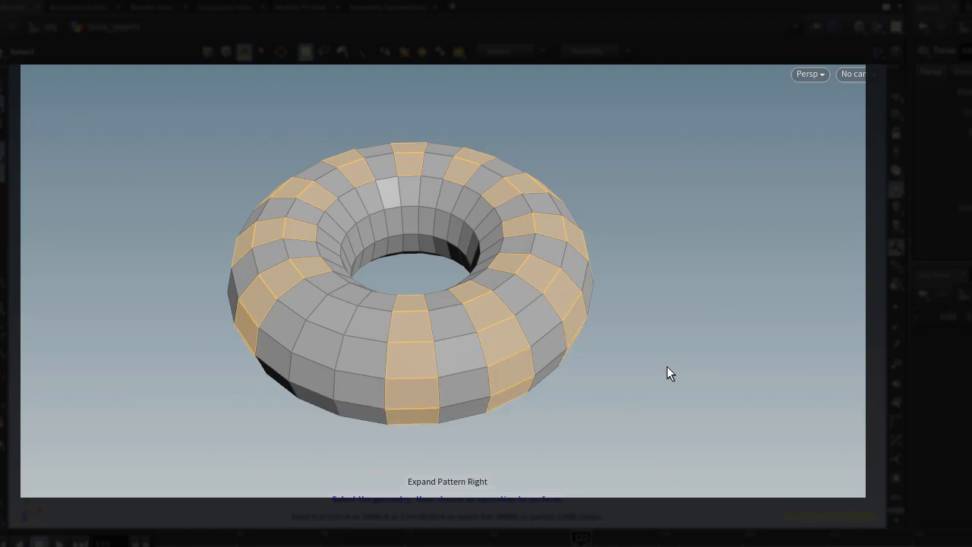
pyautogui.hotkey('shift', 'Up')
pyautogui.hotkey('shift', 'Left')
pyautogui.hotkey('shift', 'Left')
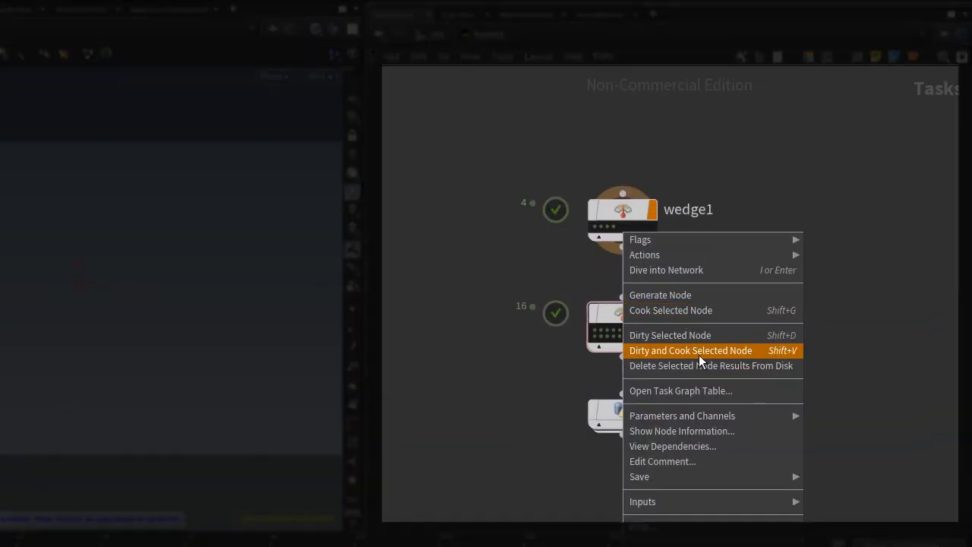
# Dirty and cook the wedge1 node, and inspect the work item dependencies at wedge2
pyautogui.click(698, 352)
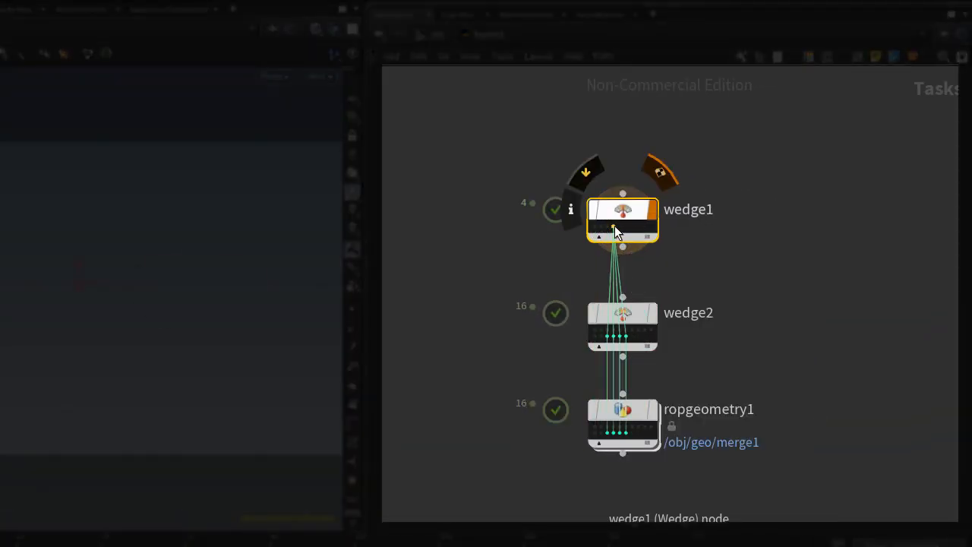
pyautogui.click(613, 330)
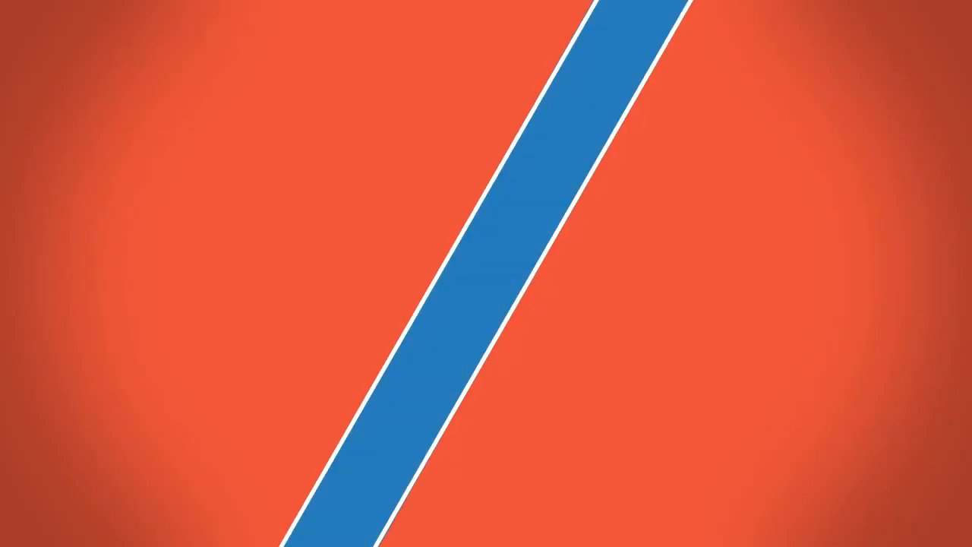